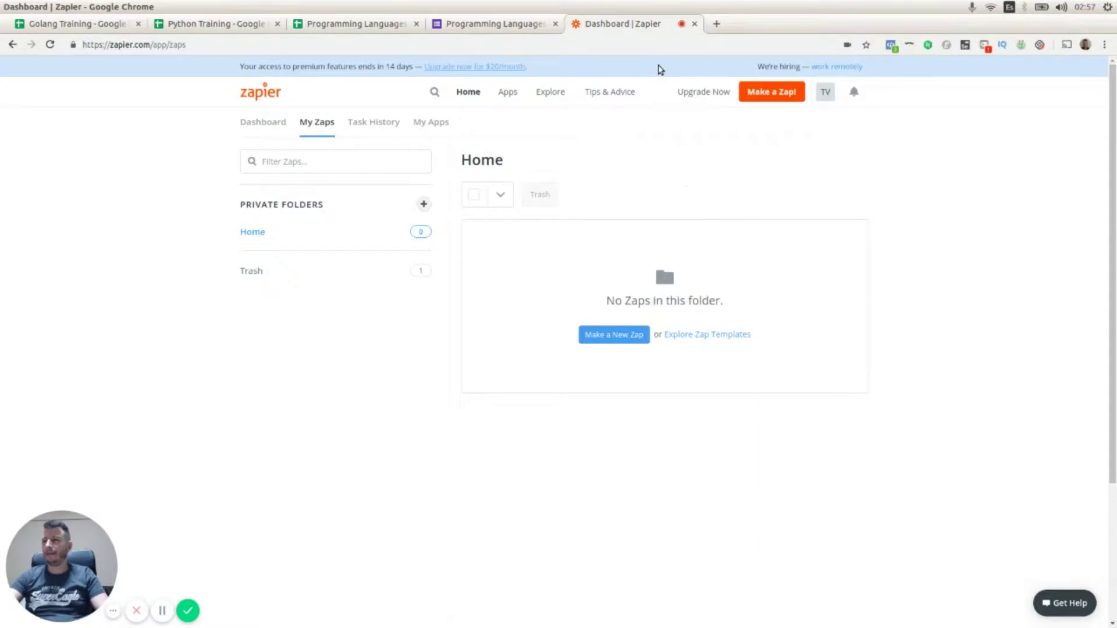
- Create a Zap triggered by Google Forms New Response in Spreadsheet and test the account
{"action": "left_click", "coordinate": [762, 94]}
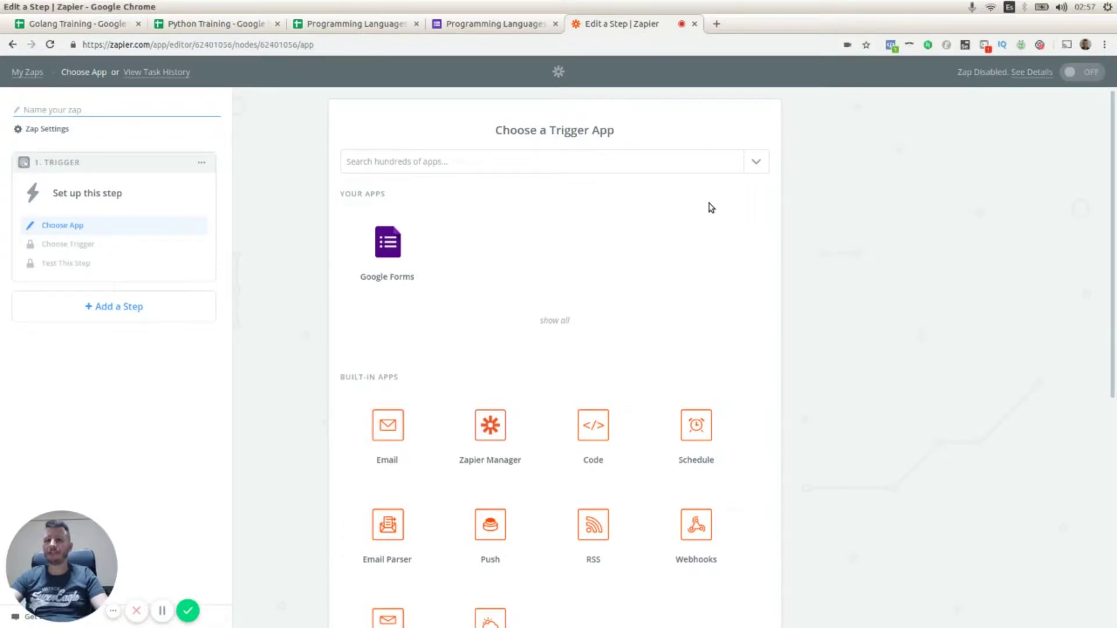
{"action": "left_click", "coordinate": [382, 251]}
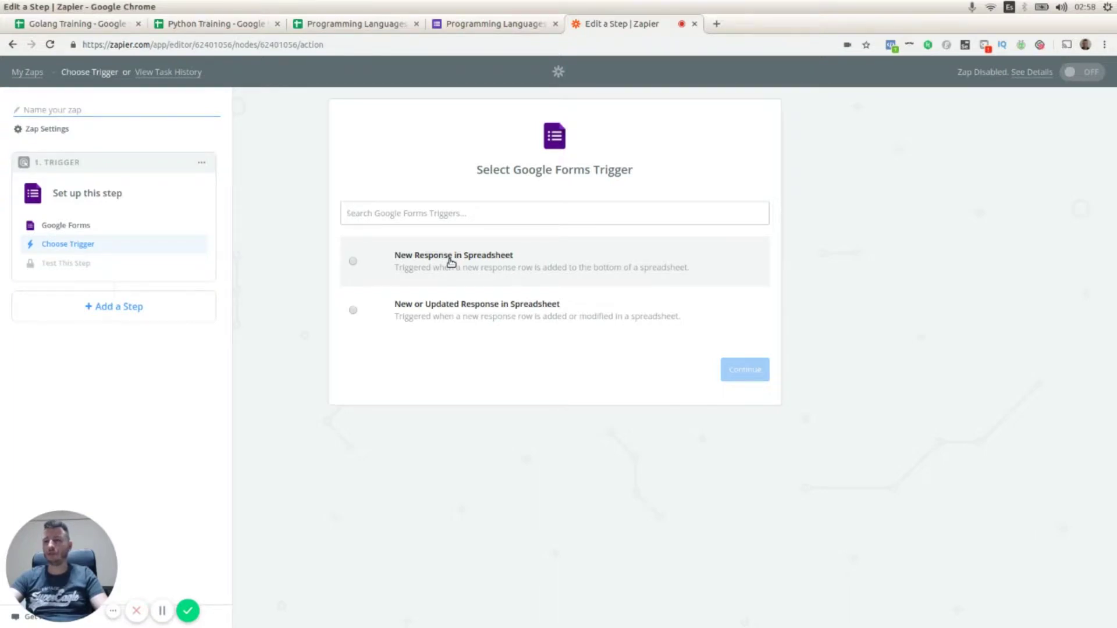
{"action": "left_click", "coordinate": [451, 261]}
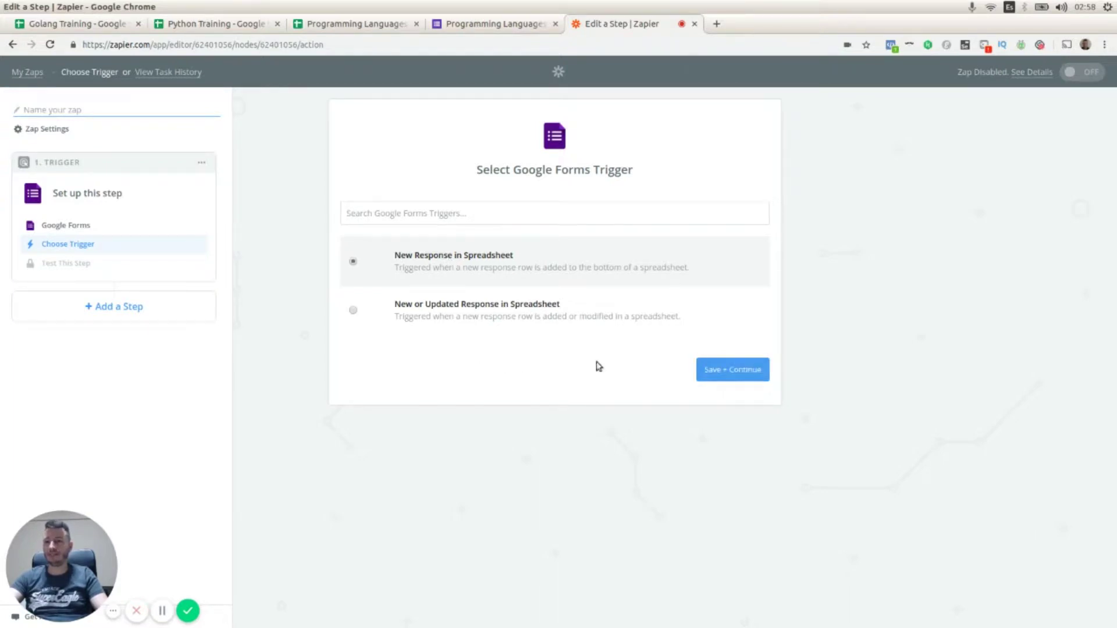
{"action": "left_click", "coordinate": [741, 375]}
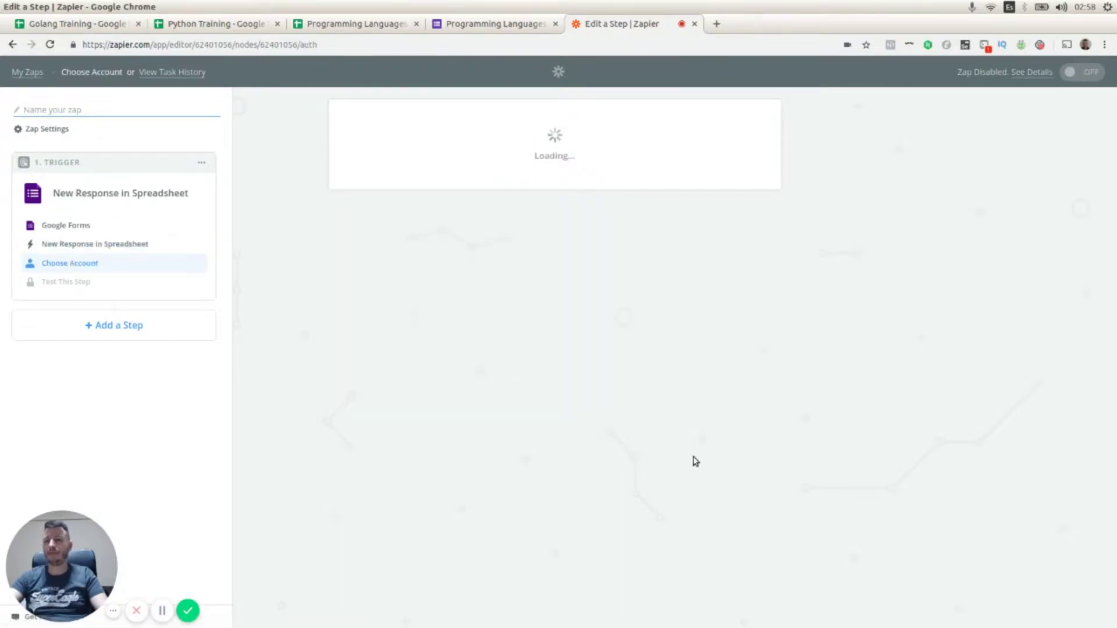
{"action": "left_click", "coordinate": [716, 228]}
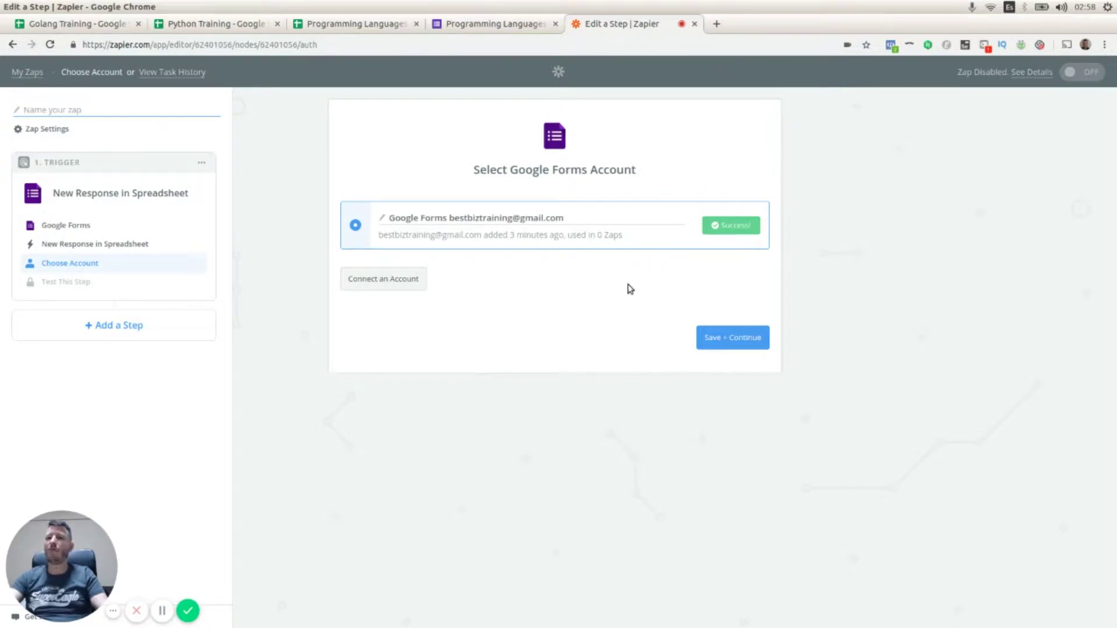
{"action": "left_click", "coordinate": [478, 25]}
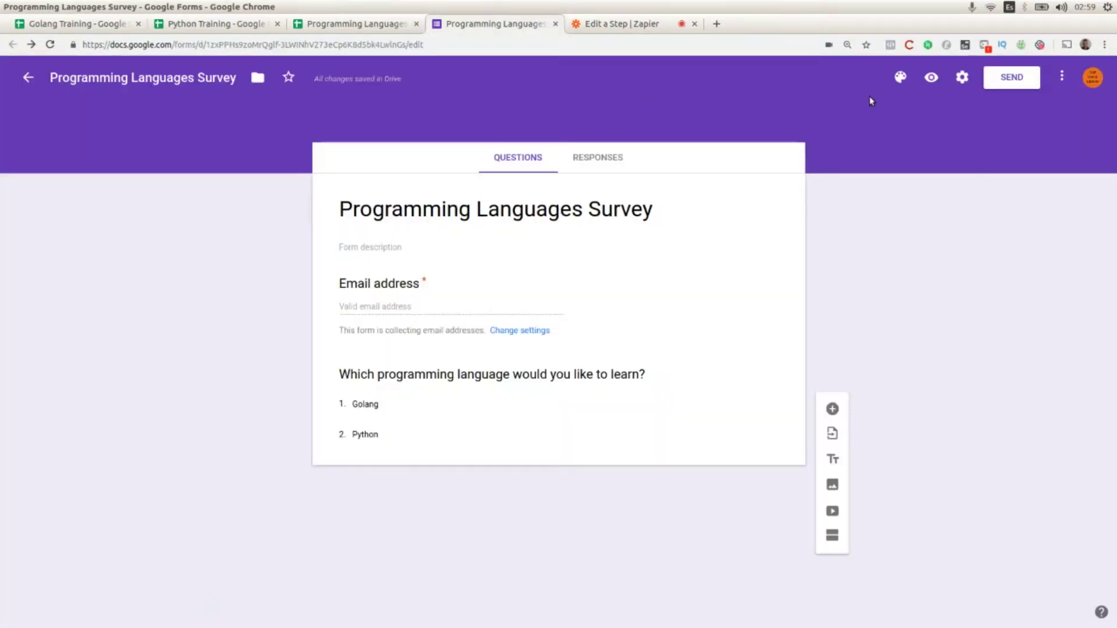
- Submit a preview survey response with a test email address and Python selected
{"action": "left_click", "coordinate": [931, 79]}
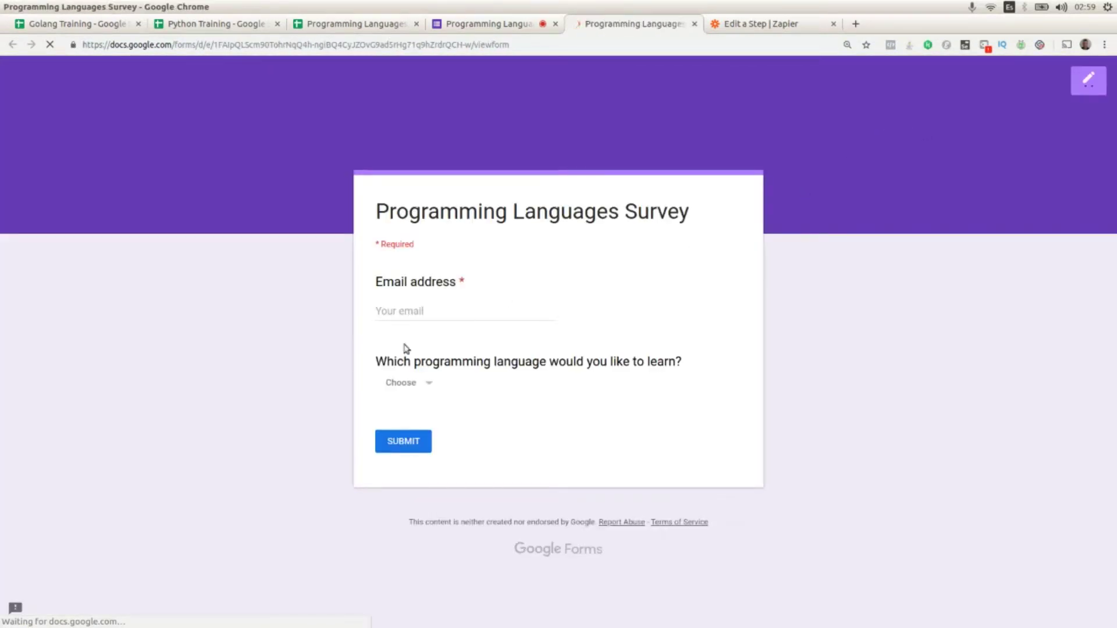
{"action": "left_click", "coordinate": [417, 311]}
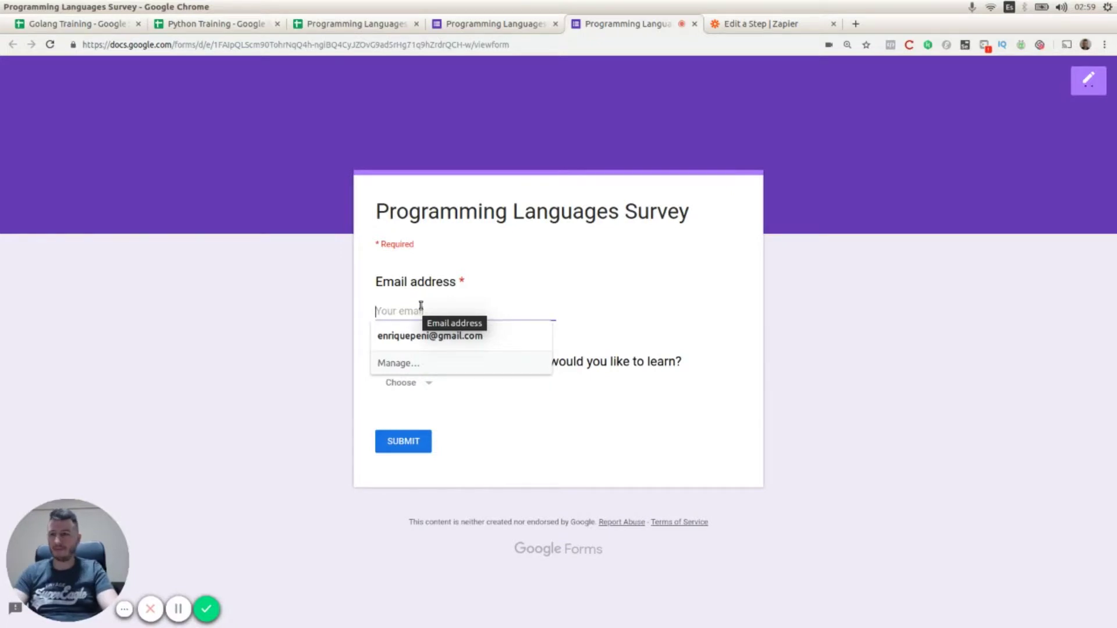
{"action": "type", "text": "enri"}
{"action": "key", "text": "BackSpace"}
{"action": "key", "text": "BackSpace"}
{"action": "key", "text": "BackSpace"}
{"action": "key", "text": "BackSpace"}
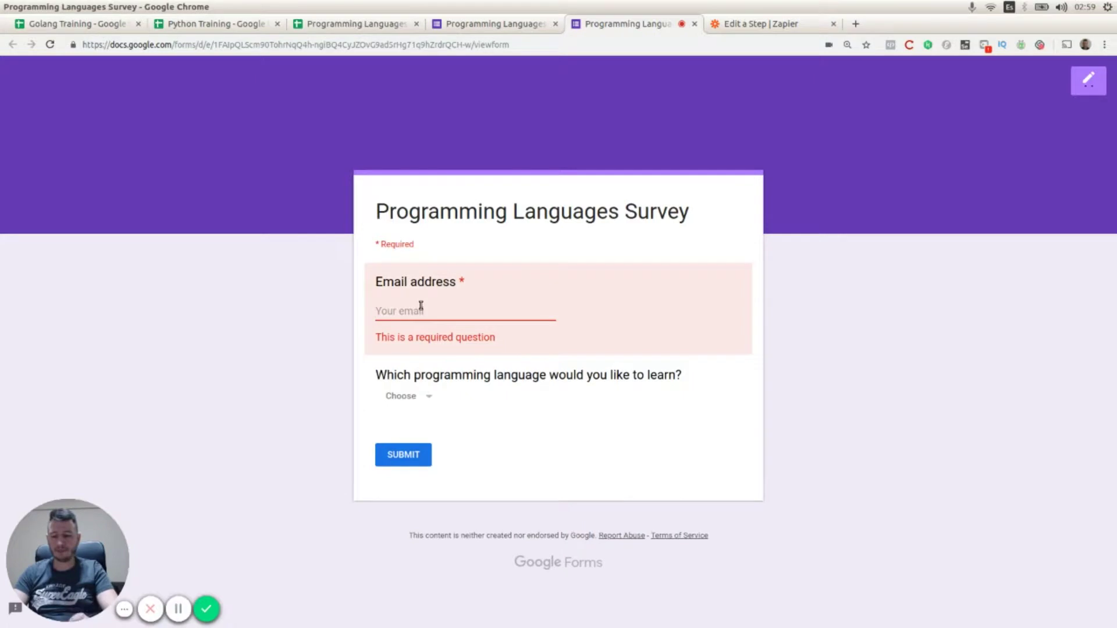
{"action": "type", "text": "python1"}
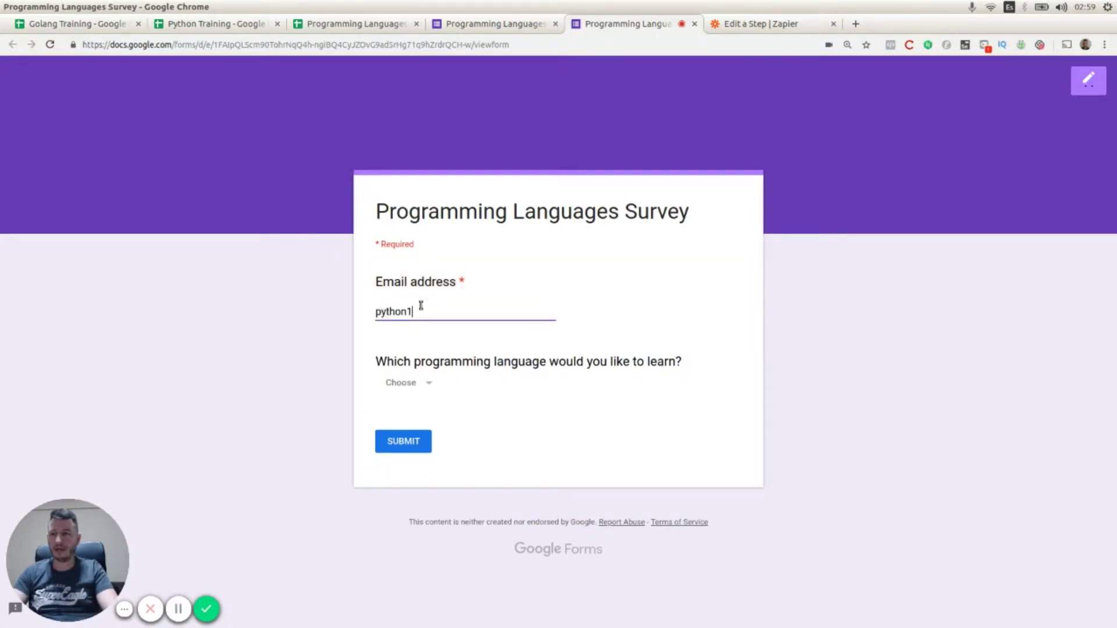
{"action": "type", "text": "@email.com"}
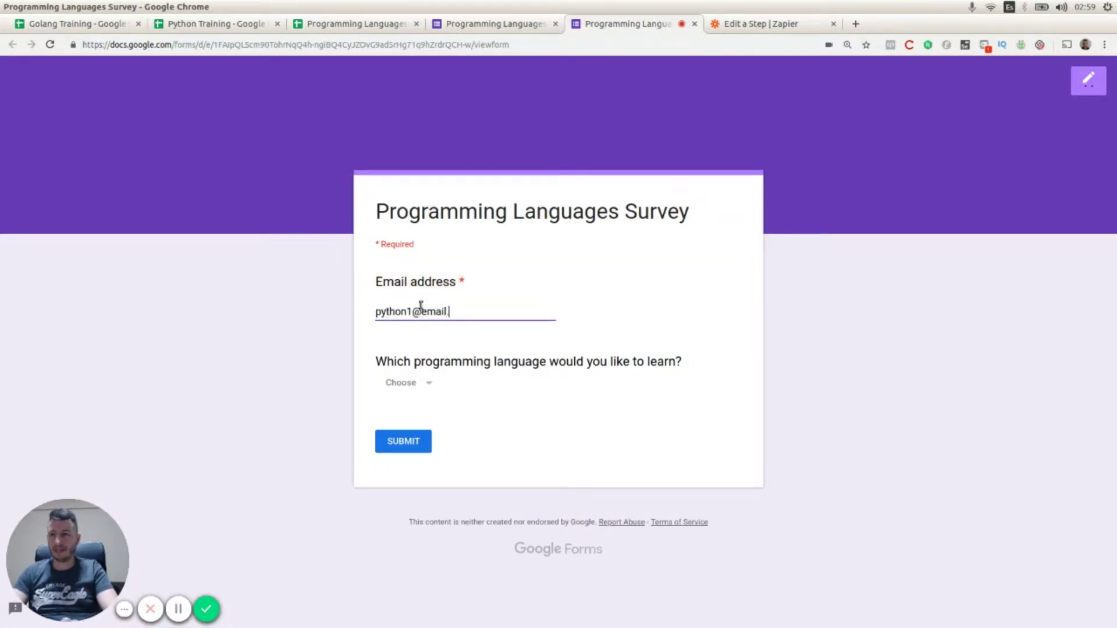
{"action": "left_click", "coordinate": [418, 385]}
{"action": "left_click", "coordinate": [413, 448]}
{"action": "left_click", "coordinate": [404, 449]}
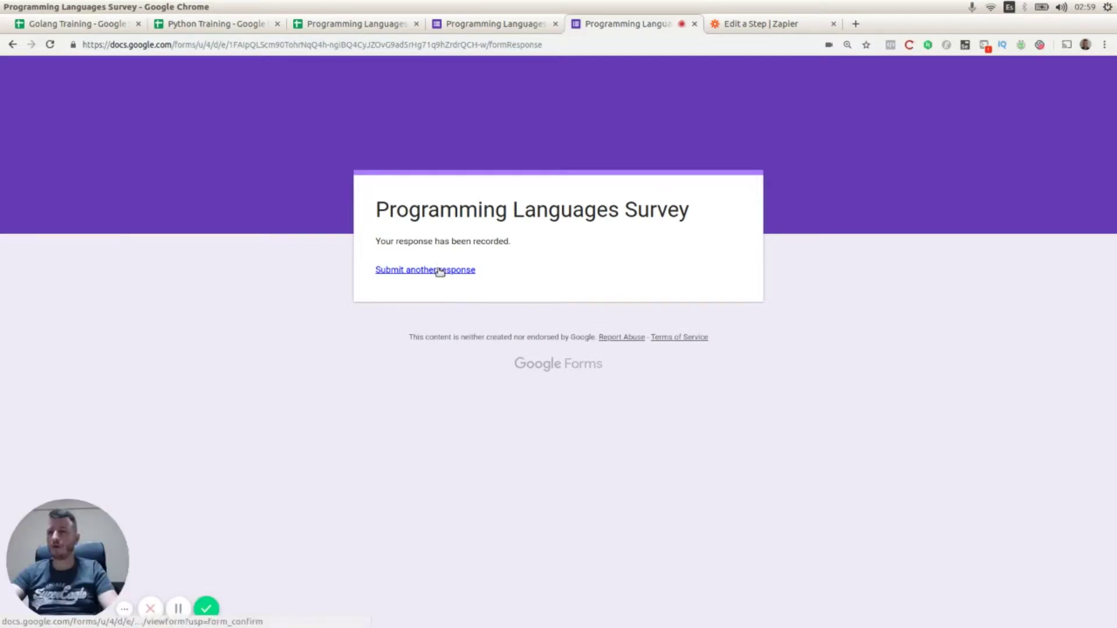
- Submit a second response with another test email address and Golang selected
{"action": "left_click", "coordinate": [443, 270]}
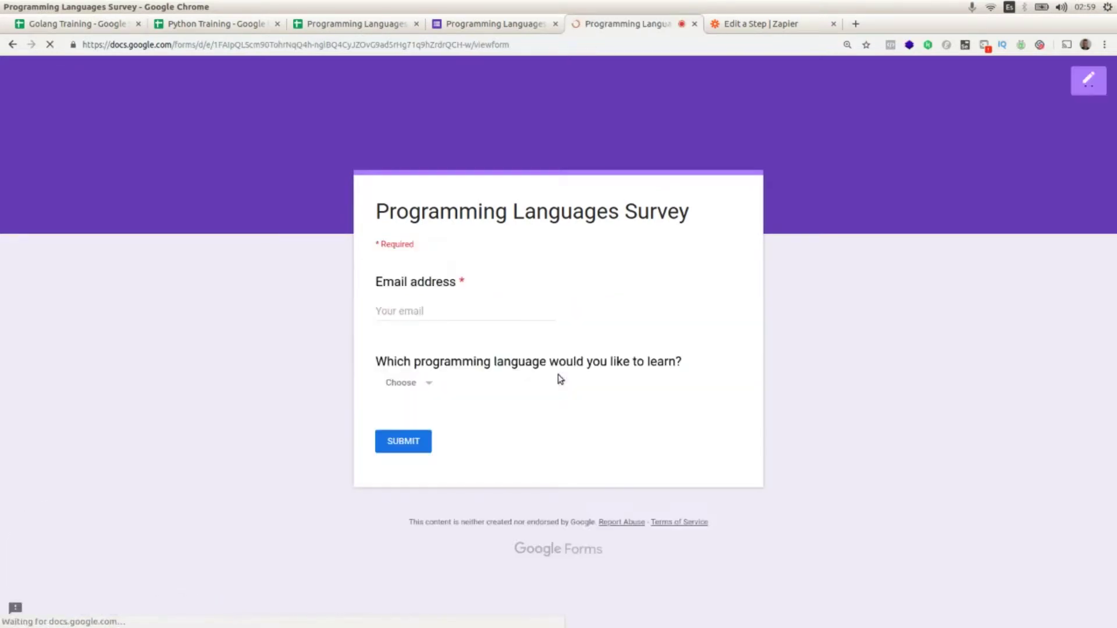
{"action": "left_click", "coordinate": [410, 309]}
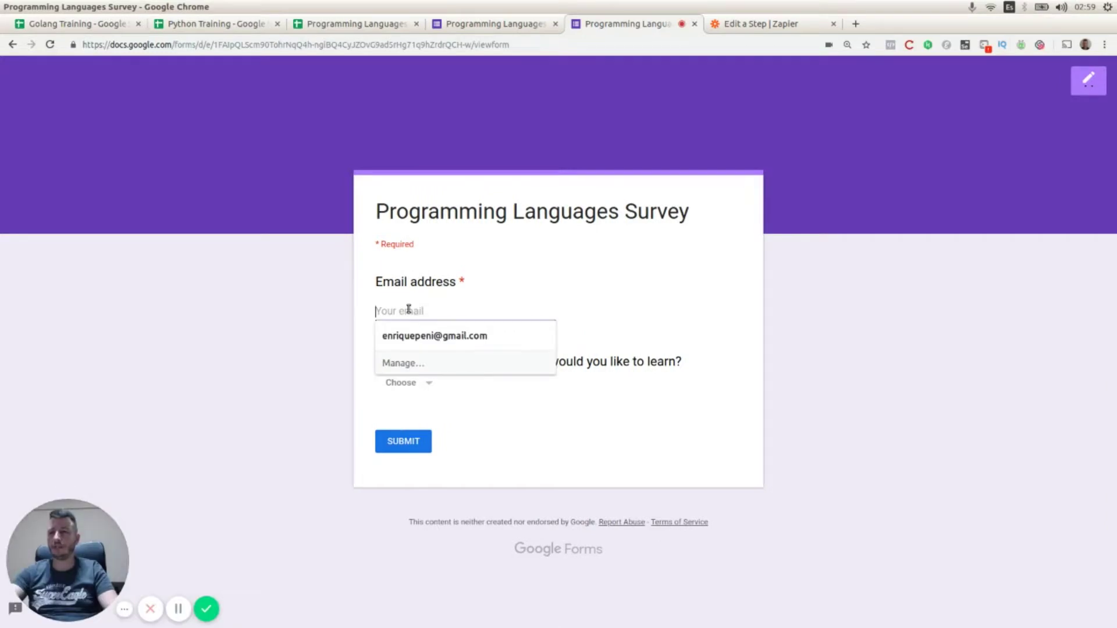
{"action": "type", "text": "golang@er"}
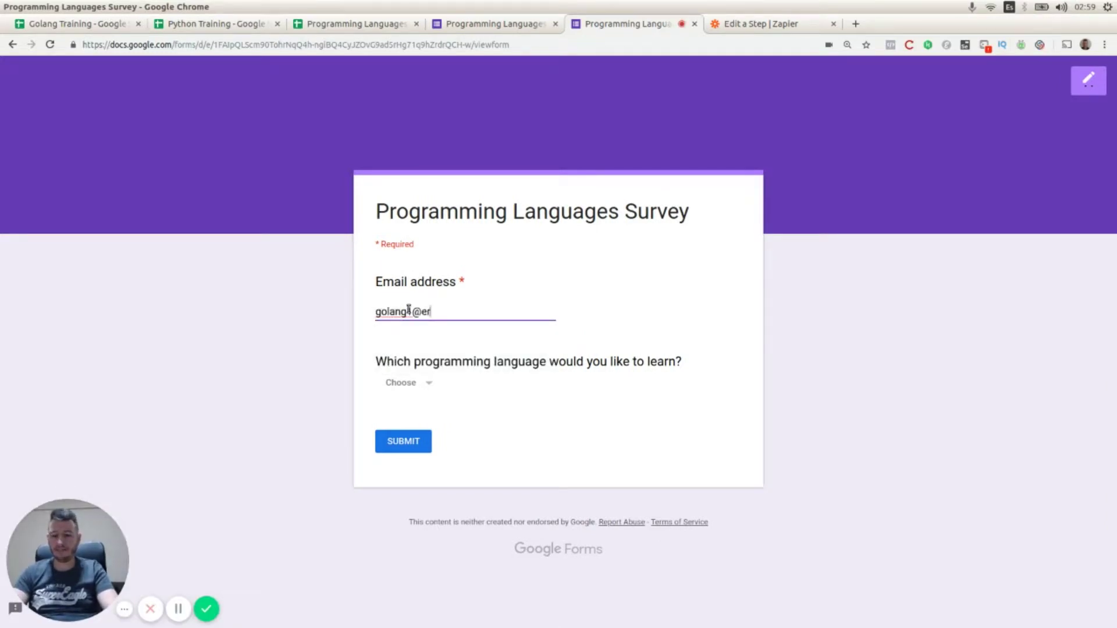
{"action": "type", "text": "mail.com"}
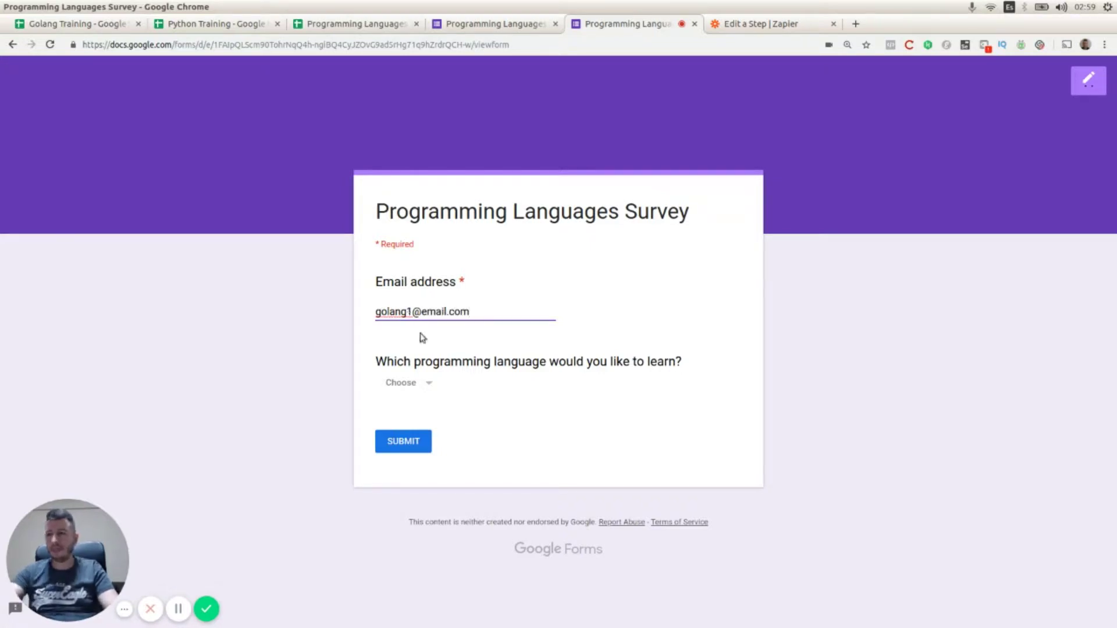
{"action": "left_click", "coordinate": [417, 384]}
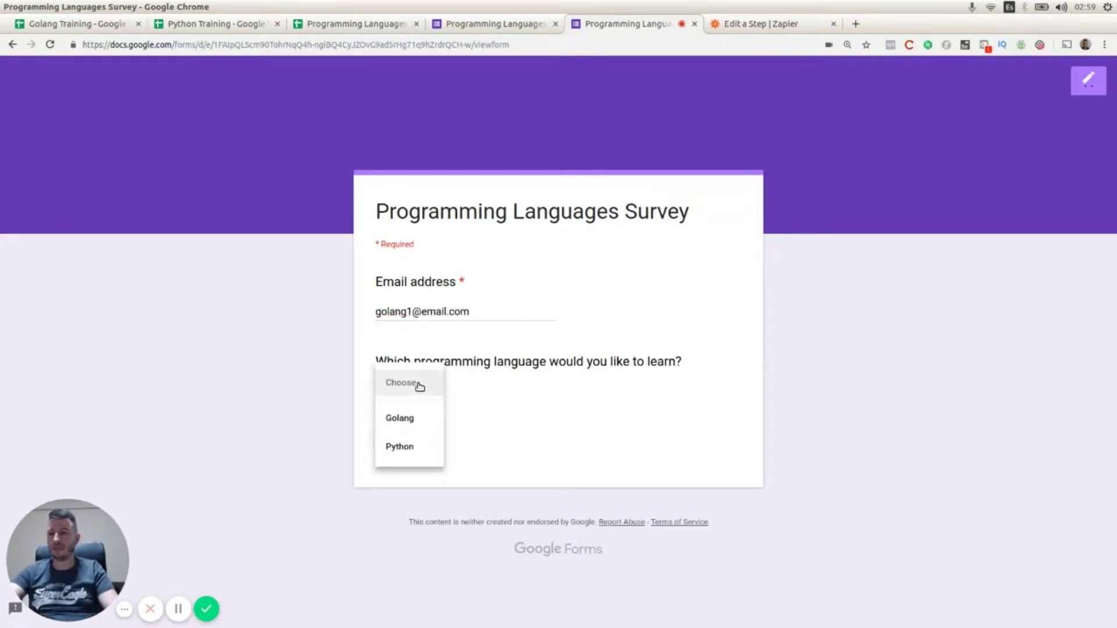
{"action": "left_click", "coordinate": [409, 421]}
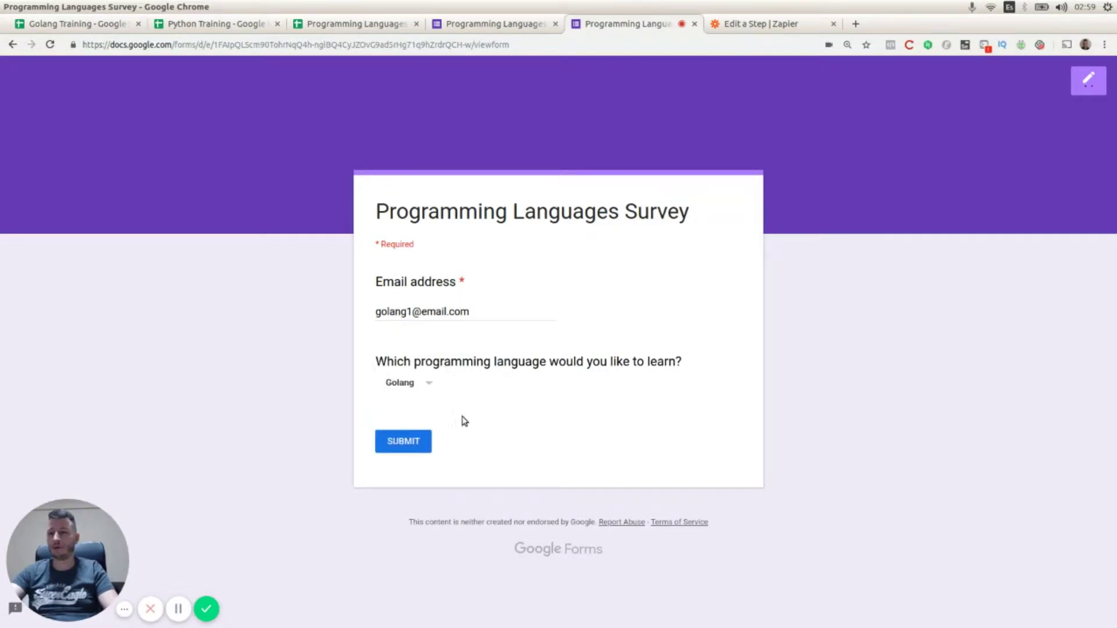
{"action": "left_click", "coordinate": [412, 441]}
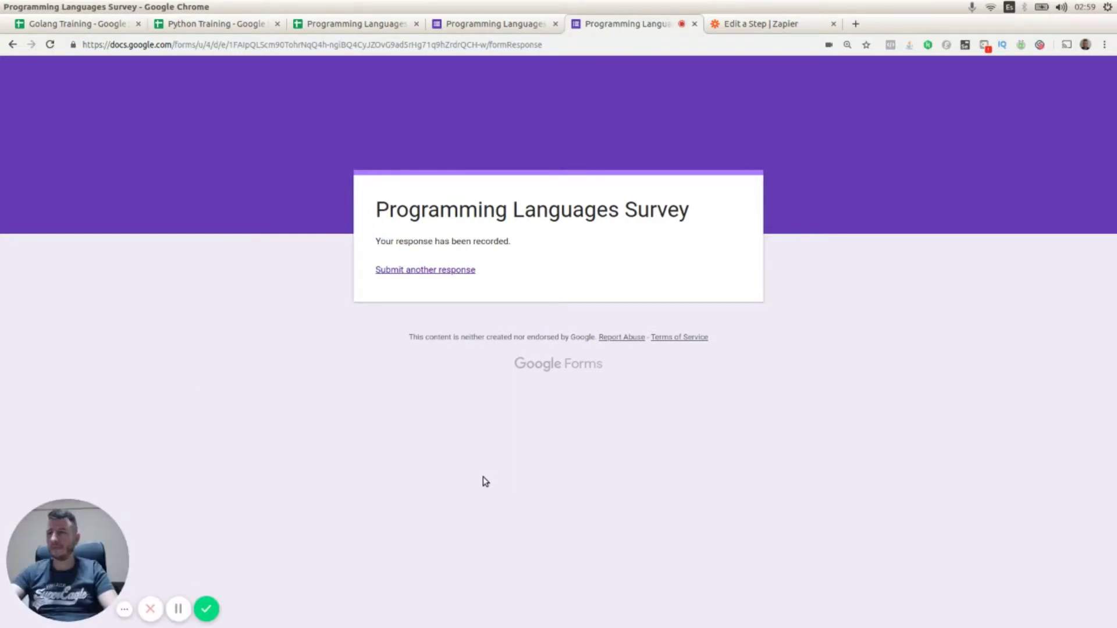
{"action": "left_click", "coordinate": [730, 28]}
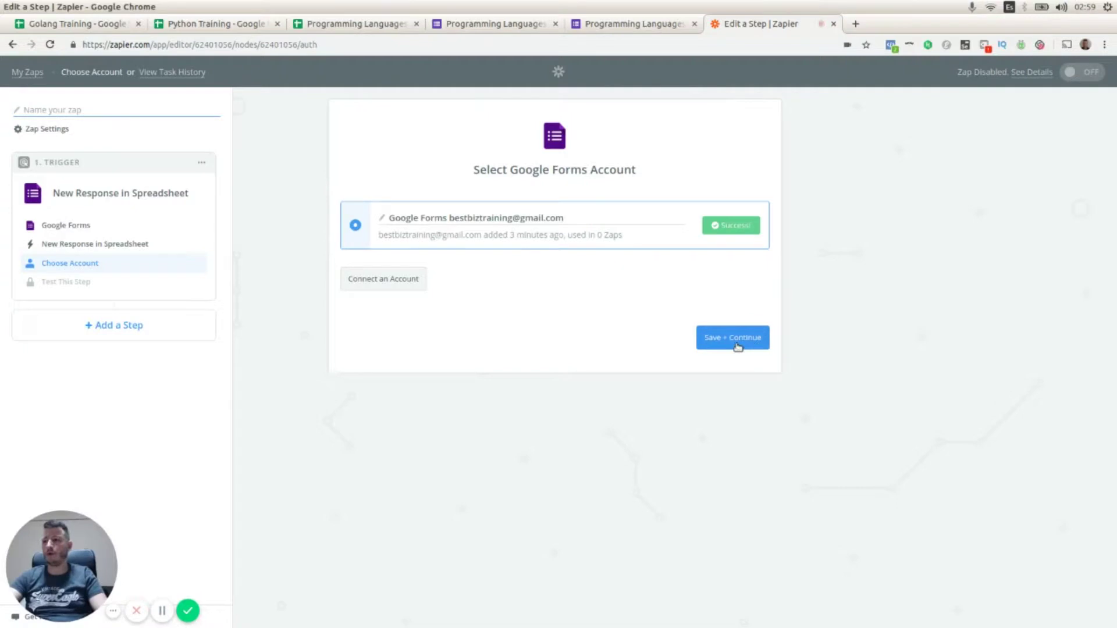
- Point the trigger at Programming Languages Survey (Responses), worksheet Form Responses 1
{"action": "left_click", "coordinate": [738, 343]}
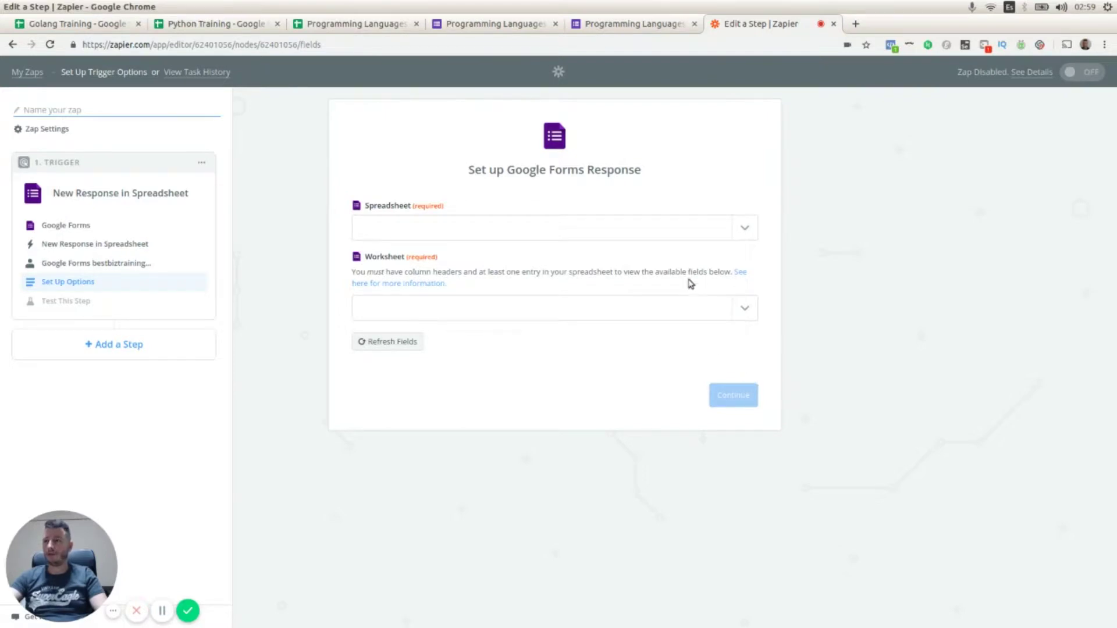
{"action": "left_click", "coordinate": [743, 232]}
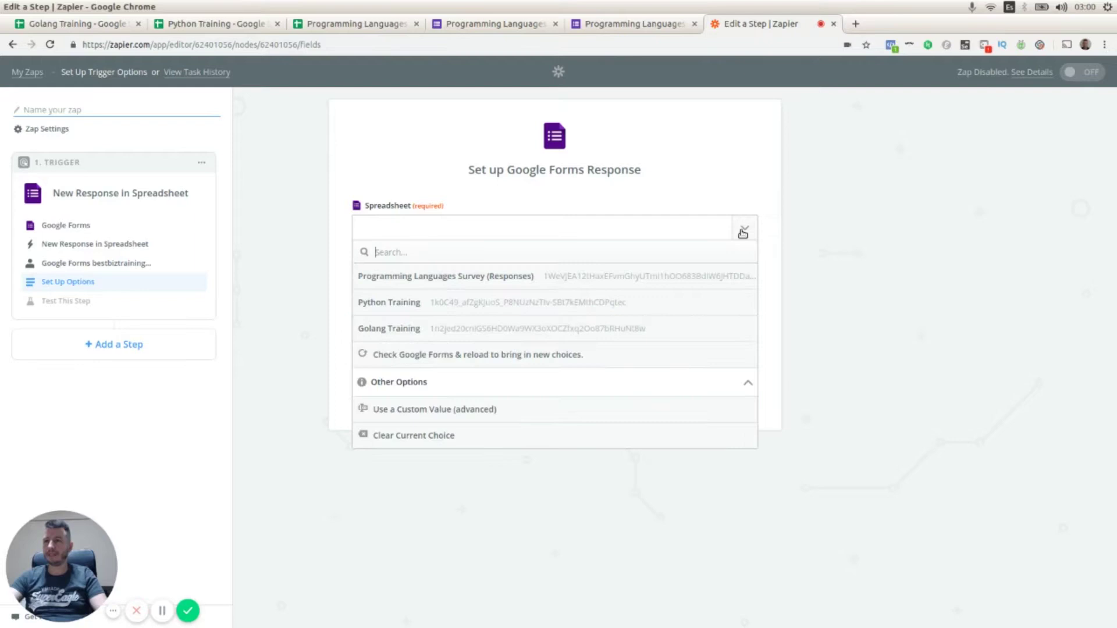
{"action": "left_click", "coordinate": [461, 278]}
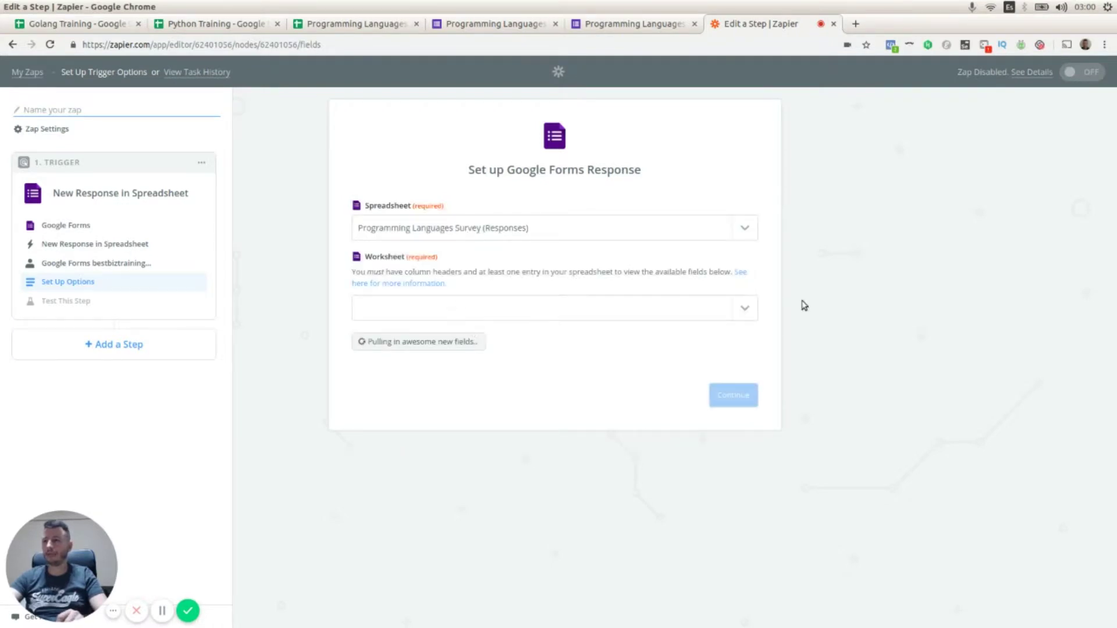
{"action": "left_click", "coordinate": [745, 310]}
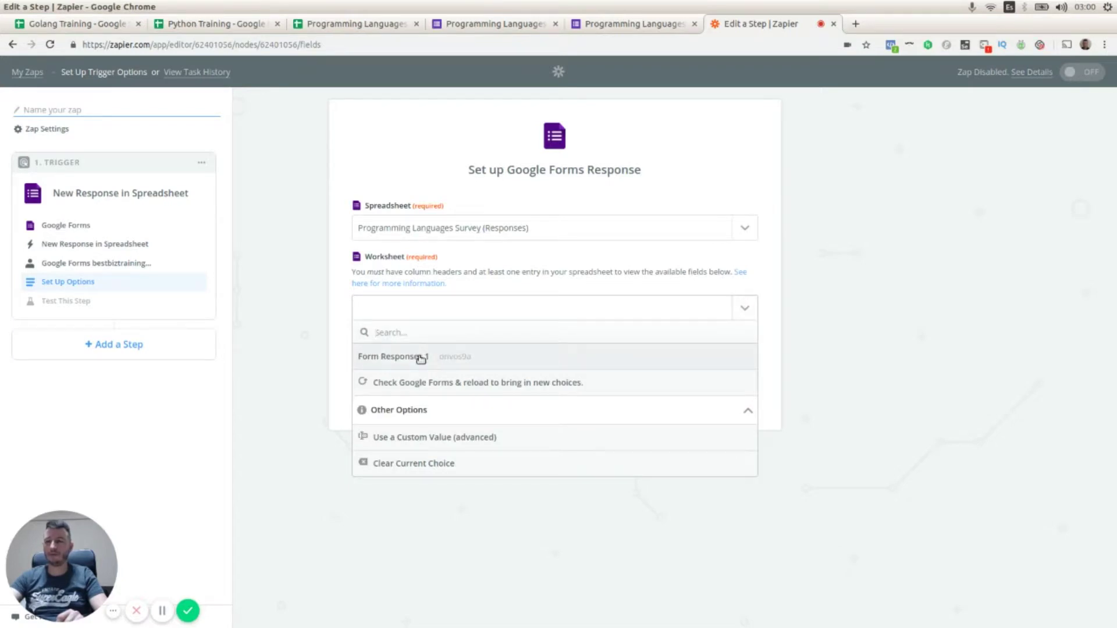
{"action": "left_click", "coordinate": [420, 357]}
{"action": "left_click_drag", "start_coordinate": [49, 573], "coordinate": [956, 516]}
{"action": "left_click", "coordinate": [617, 29]}
- Widen column C in the survey responses sheet to confirm the Python and Golang rows
{"action": "left_click", "coordinate": [505, 29]}
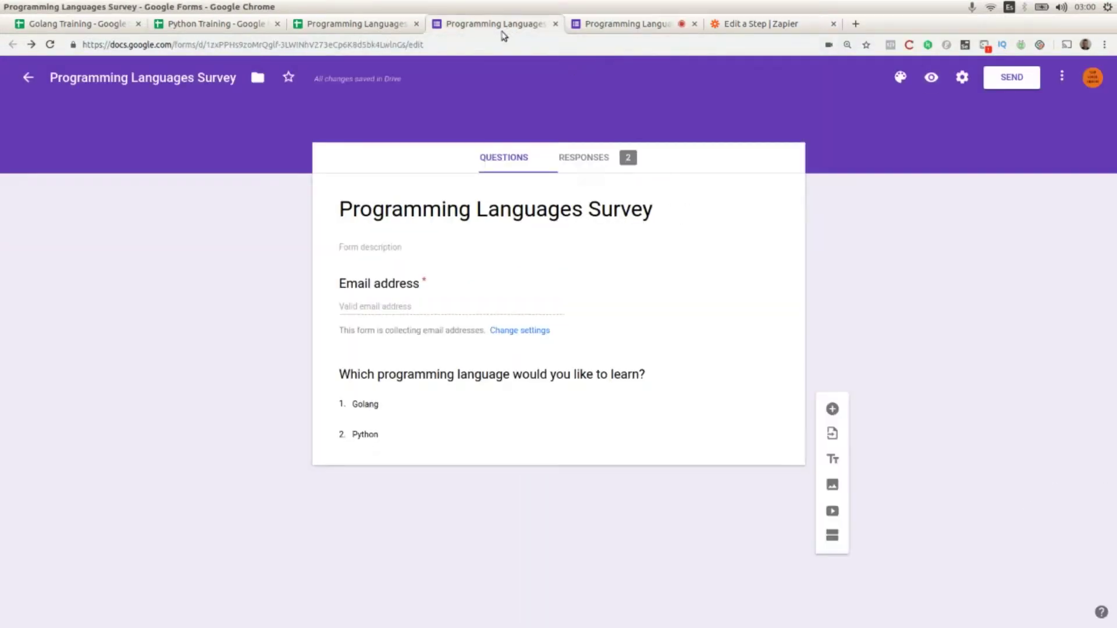
{"action": "left_click", "coordinate": [374, 28]}
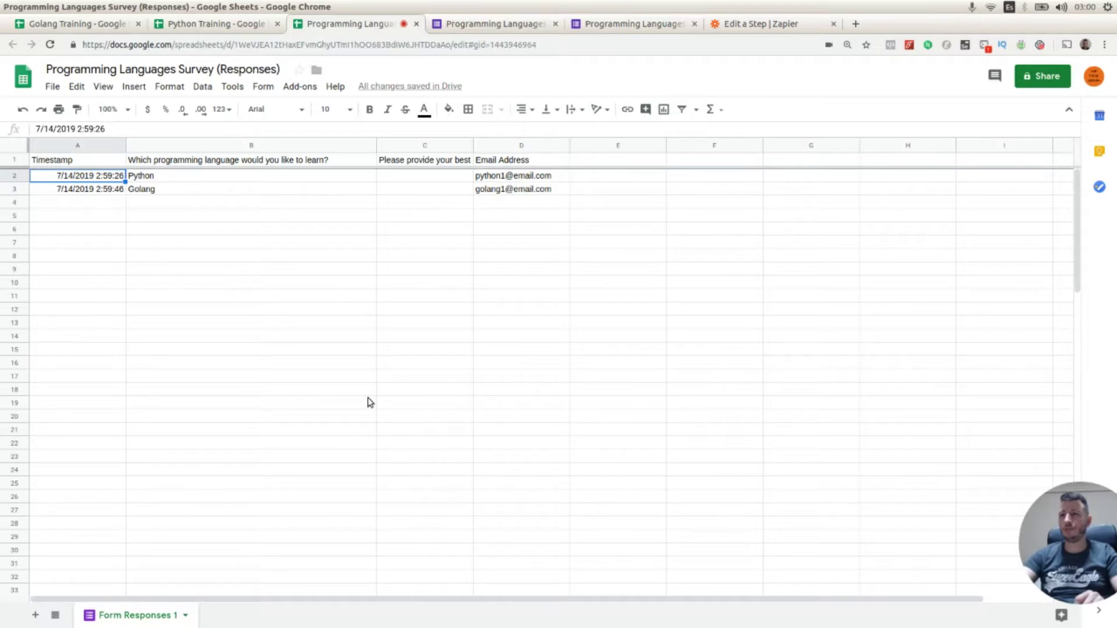
{"action": "left_click_drag", "start_coordinate": [475, 147], "coordinate": [595, 140]}
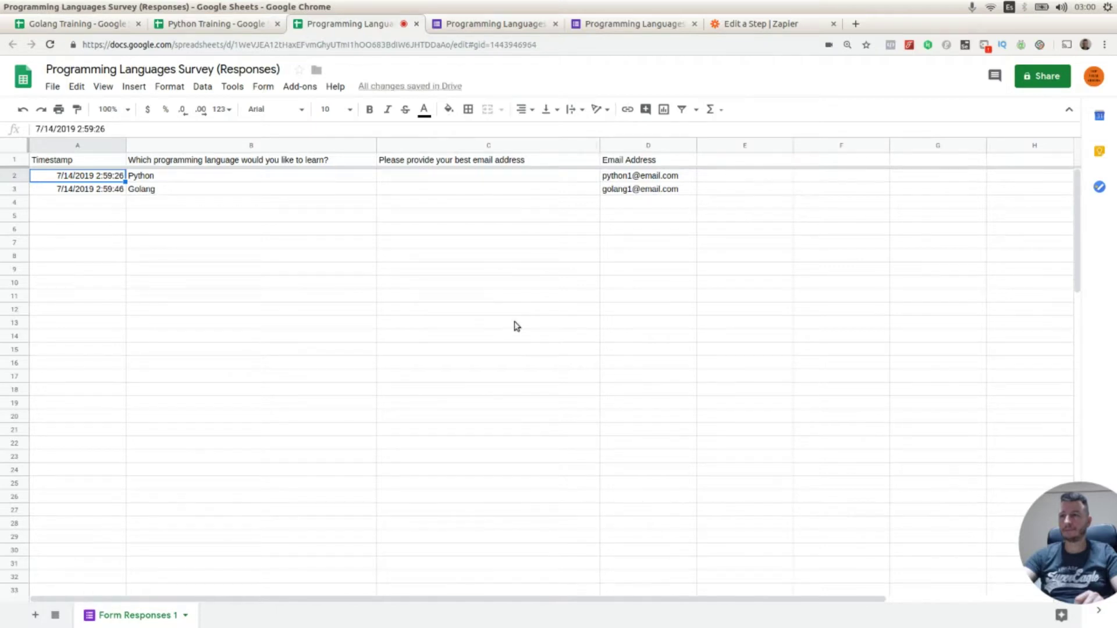
{"action": "left_click", "coordinate": [753, 23]}
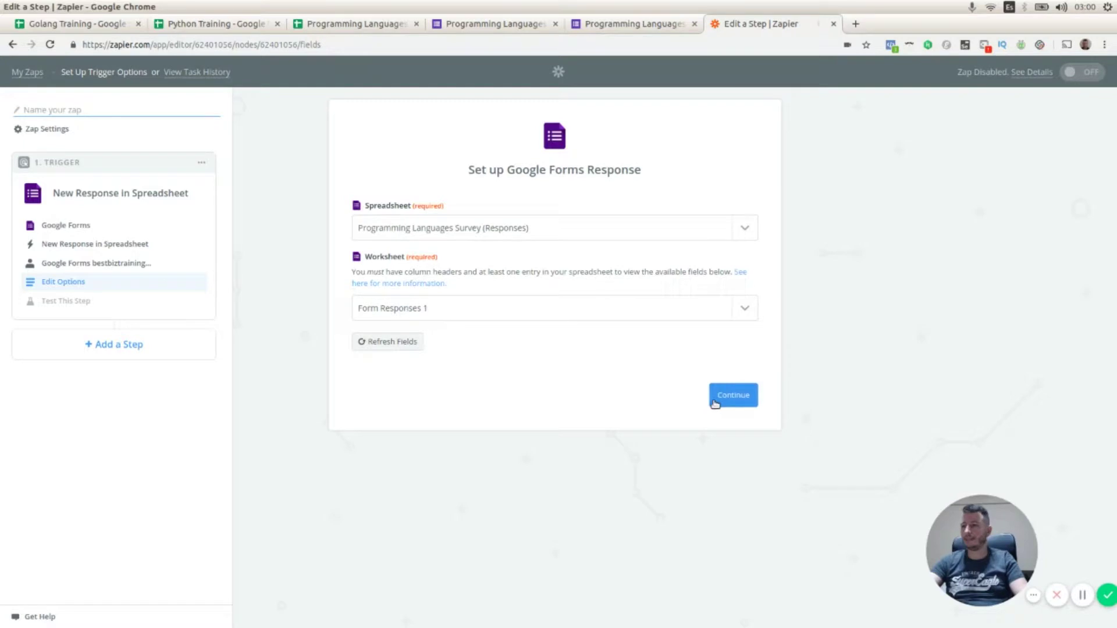
- Load the sample responses, inspect Responses A and B, and show the add-step options
{"action": "left_click", "coordinate": [734, 396]}
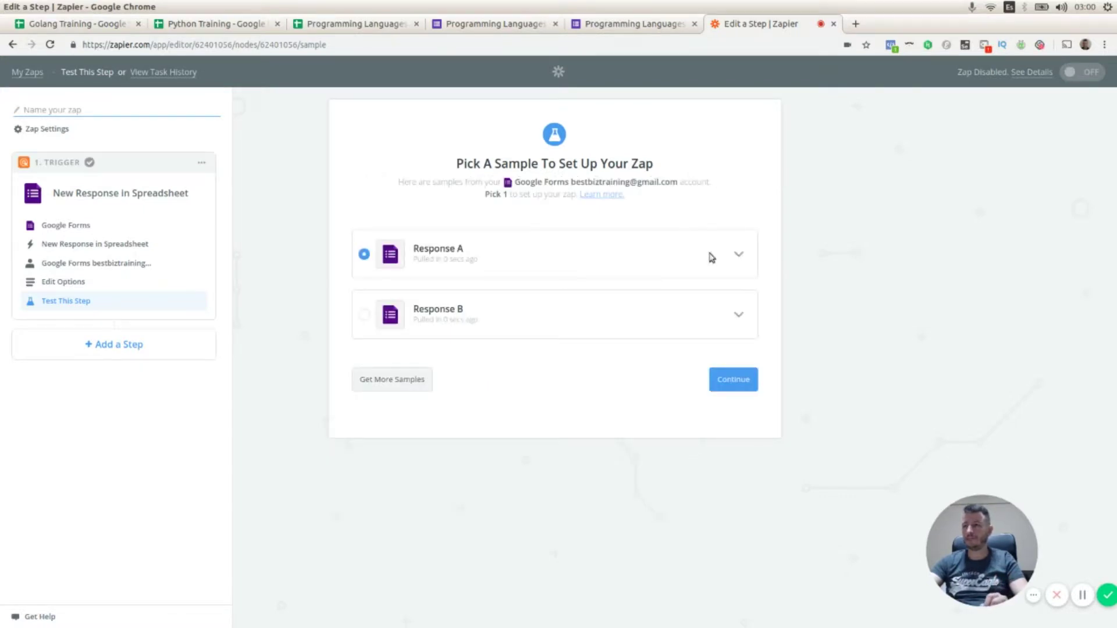
{"action": "left_click", "coordinate": [738, 254]}
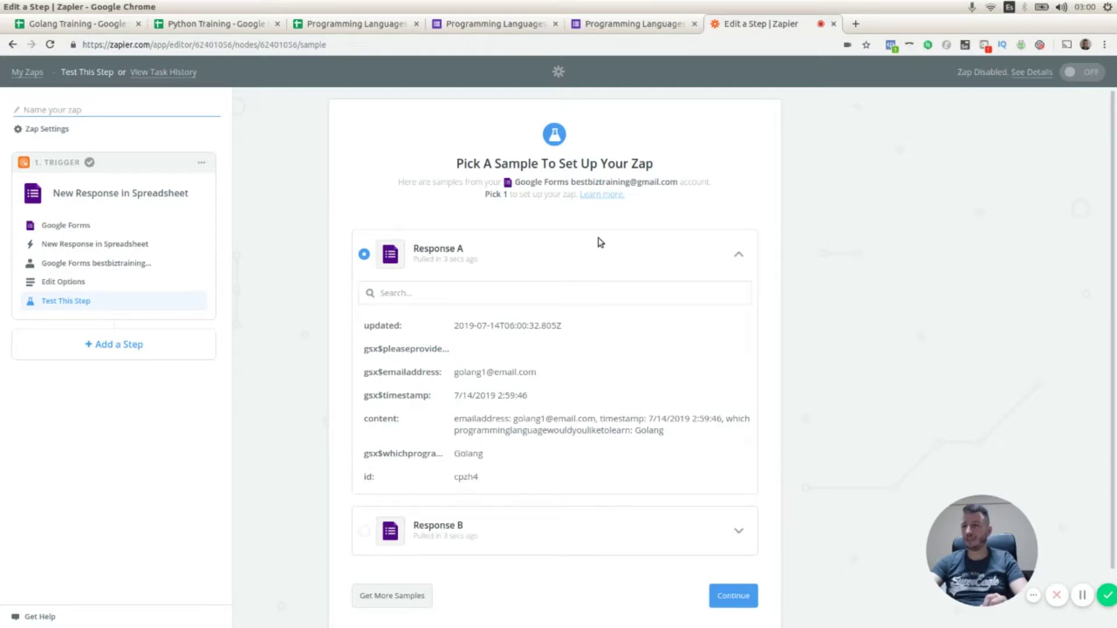
{"action": "left_click", "coordinate": [739, 256]}
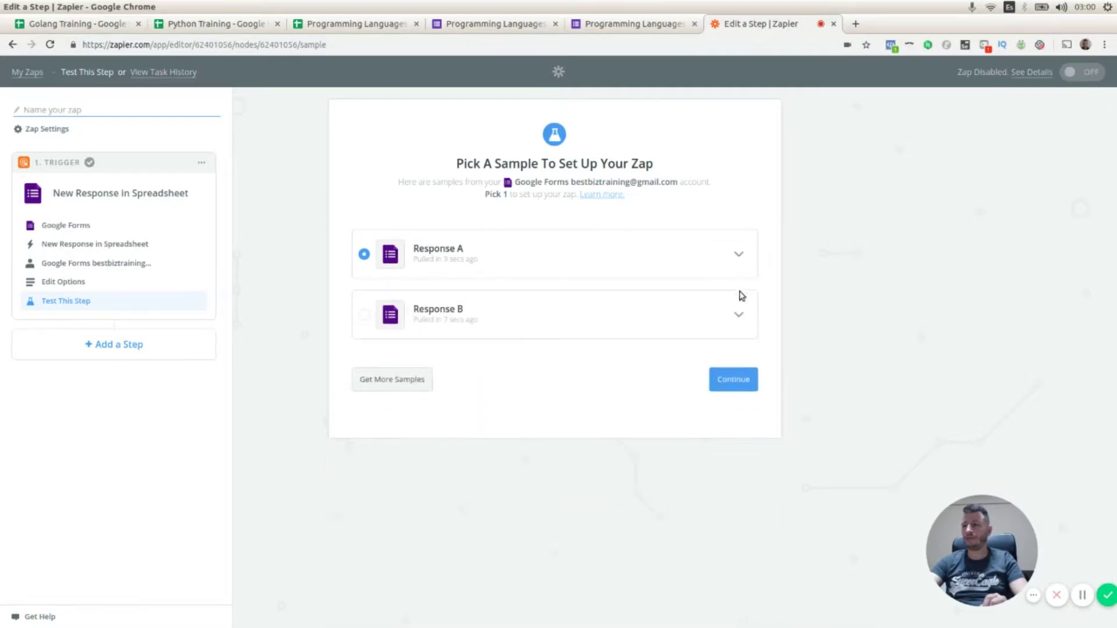
{"action": "left_click", "coordinate": [739, 315]}
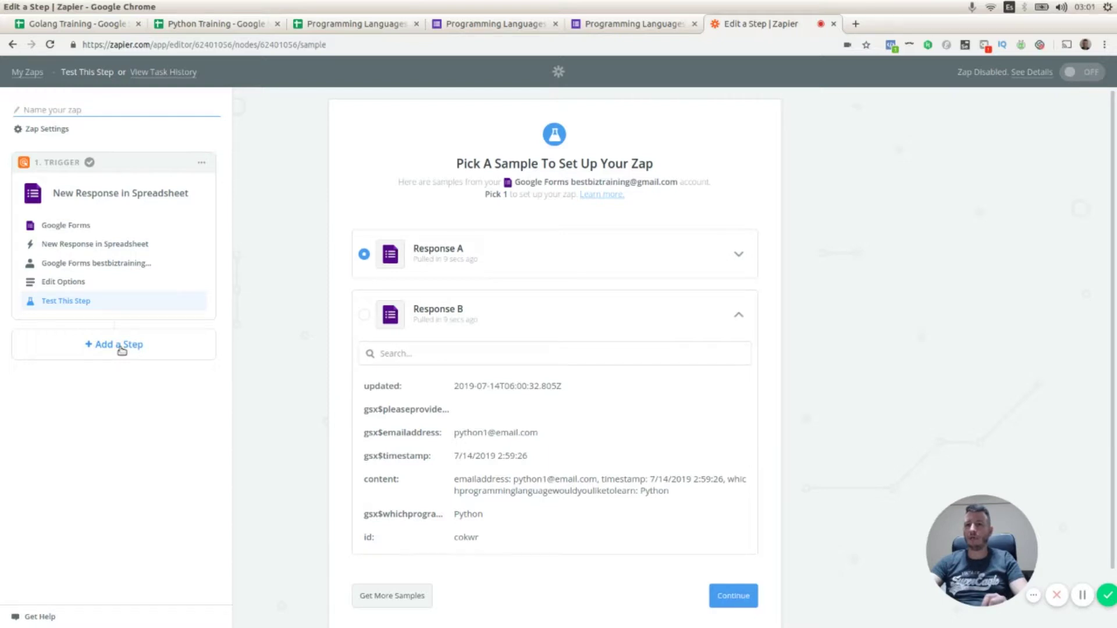
{"action": "left_click", "coordinate": [121, 348]}
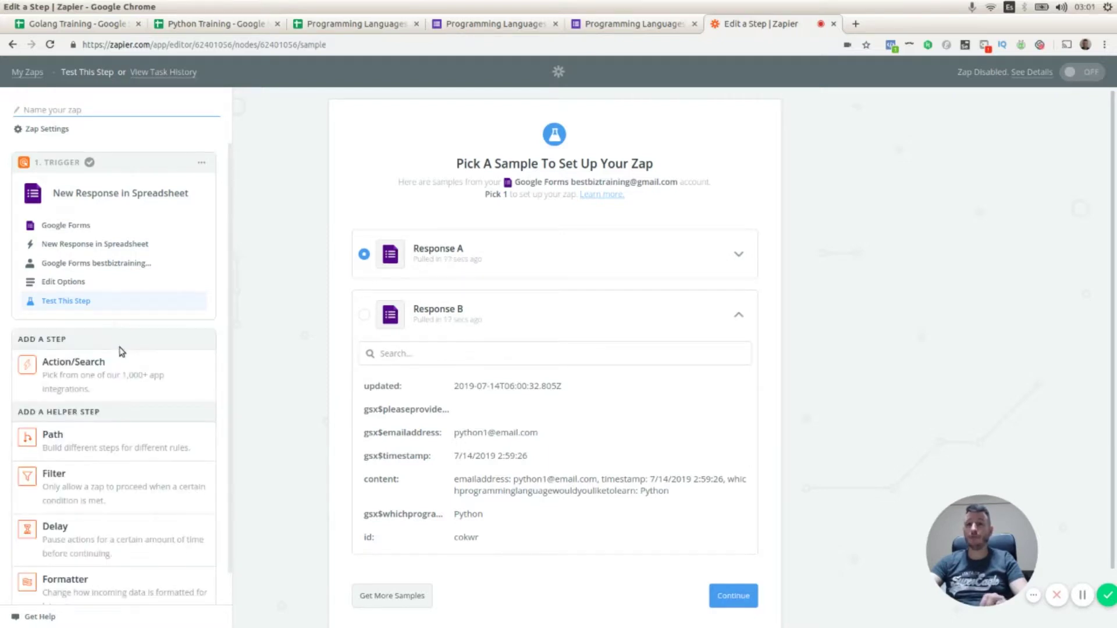
- Add a Paths step and rename Path A to 'Golang Path'
{"action": "left_click", "coordinate": [104, 445]}
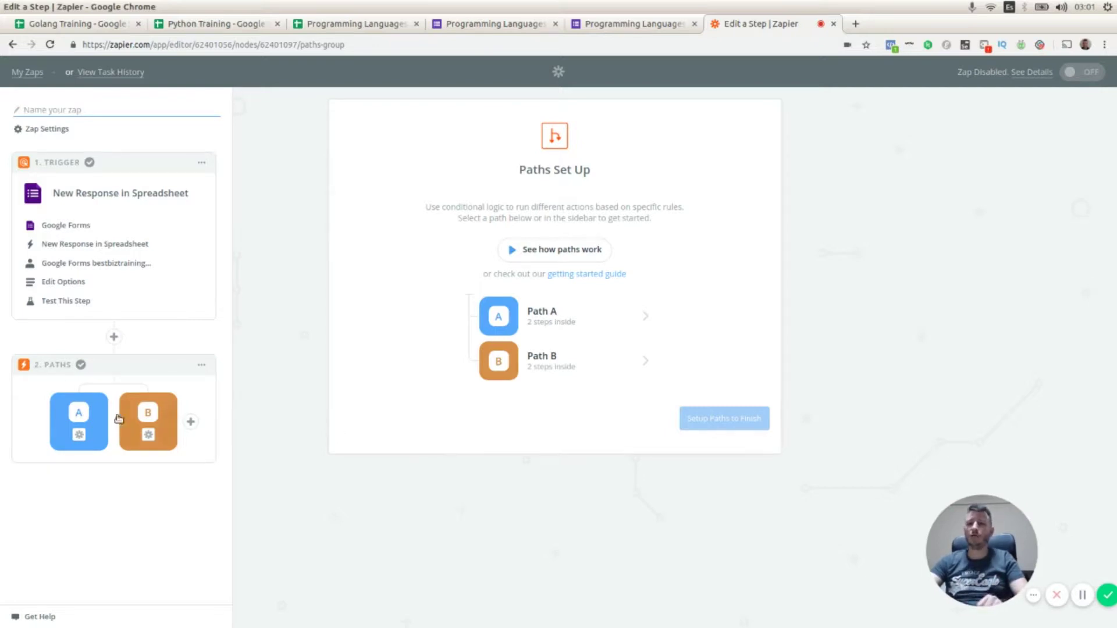
{"action": "left_click", "coordinate": [82, 415]}
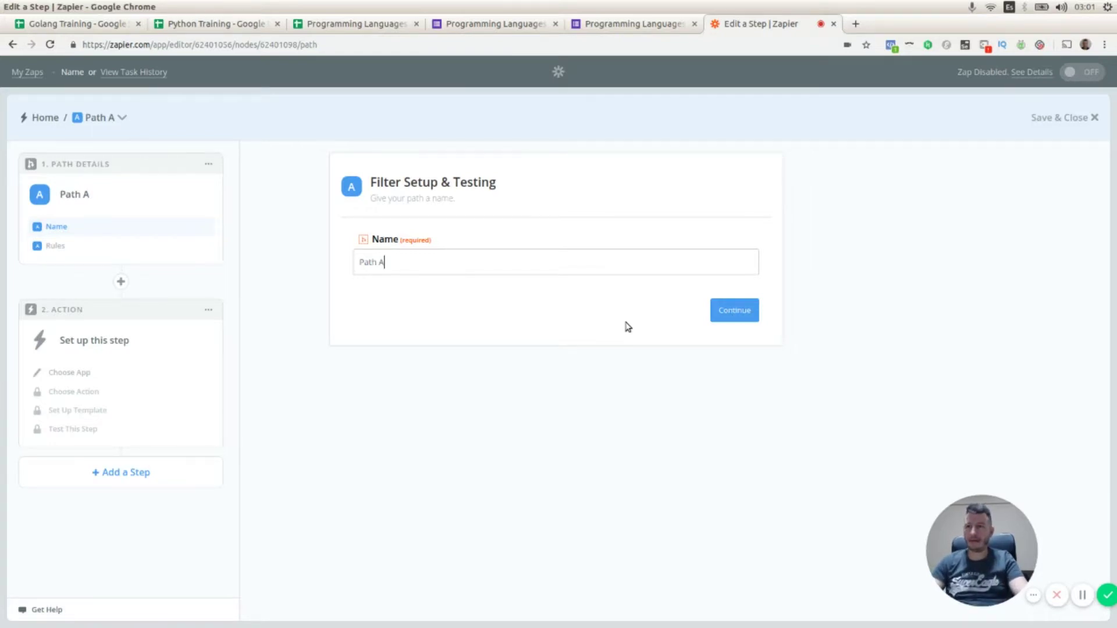
{"action": "key", "text": "BackSpace"}
{"action": "key", "text": "BackSpace"}
{"action": "key", "text": "BackSpace"}
{"action": "key", "text": "BackSpace"}
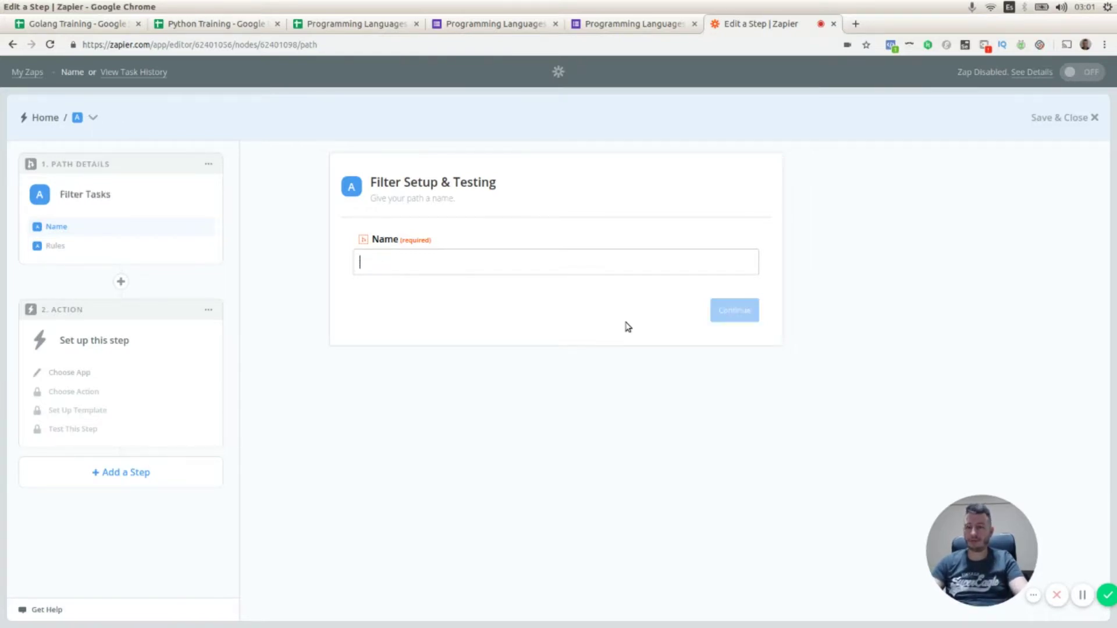
{"action": "type", "text": "Golan"}
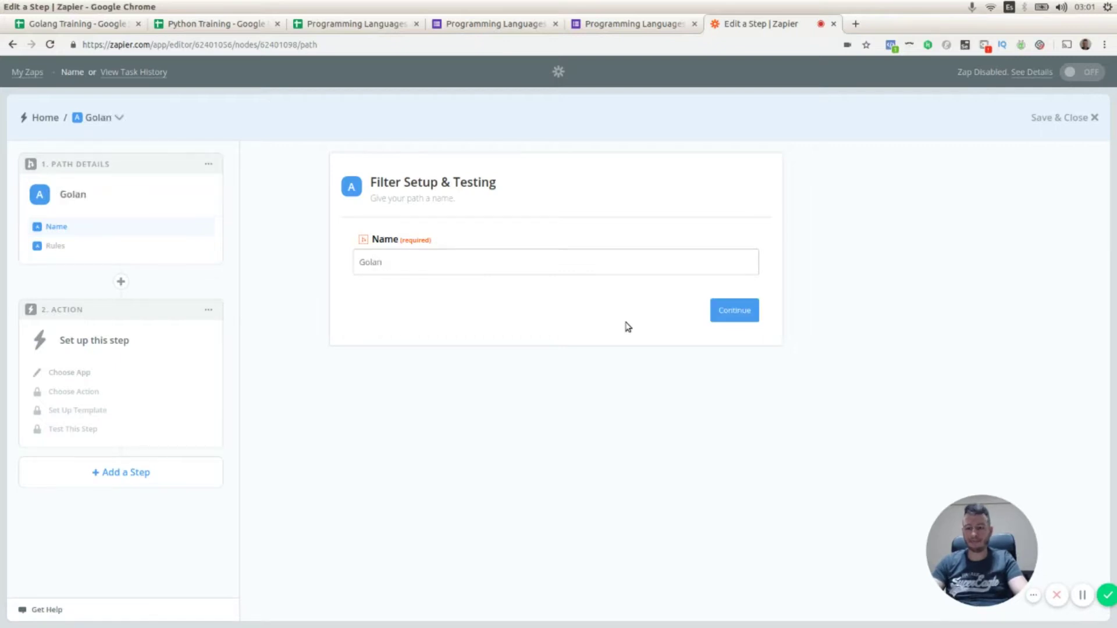
{"action": "type", "text": "g POath"}
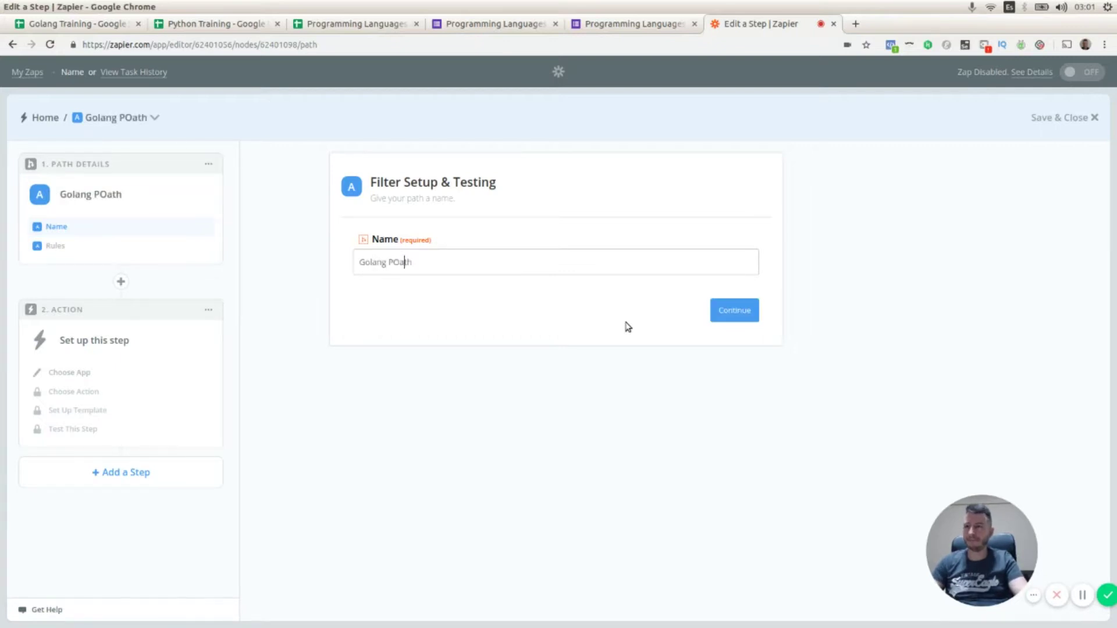
{"action": "key", "text": "Delete"}
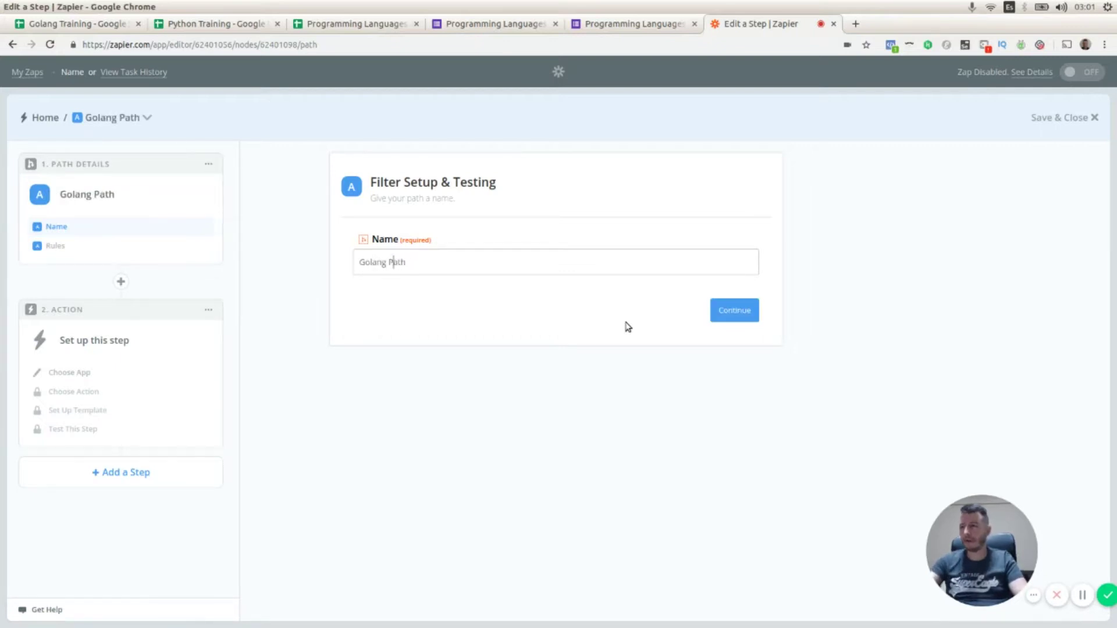
{"action": "left_click", "coordinate": [738, 315]}
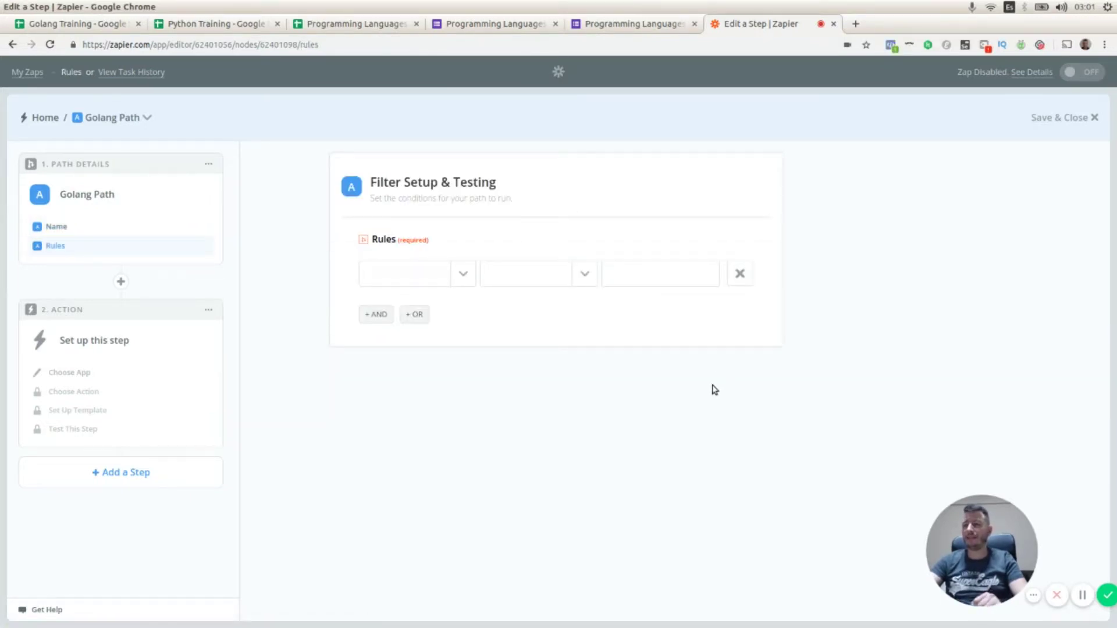
- Set the rule: programming language answer (Text) exactly matches 'Golang'
{"action": "left_click", "coordinate": [464, 274]}
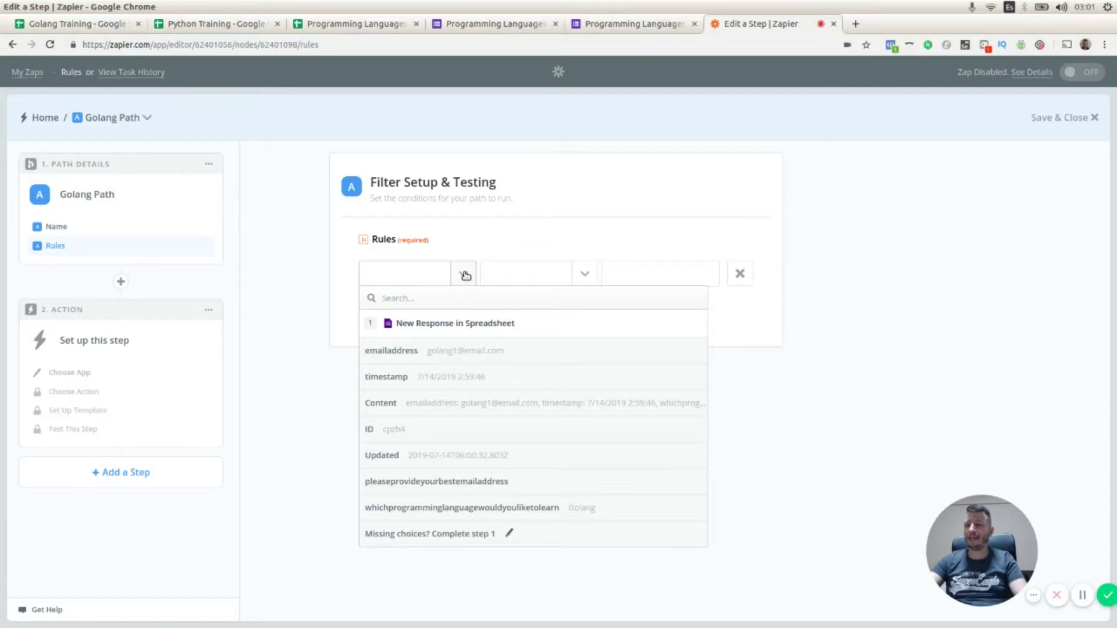
{"action": "left_click", "coordinate": [438, 508]}
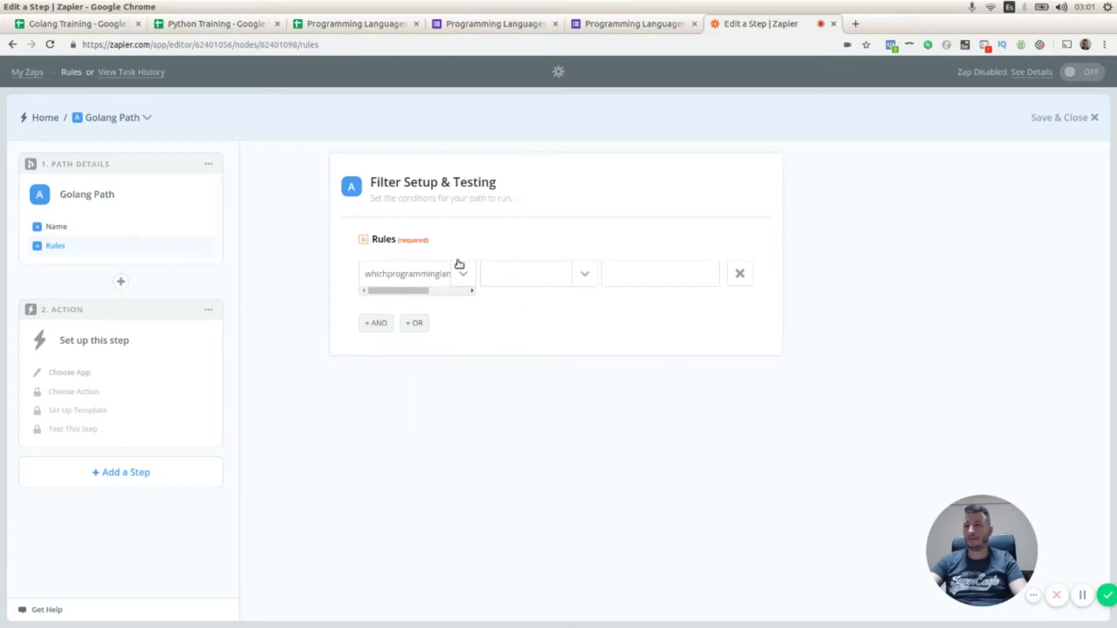
{"action": "left_click", "coordinate": [585, 274]}
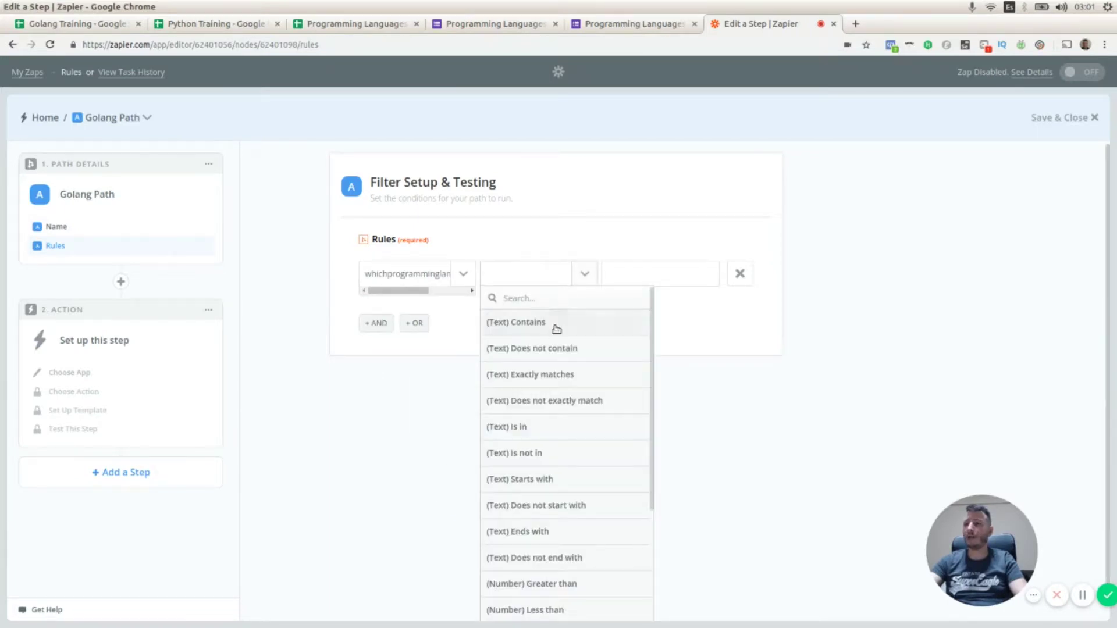
{"action": "left_click", "coordinate": [543, 377]}
{"action": "left_click", "coordinate": [632, 271]}
{"action": "type", "text": "Golang"}
{"action": "left_click", "coordinate": [505, 24]}
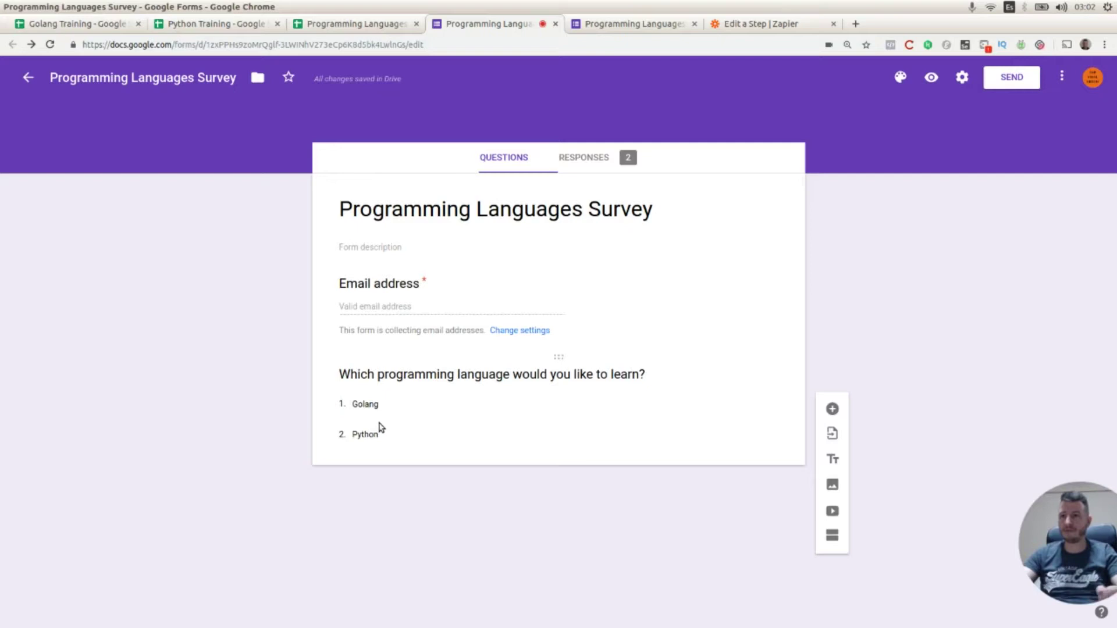
{"action": "left_click", "coordinate": [744, 27]}
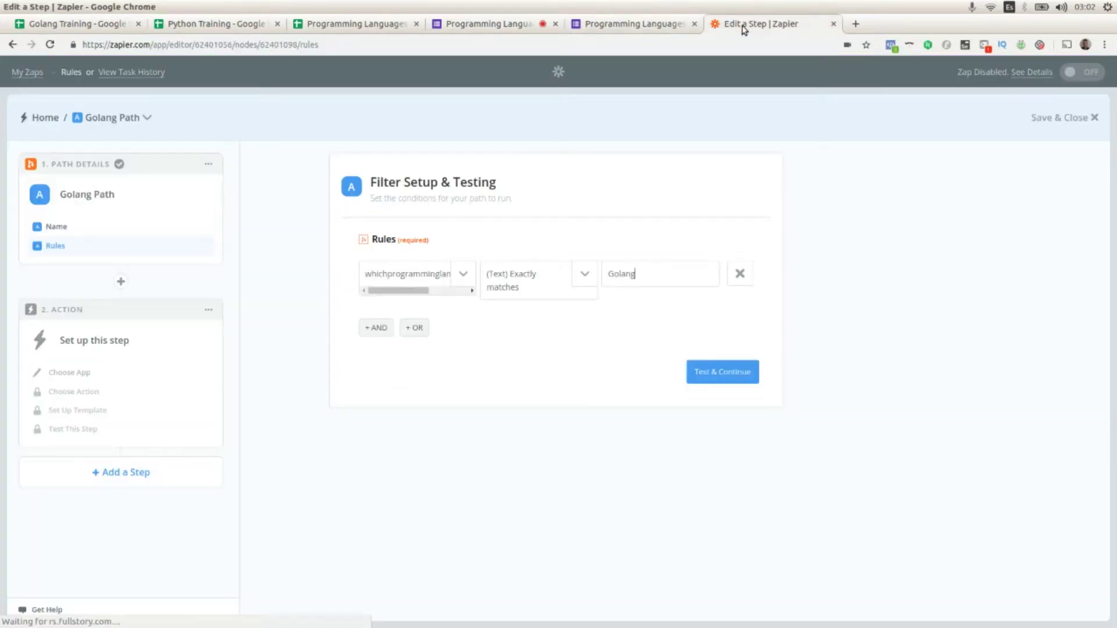
- Test the rule against the sample data and confirm the path would continue
{"action": "left_click", "coordinate": [710, 374]}
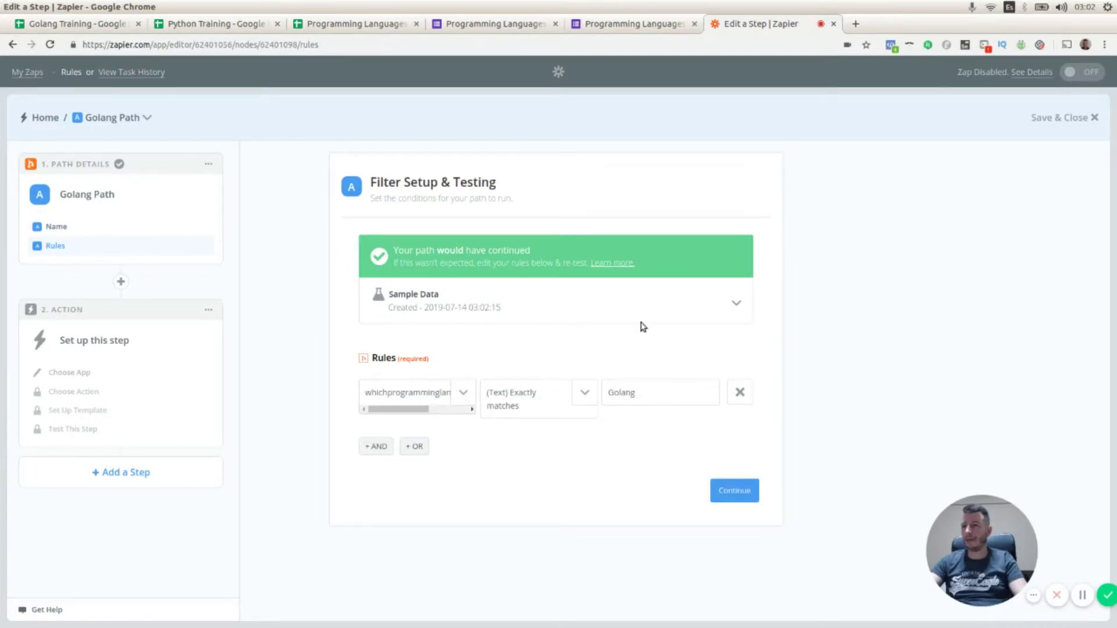
{"action": "left_click", "coordinate": [736, 306]}
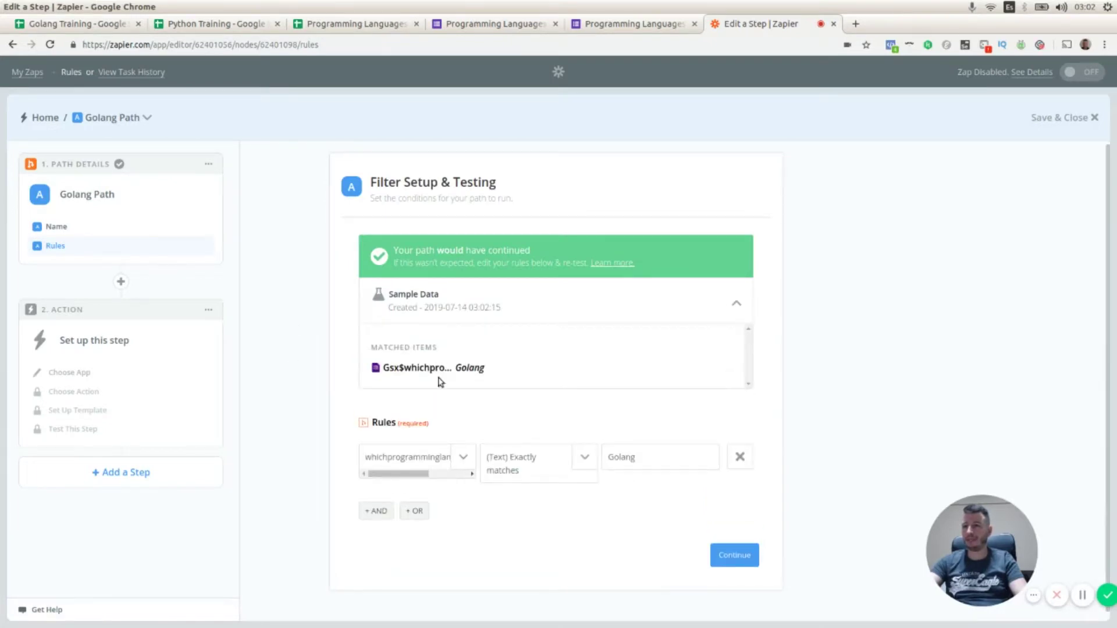
{"action": "left_click", "coordinate": [736, 303]}
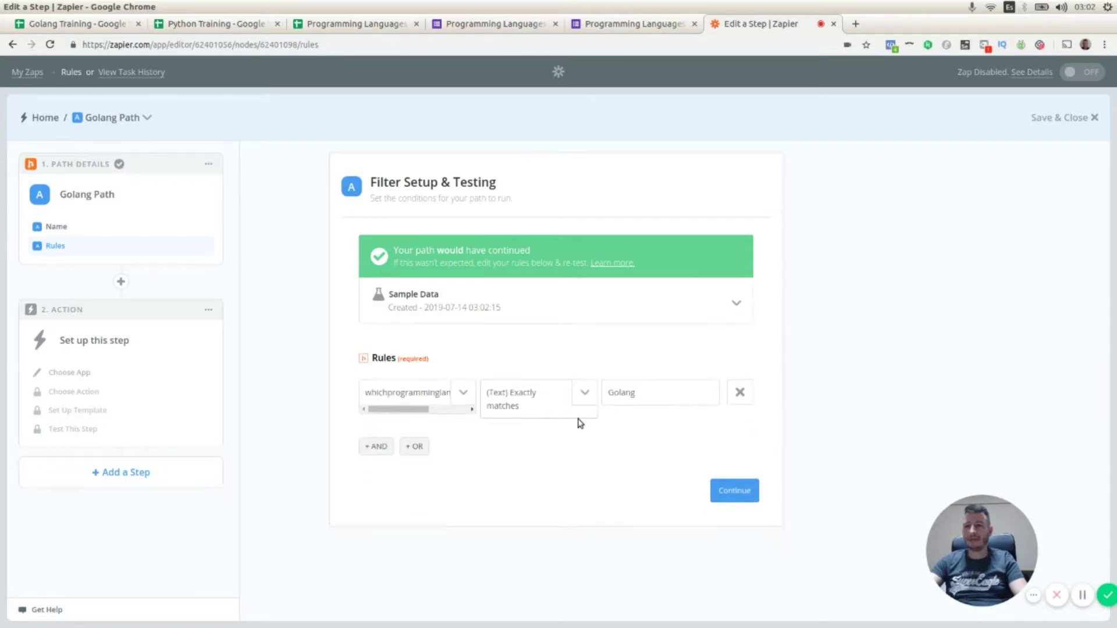
- Choose Google Sheets' Create Spreadsheet Row as the Golang Path action
{"action": "left_click", "coordinate": [727, 492]}
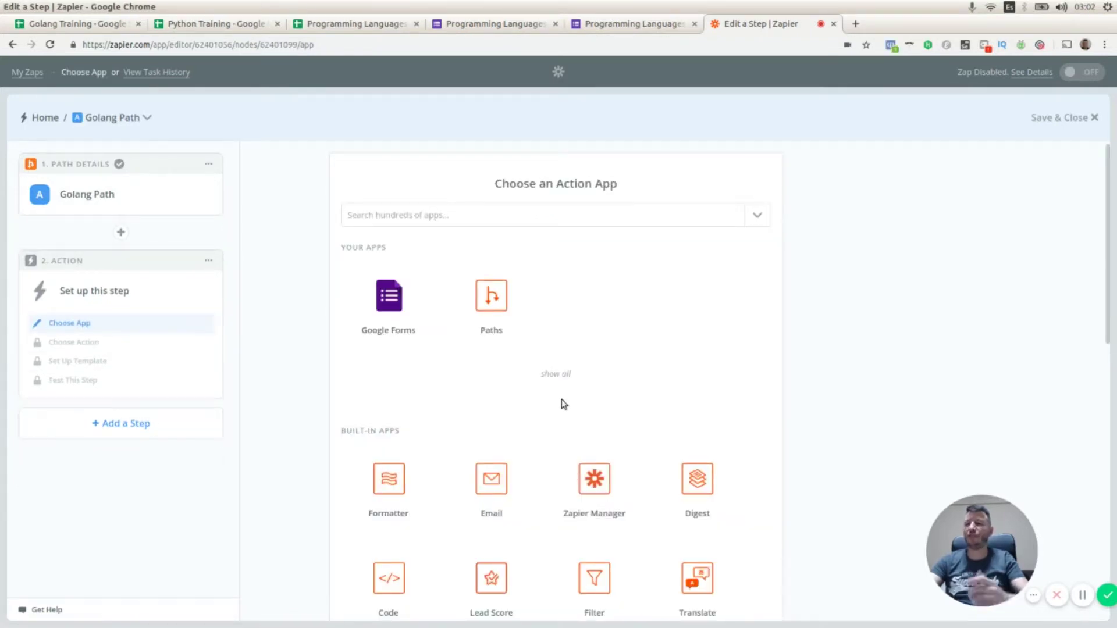
{"action": "left_click", "coordinate": [420, 216]}
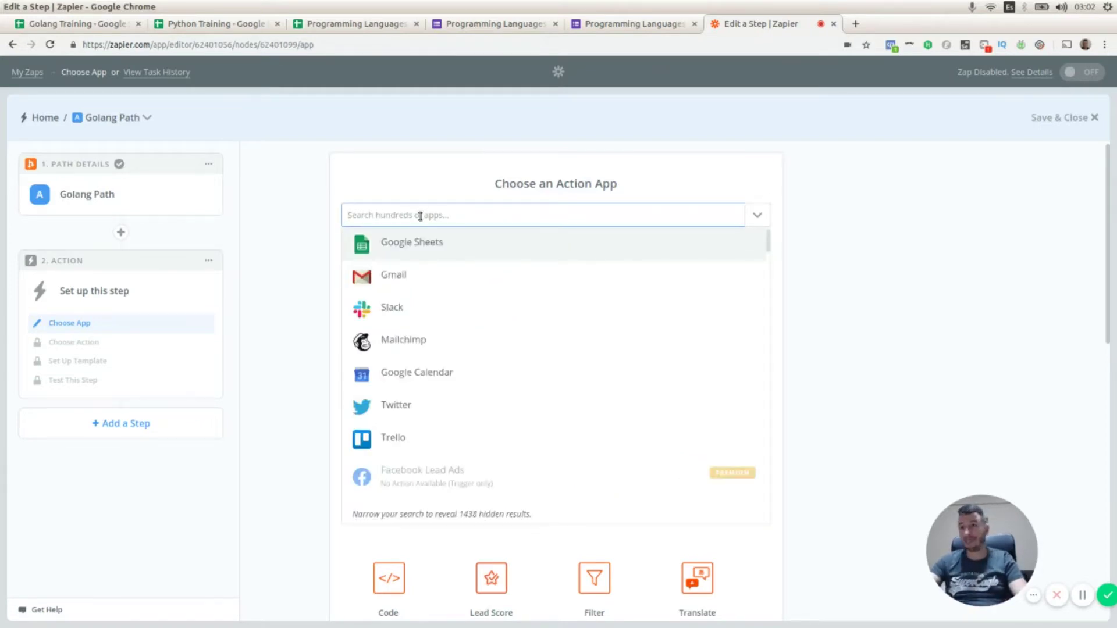
{"action": "left_click", "coordinate": [431, 247]}
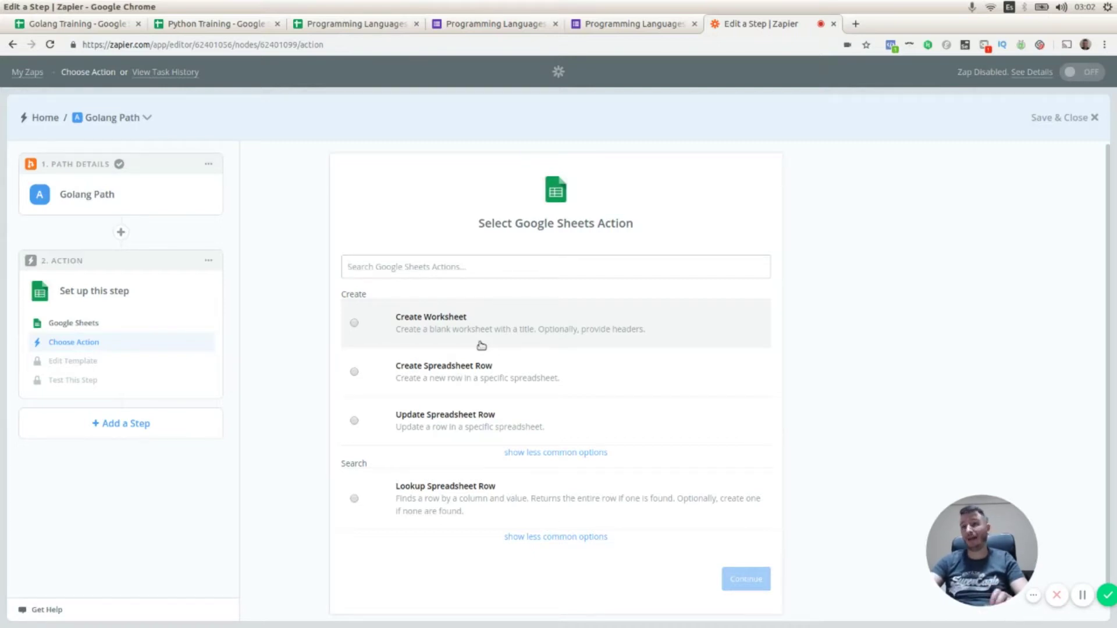
{"action": "left_click", "coordinate": [441, 374]}
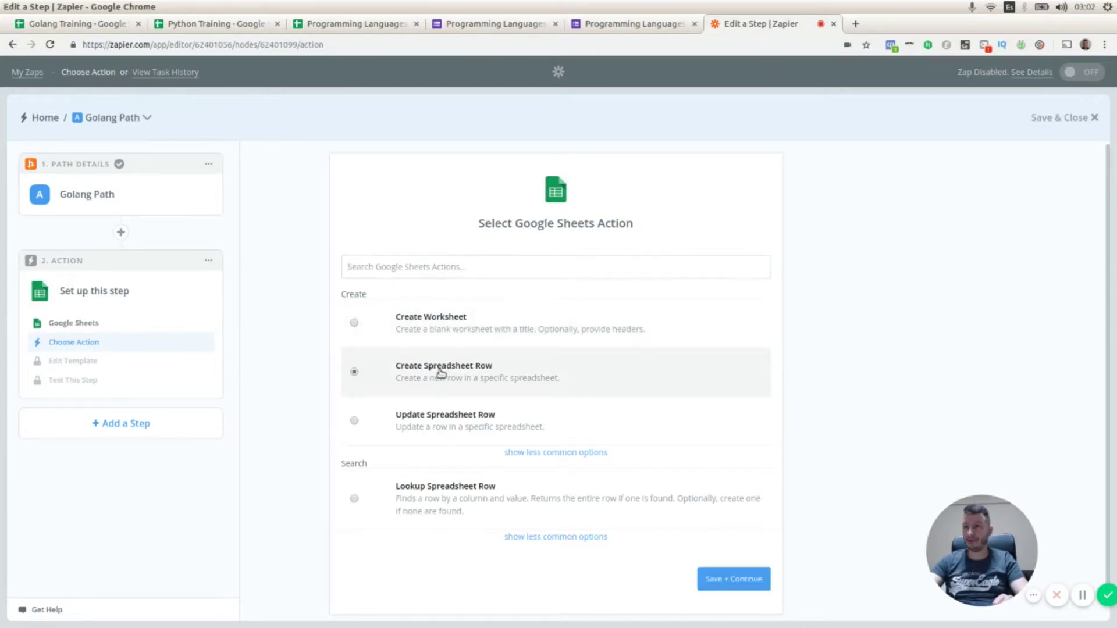
{"action": "left_click", "coordinate": [737, 579]}
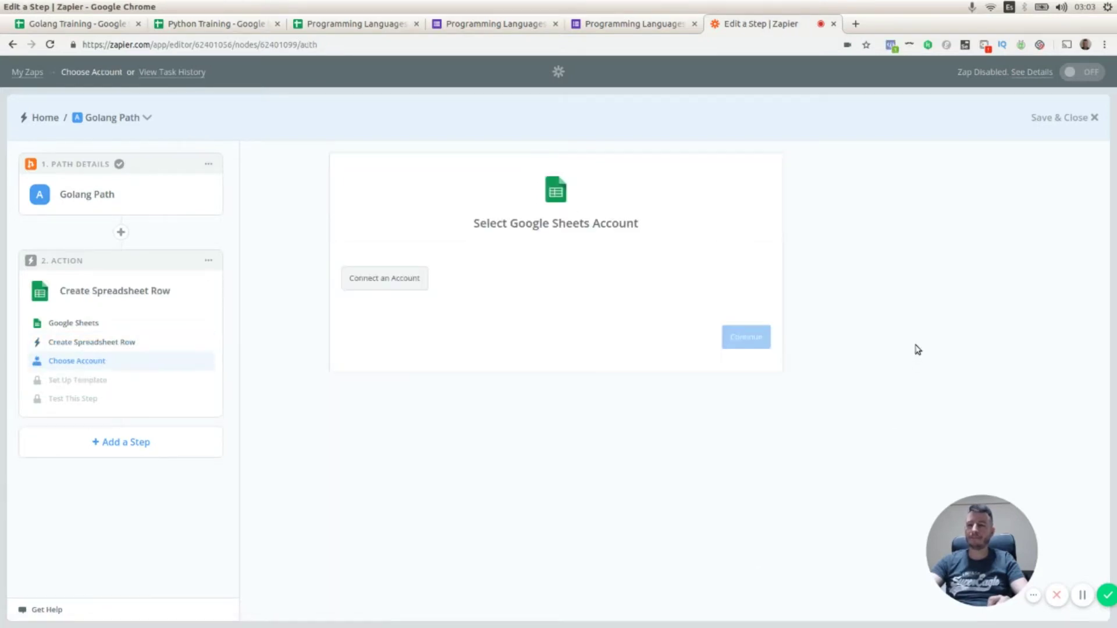
- Connect a Google Sheets account by allowing Zapier access, and test it
{"action": "left_click", "coordinate": [385, 278]}
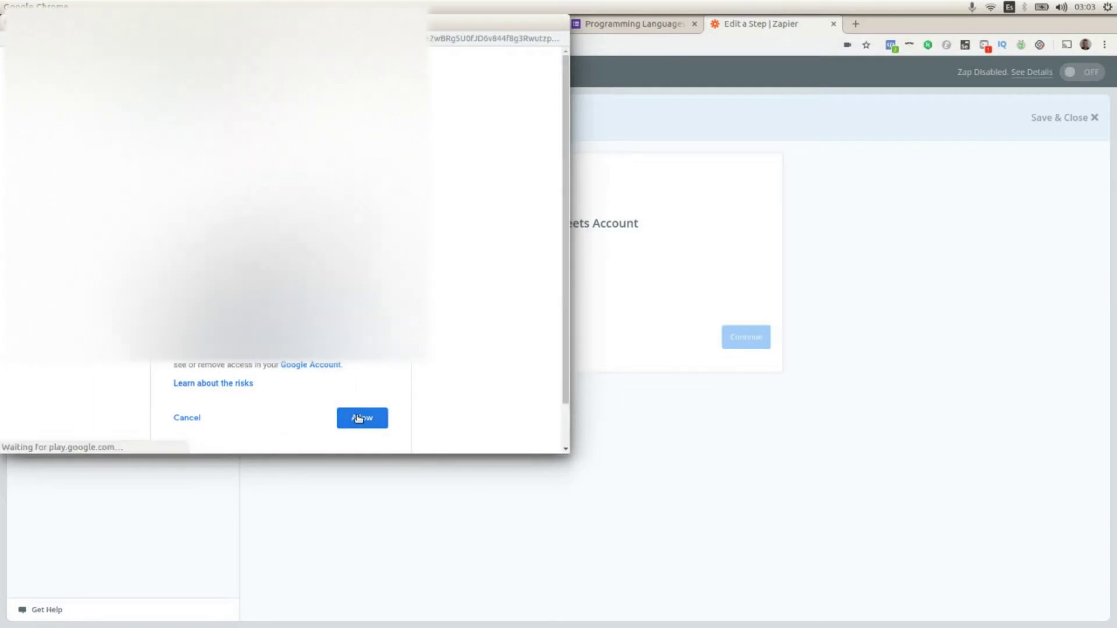
{"action": "left_click", "coordinate": [359, 419]}
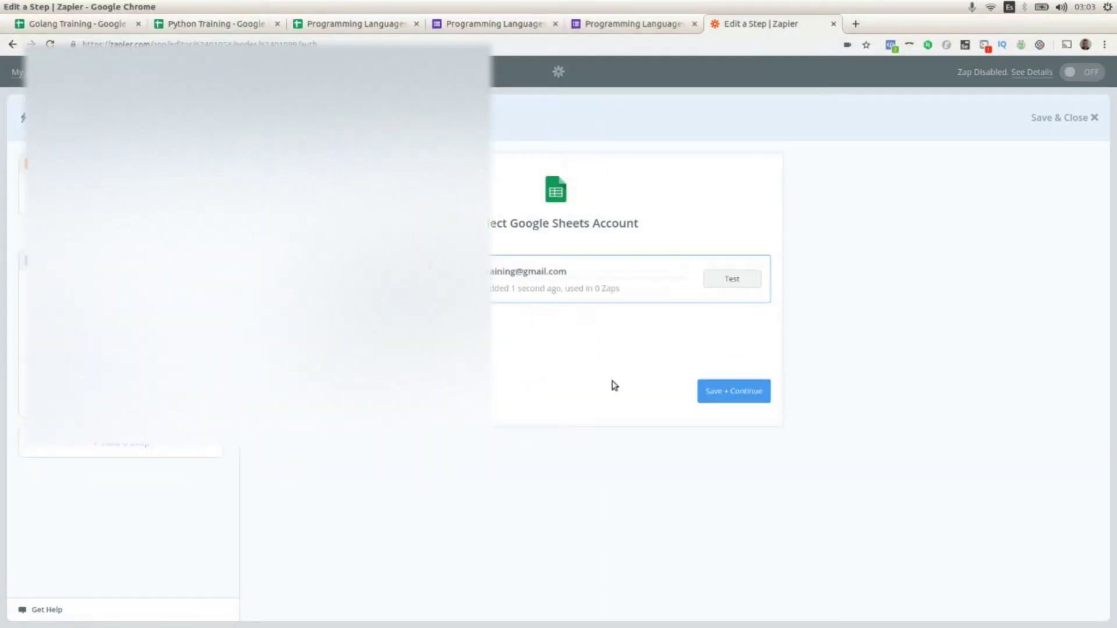
{"action": "left_click", "coordinate": [731, 288]}
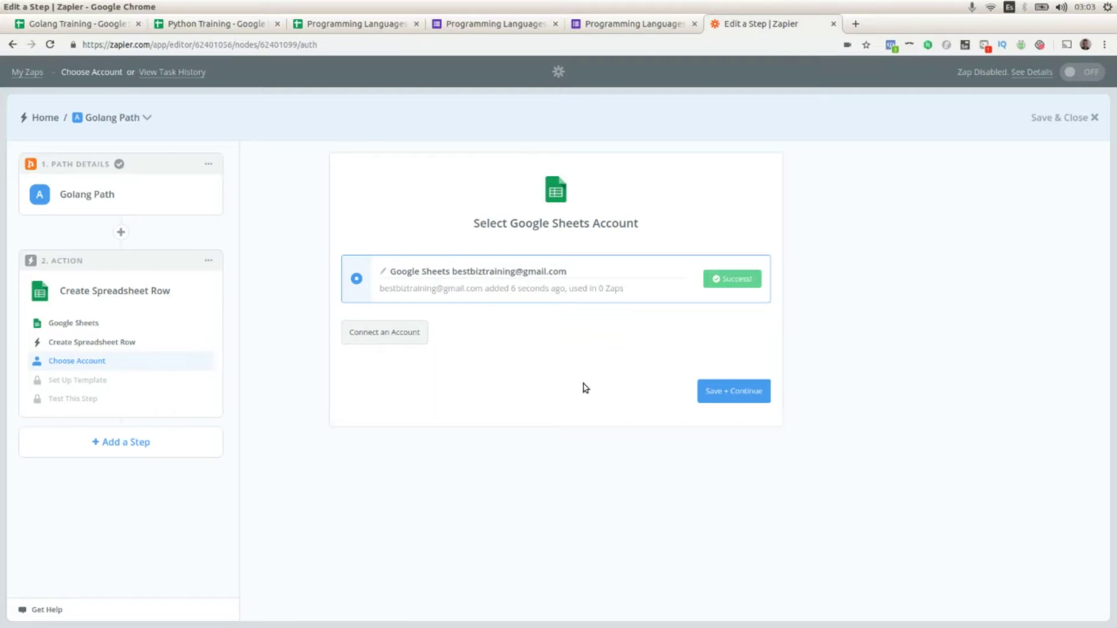
{"action": "left_click", "coordinate": [741, 398]}
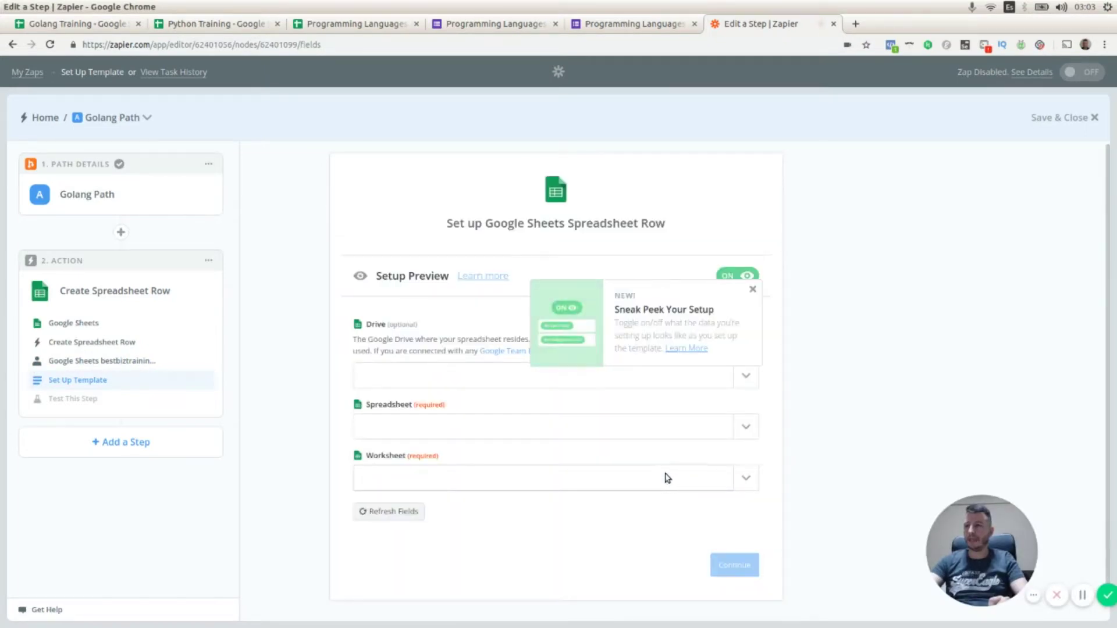
- Target Sheet1 of the Golang Training spreadsheet on My Google Drive
{"action": "left_click", "coordinate": [753, 290]}
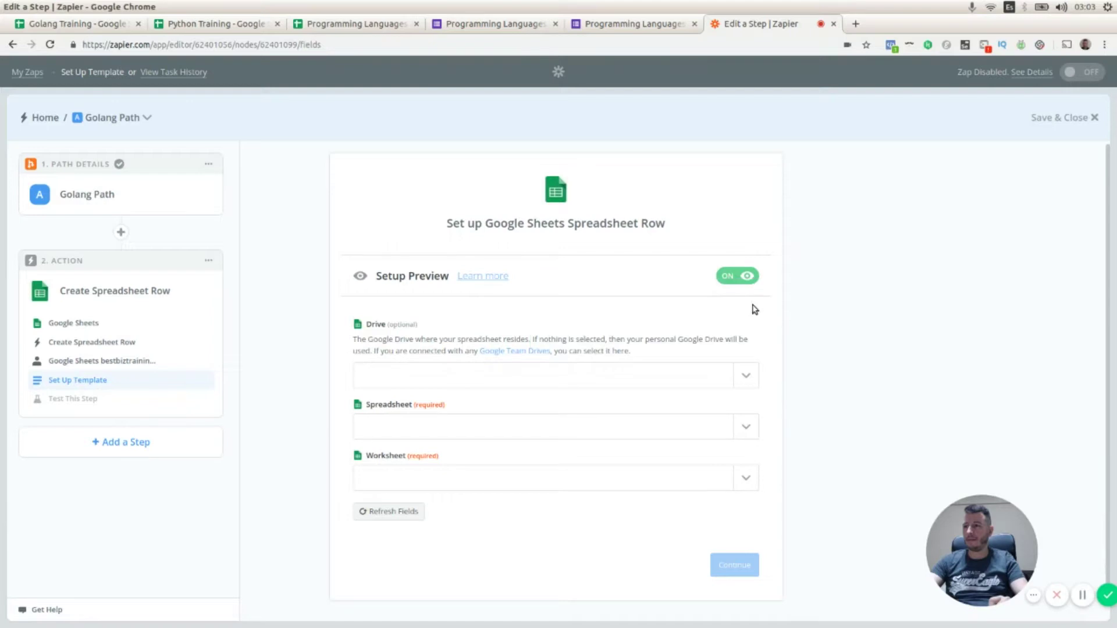
{"action": "scroll", "coordinate": [553, 343], "scroll_direction": "down", "scroll_amount": 1}
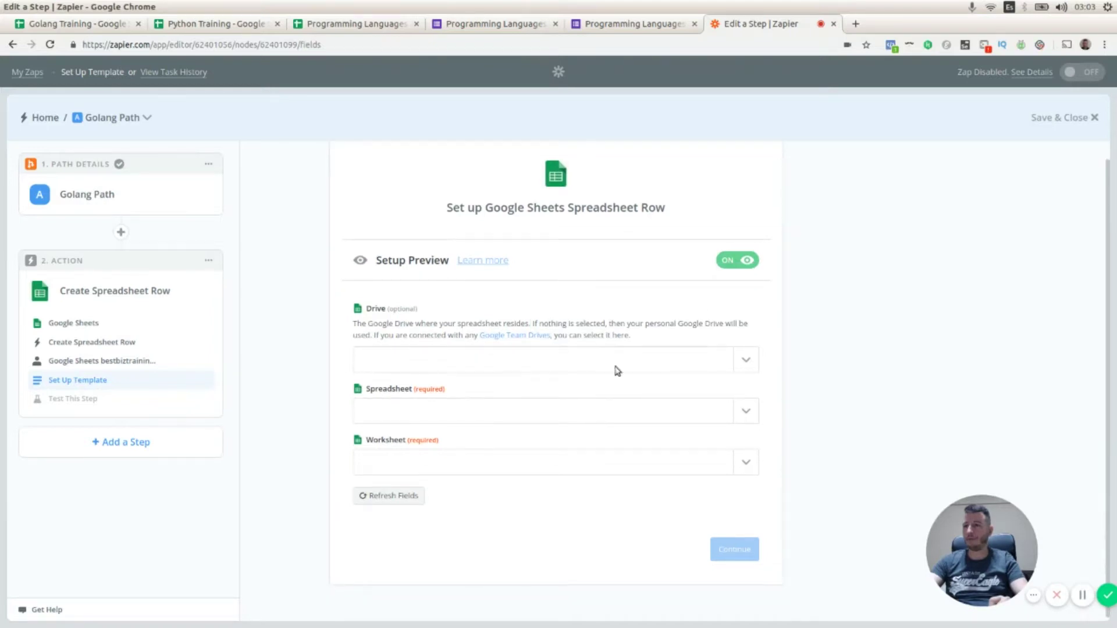
{"action": "left_click", "coordinate": [748, 361]}
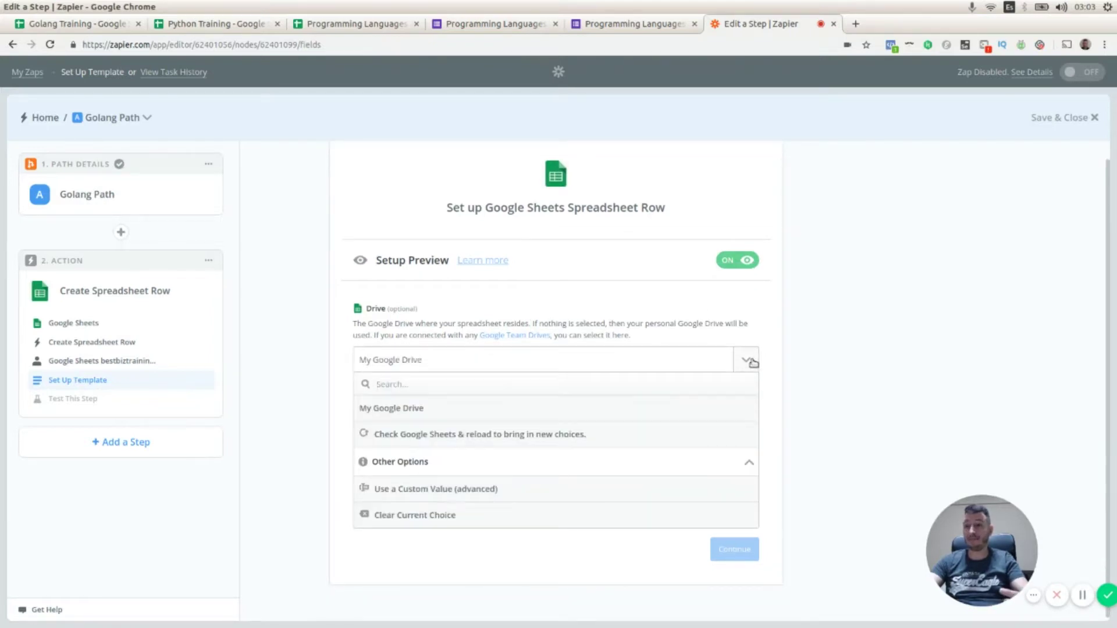
{"action": "left_click", "coordinate": [413, 410]}
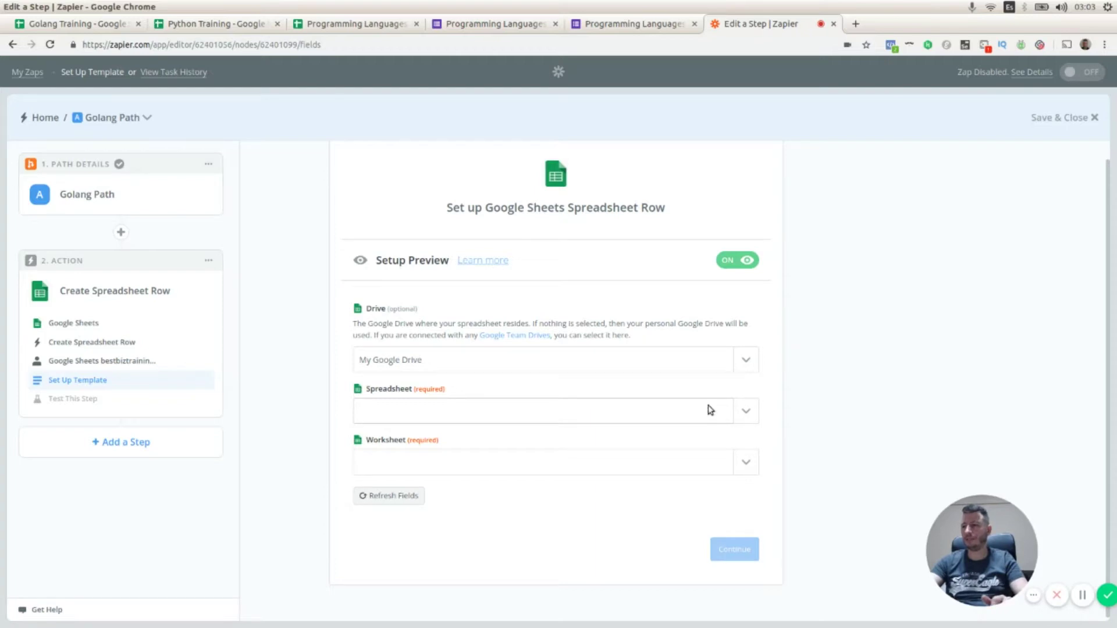
{"action": "left_click", "coordinate": [747, 411]}
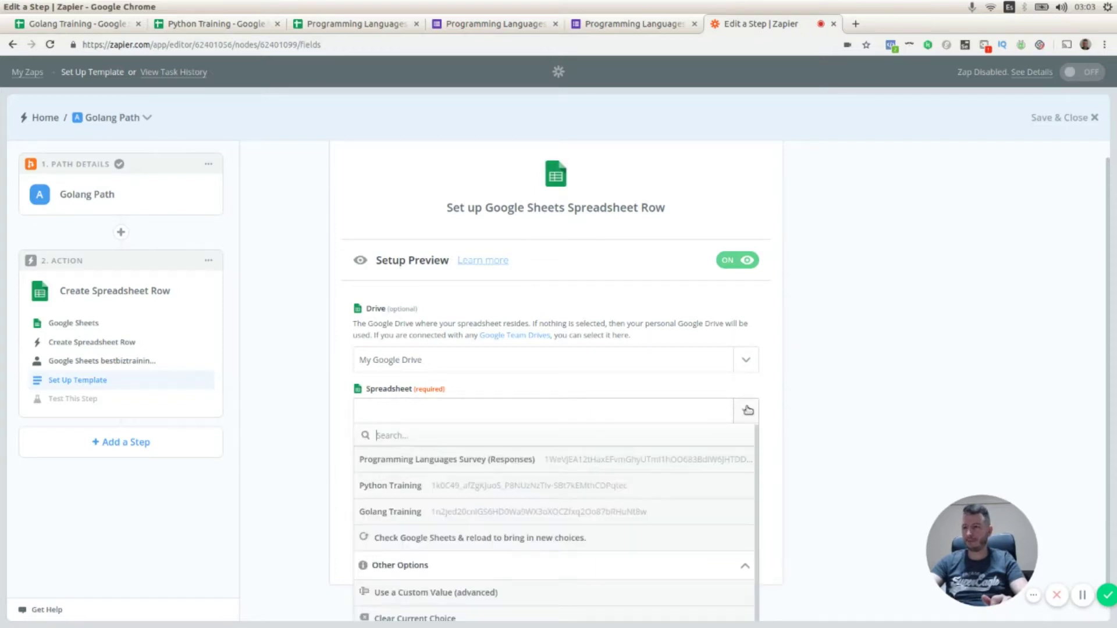
{"action": "left_click", "coordinate": [414, 511]}
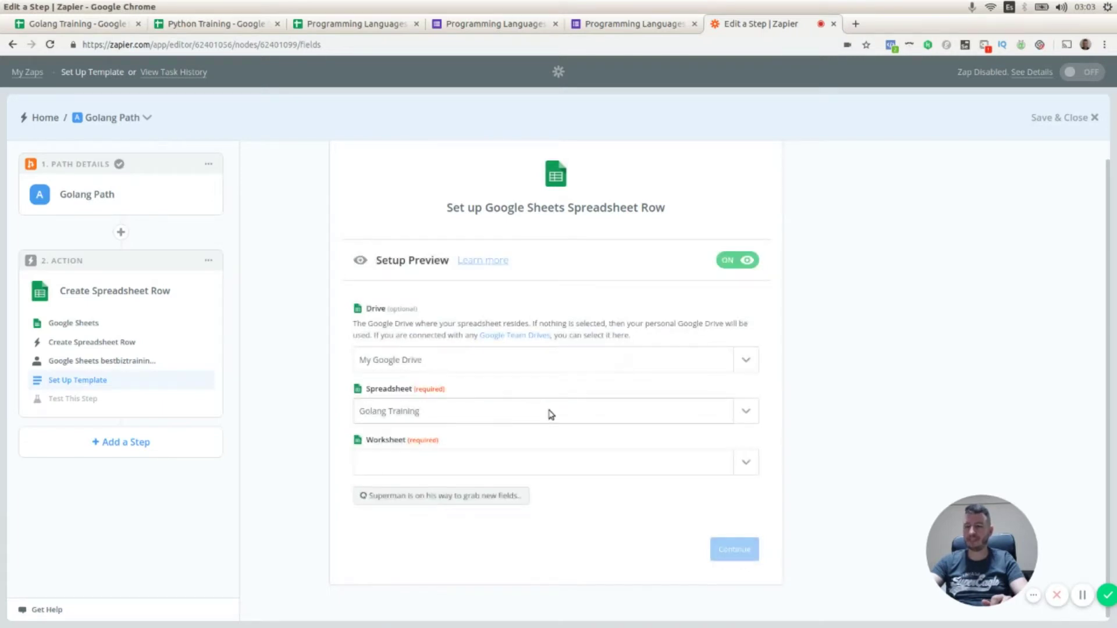
{"action": "left_click", "coordinate": [748, 464]}
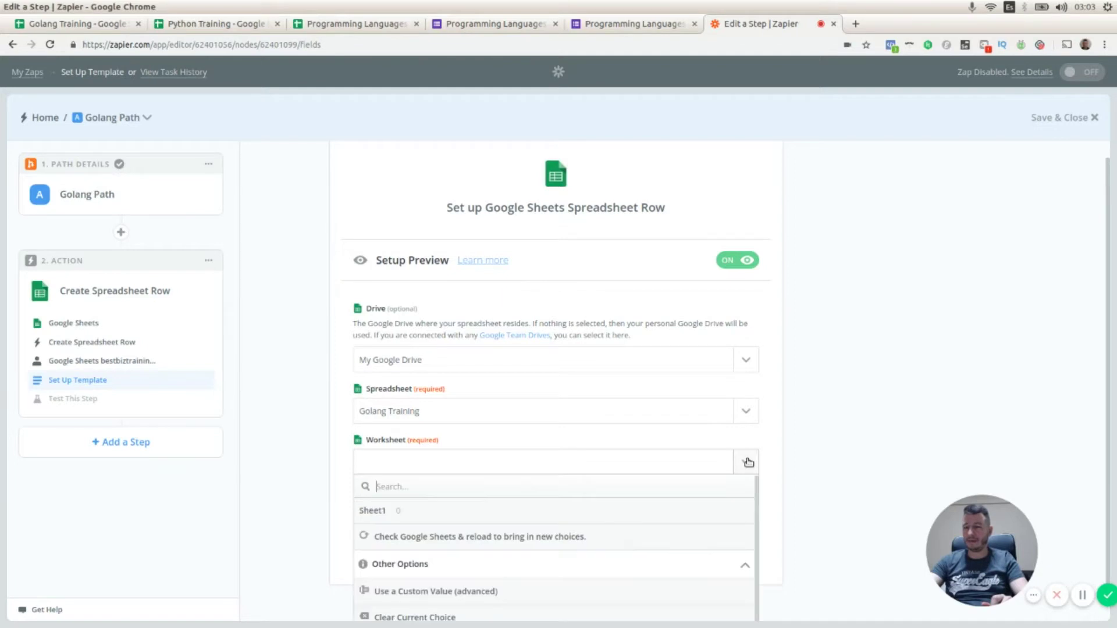
{"action": "left_click", "coordinate": [370, 515]}
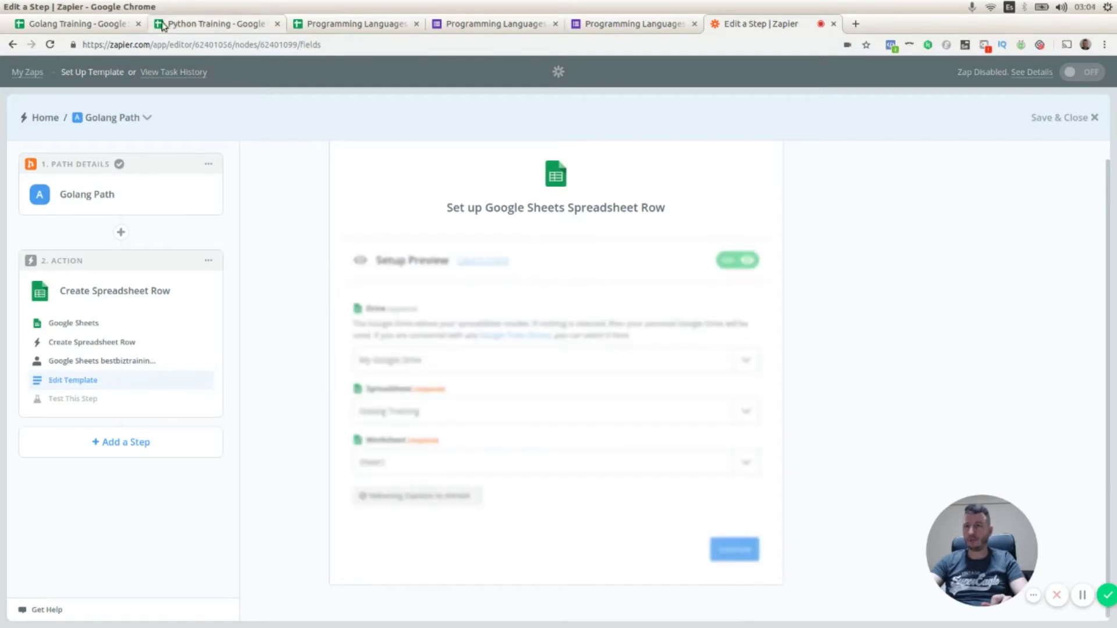
- Map the form's emailaddress field into the Student column
{"action": "left_click", "coordinate": [92, 26]}
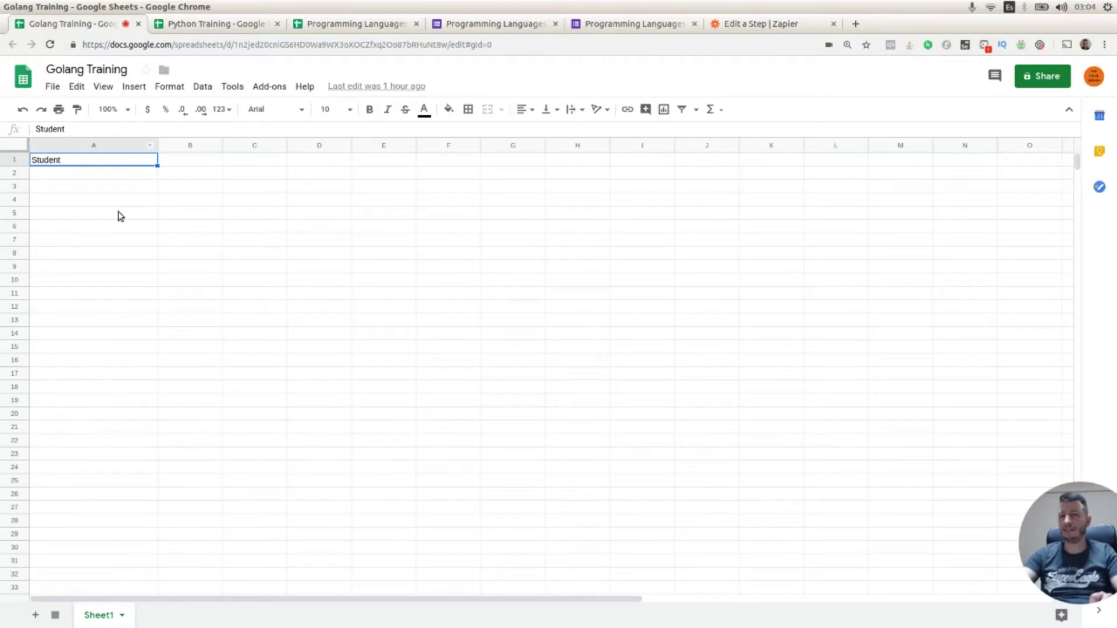
{"action": "left_click", "coordinate": [730, 25]}
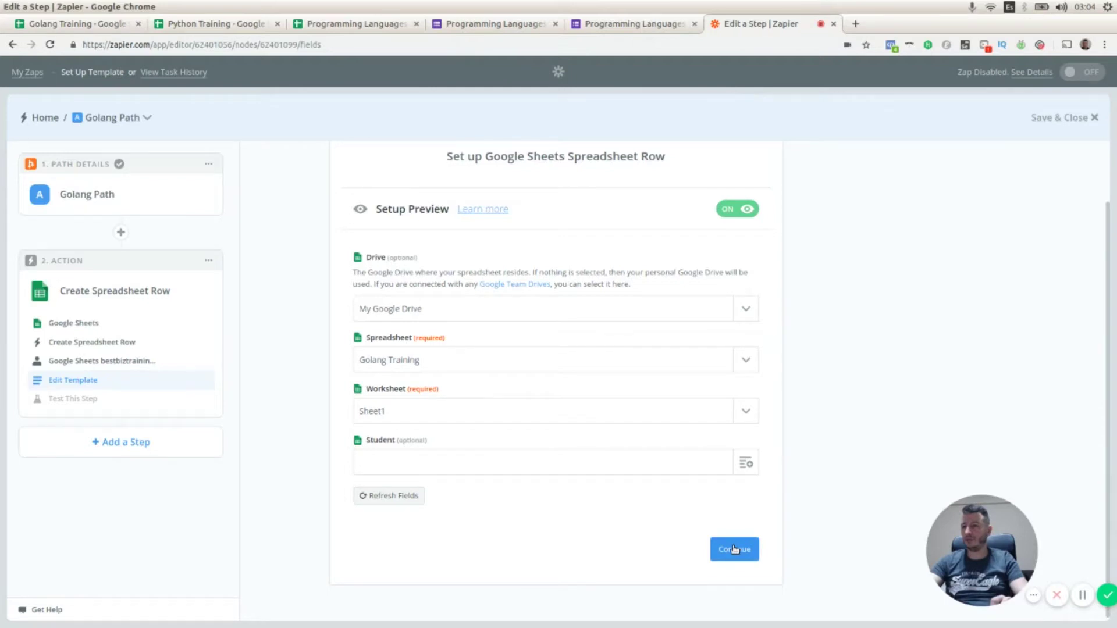
{"action": "left_click", "coordinate": [746, 464]}
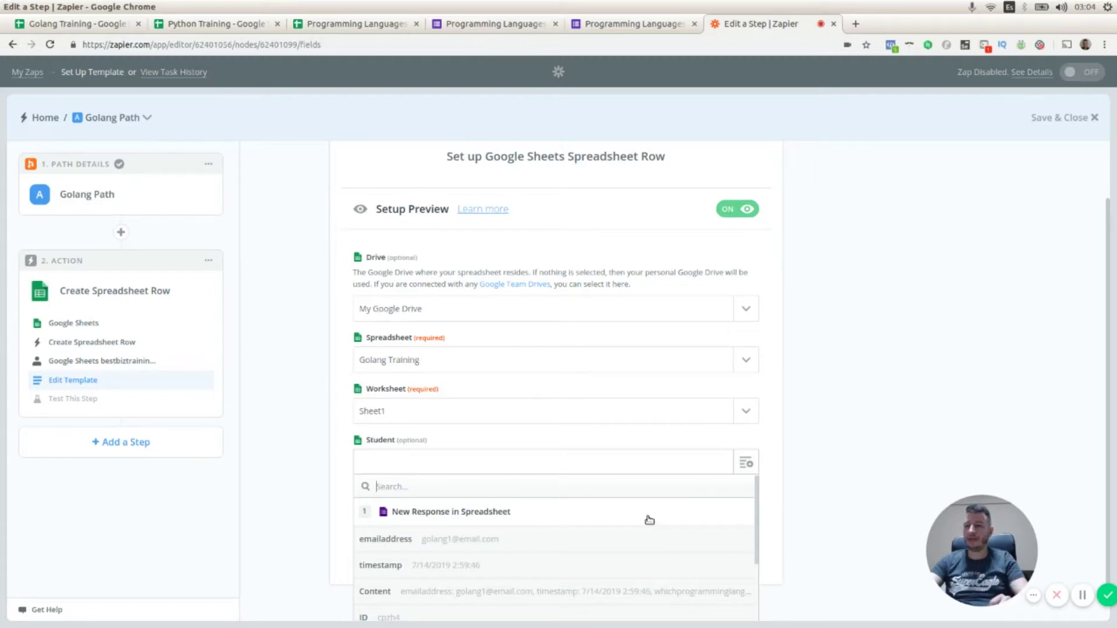
{"action": "left_click", "coordinate": [454, 545]}
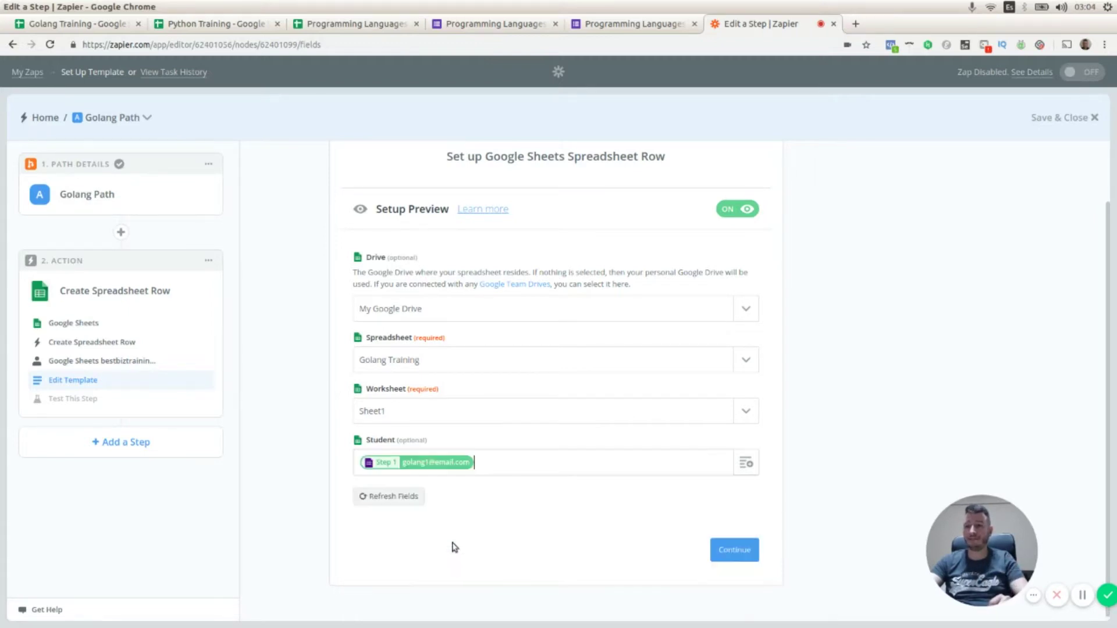
{"action": "left_click", "coordinate": [734, 550]}
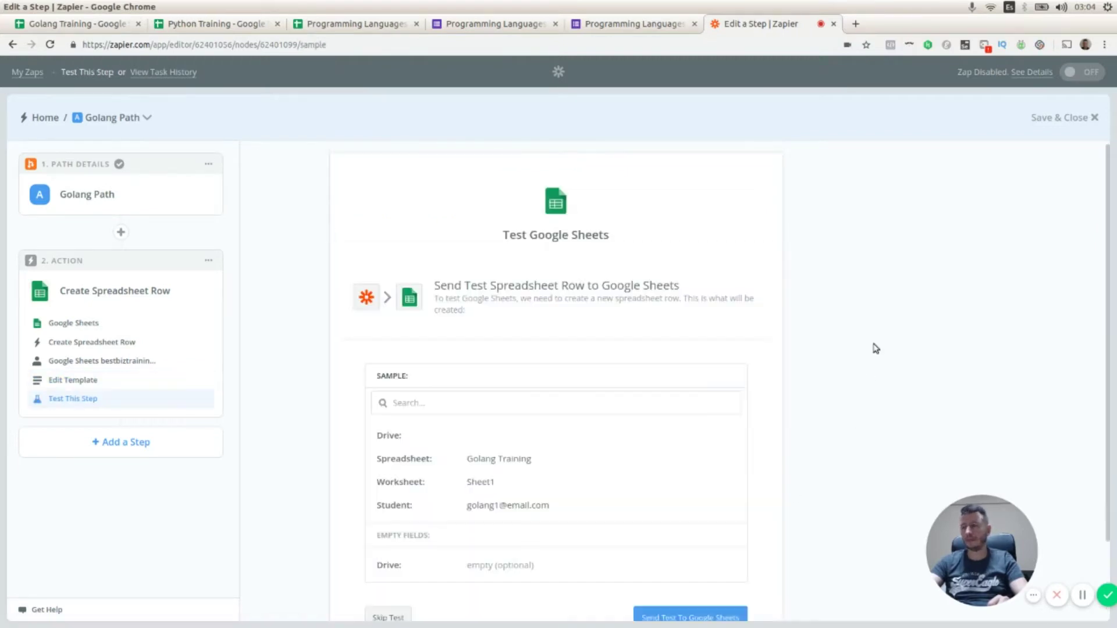
- Send a test row to the Golang Training sheet, confirm it arrived, and proceed to the next path
{"action": "scroll", "coordinate": [873, 346], "scroll_direction": "down", "scroll_amount": 2}
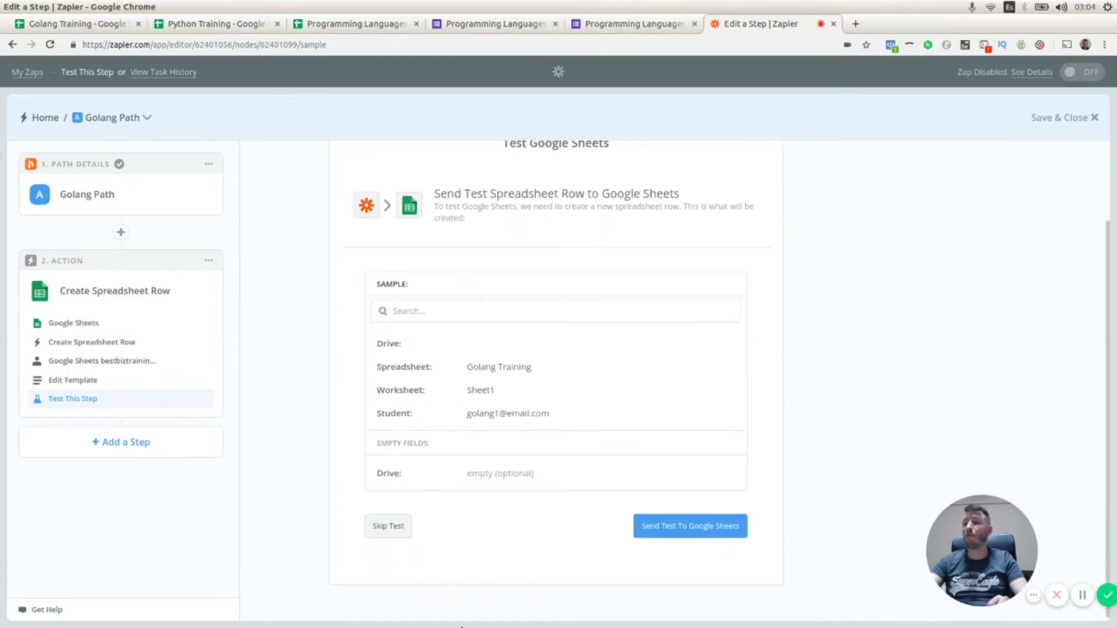
{"action": "left_click", "coordinate": [87, 23]}
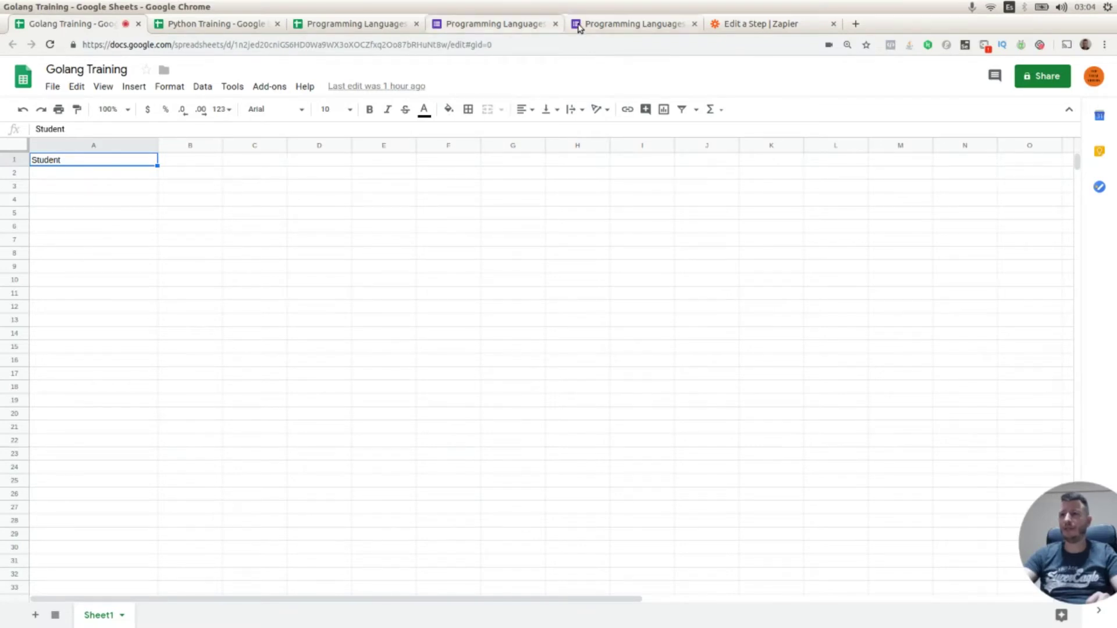
{"action": "left_click", "coordinate": [736, 23]}
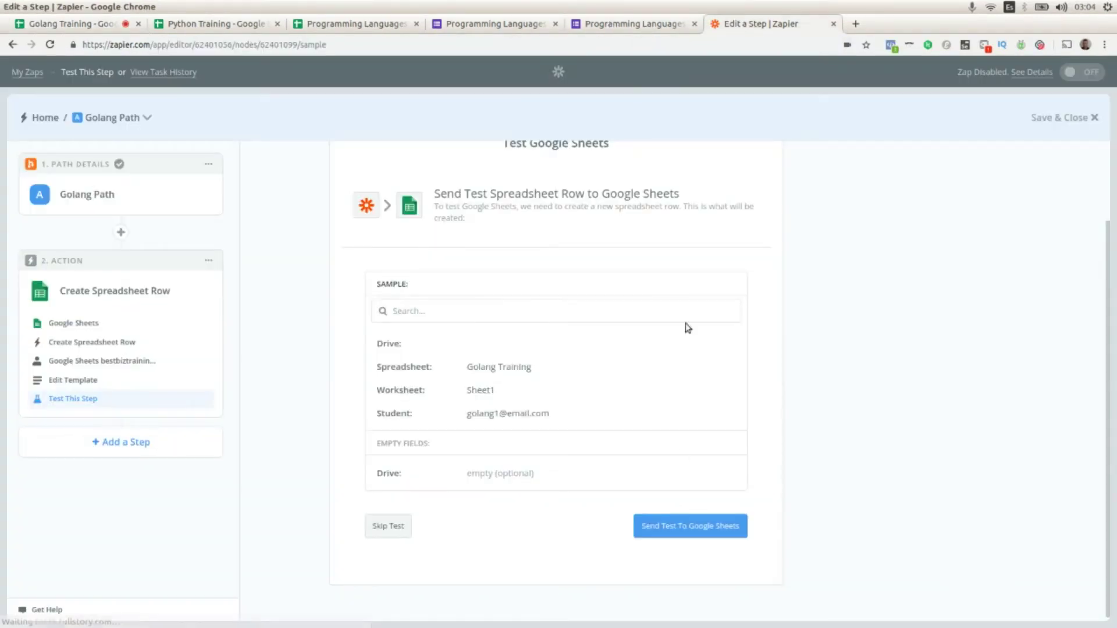
{"action": "left_click", "coordinate": [687, 528]}
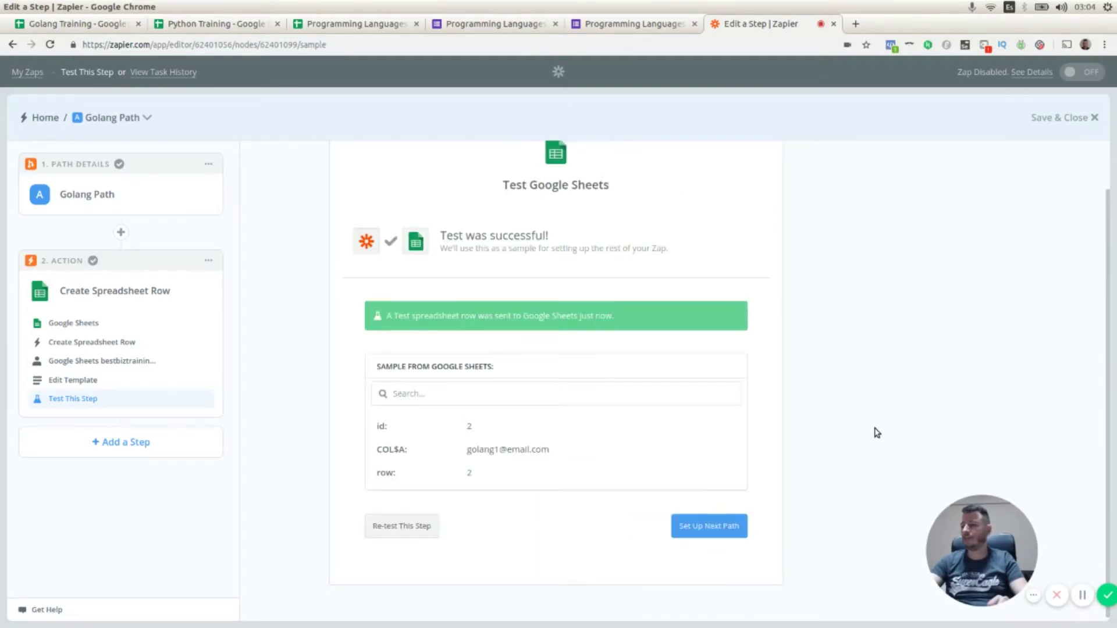
{"action": "left_click", "coordinate": [111, 24]}
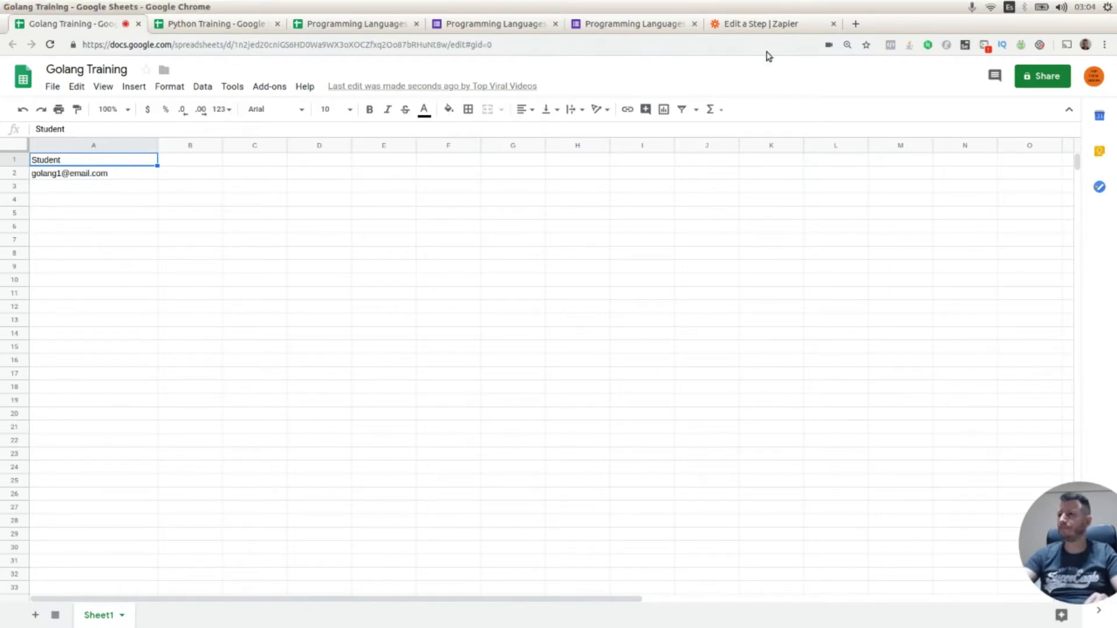
{"action": "left_click", "coordinate": [747, 26]}
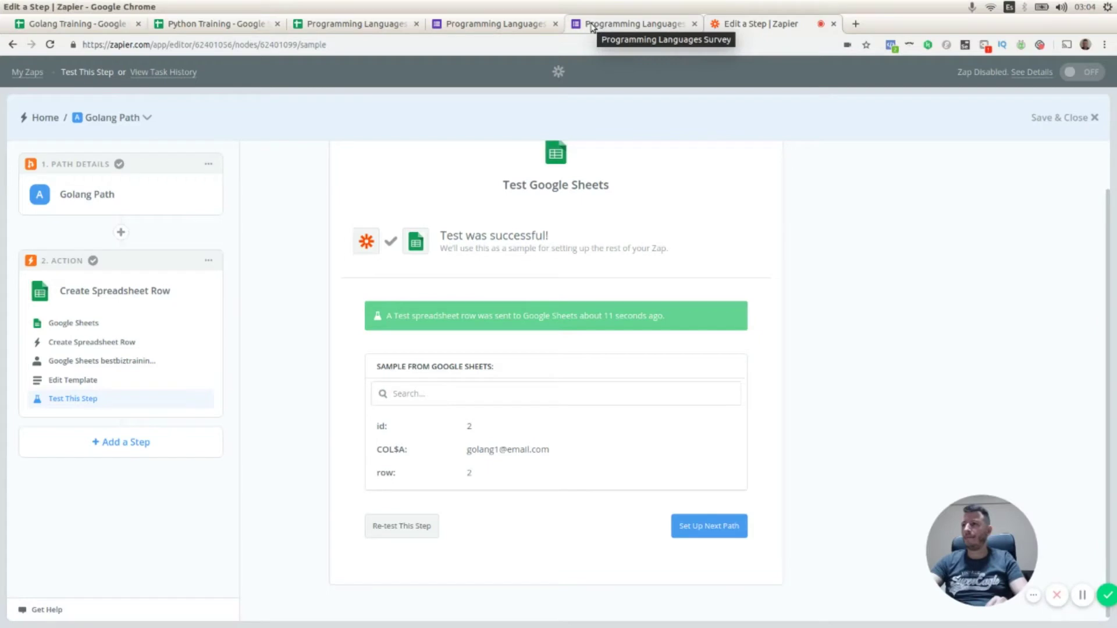
{"action": "left_click", "coordinate": [1052, 120]}
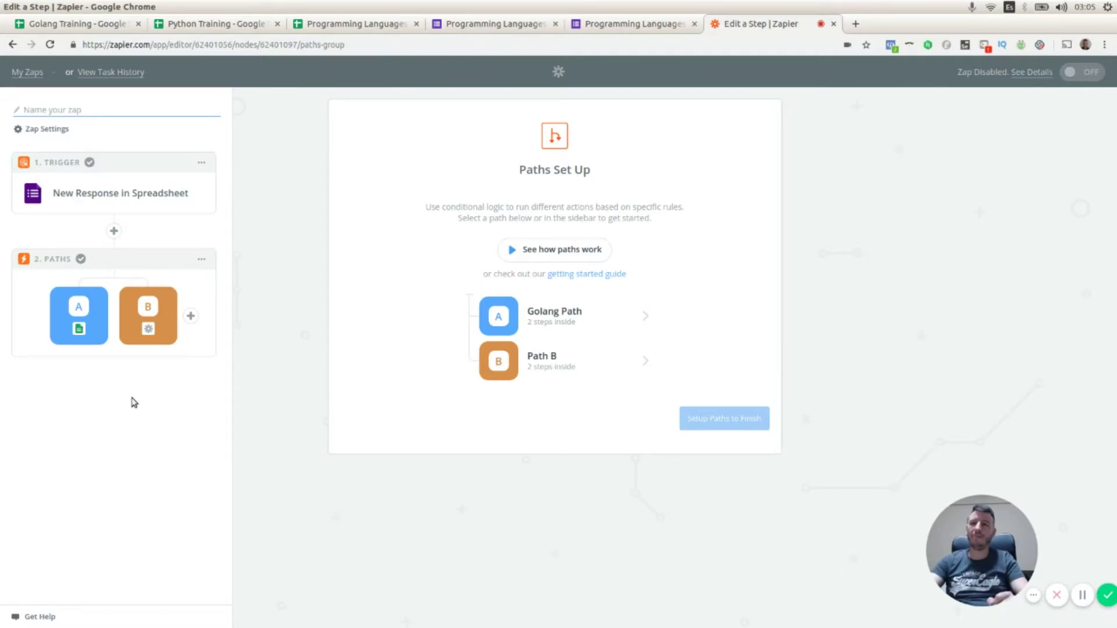
- Rename Path B to 'Python Path' and continue to its rules
{"action": "left_click", "coordinate": [144, 307]}
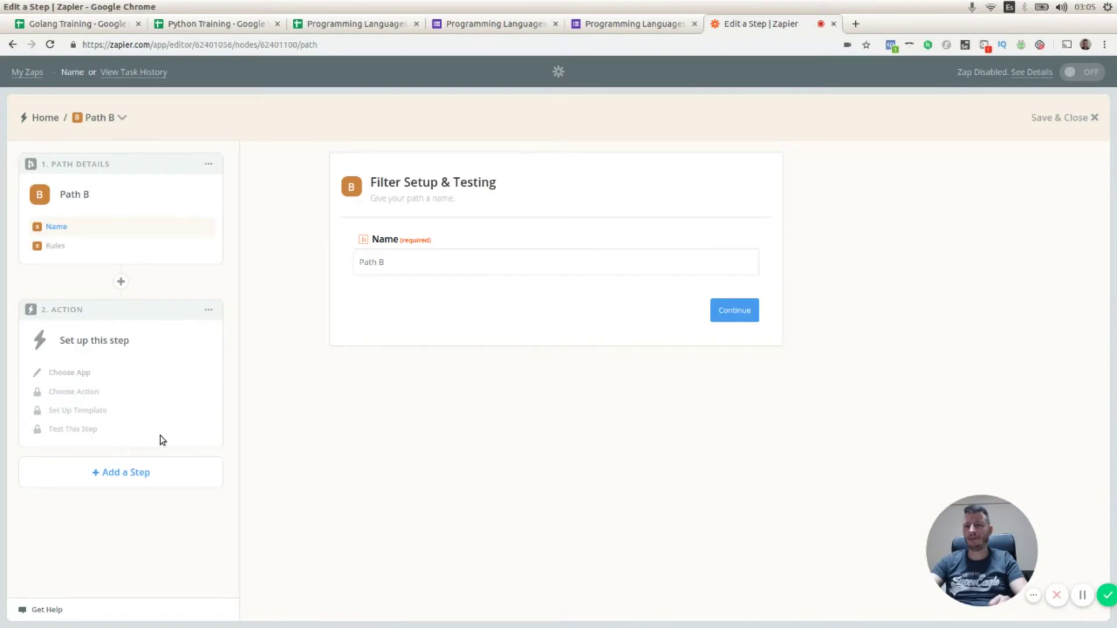
{"action": "triple_click", "coordinate": [409, 265]}
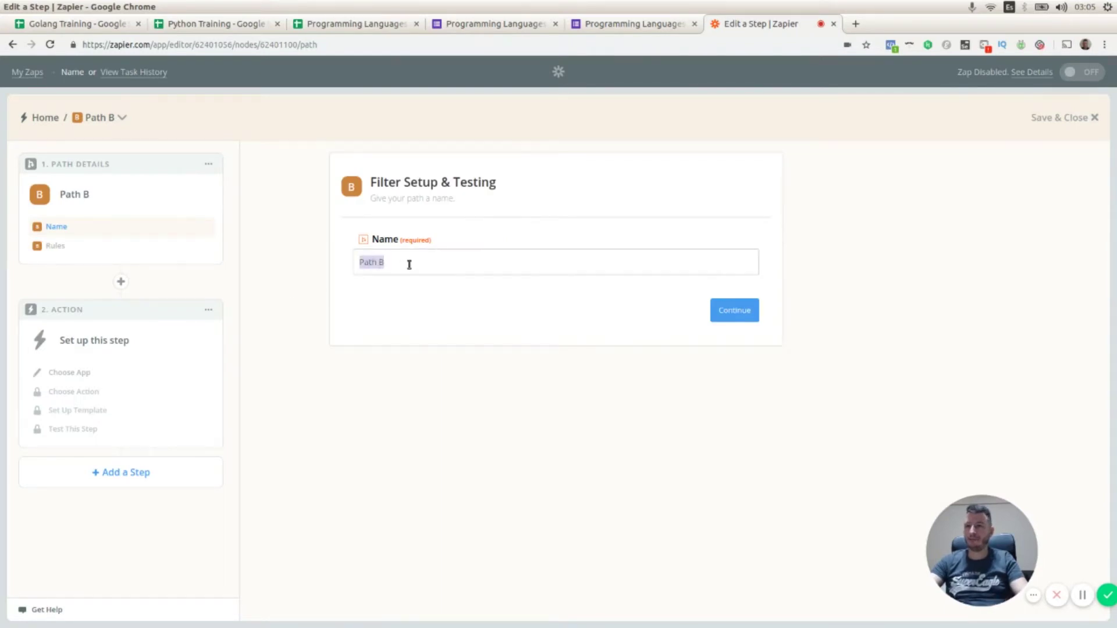
{"action": "type", "text": "Python"}
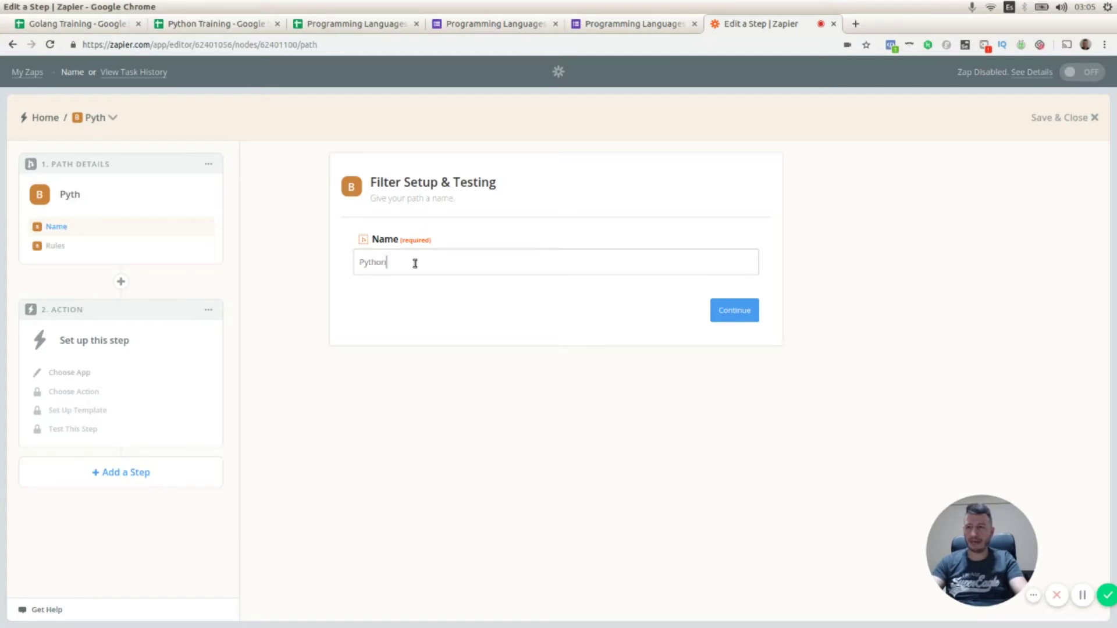
{"action": "type", "text": " Path"}
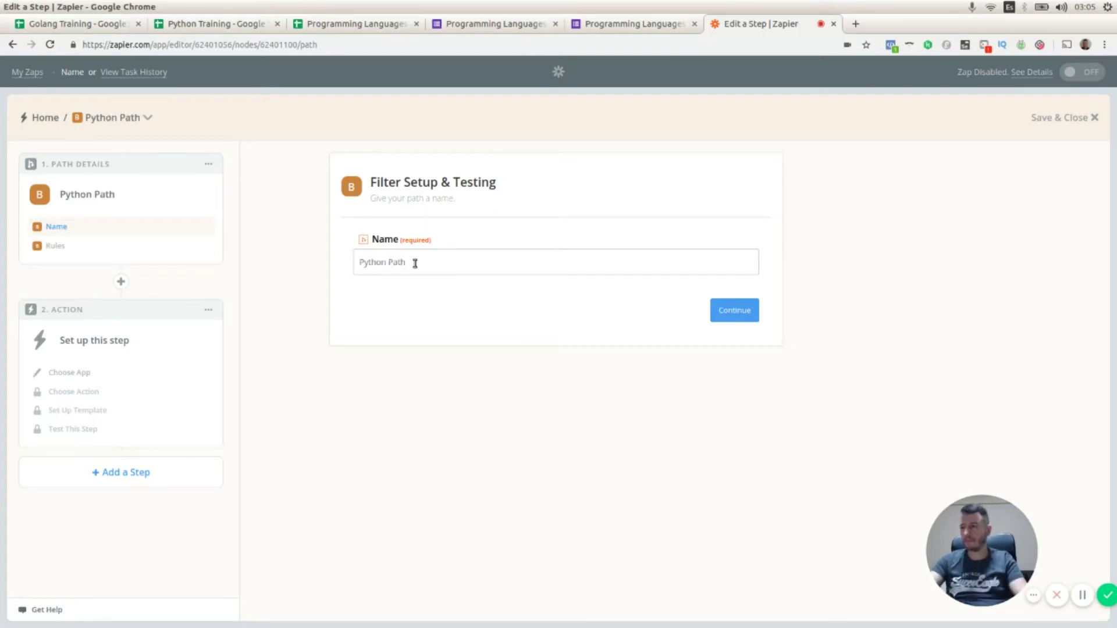
{"action": "left_click", "coordinate": [725, 319]}
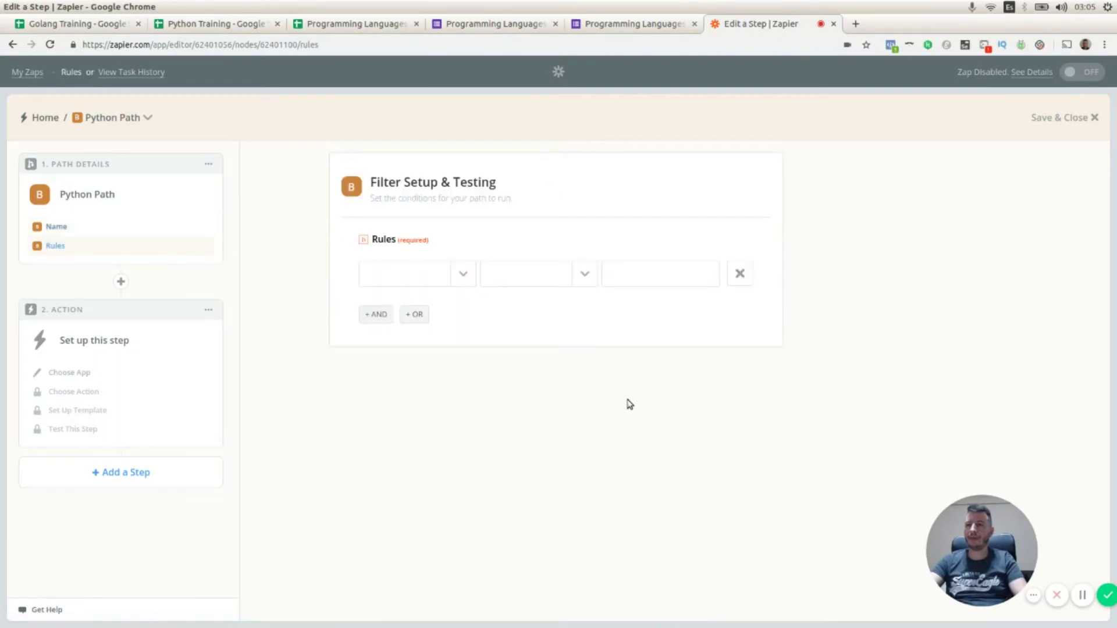
- Set the rule so the programming language answer Exactly matches 'Python', checking the form's option wording
{"action": "left_click", "coordinate": [465, 276]}
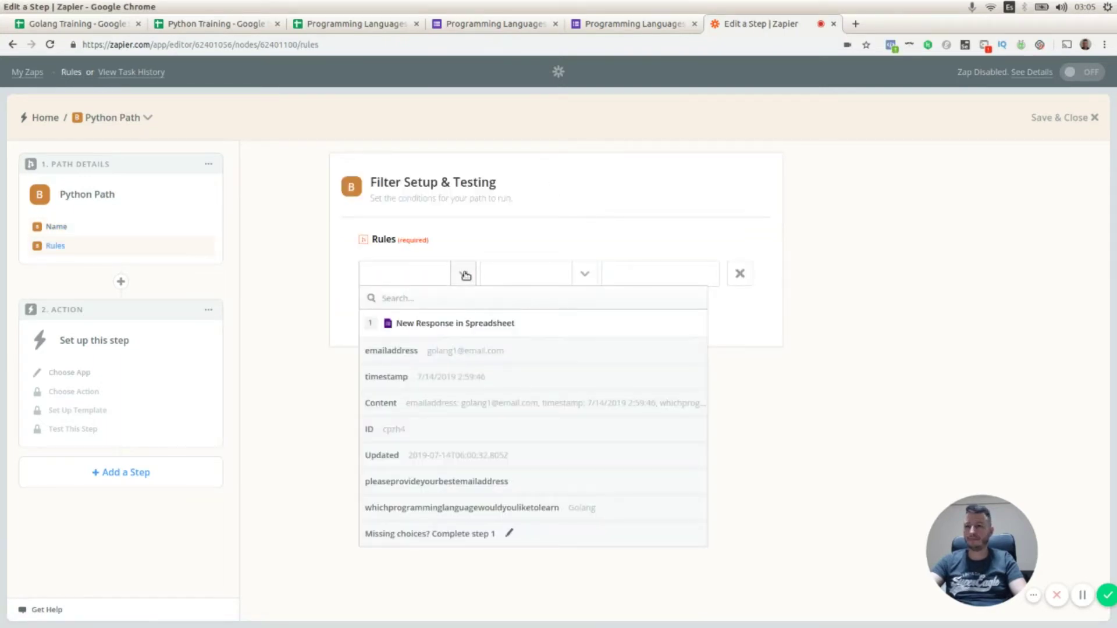
{"action": "left_click", "coordinate": [412, 510]}
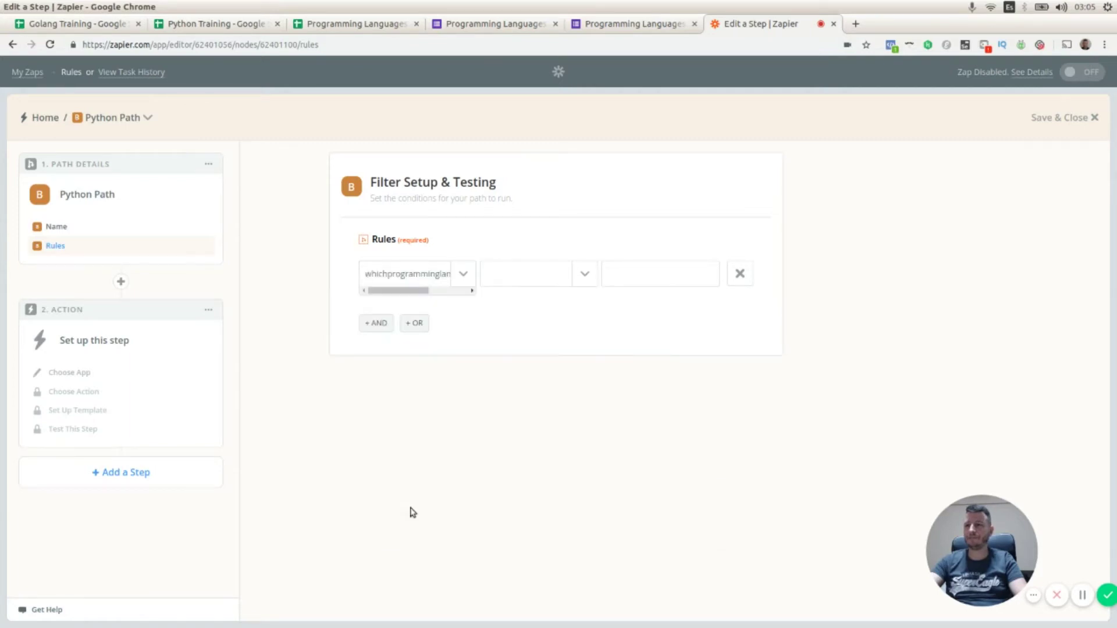
{"action": "left_click", "coordinate": [587, 278]}
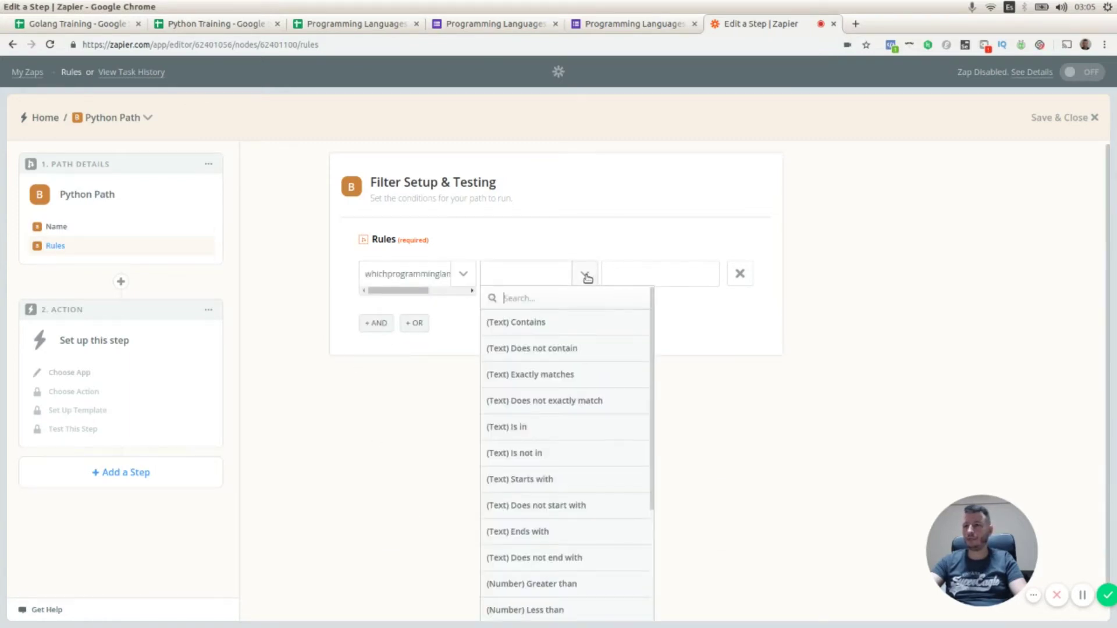
{"action": "left_click", "coordinate": [529, 378]}
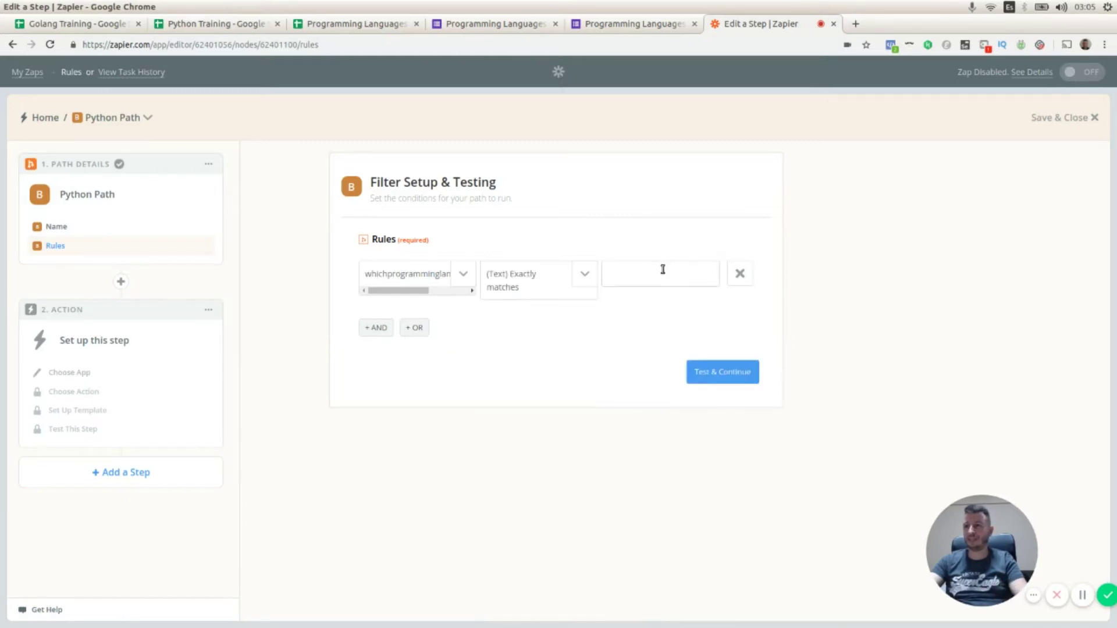
{"action": "type", "text": "Python"}
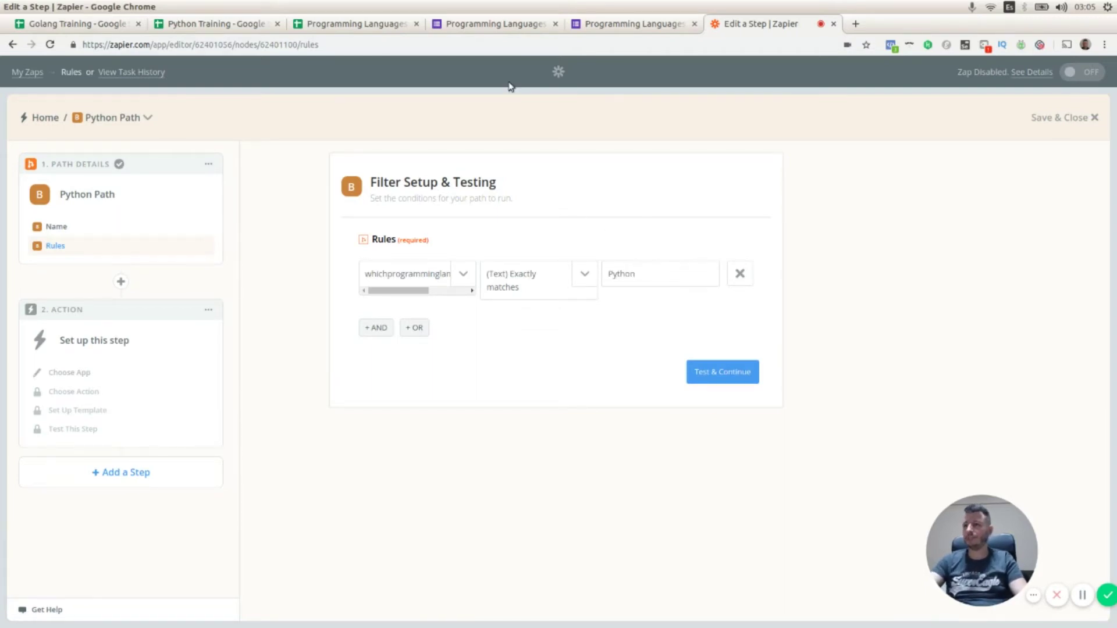
{"action": "left_click", "coordinate": [481, 24]}
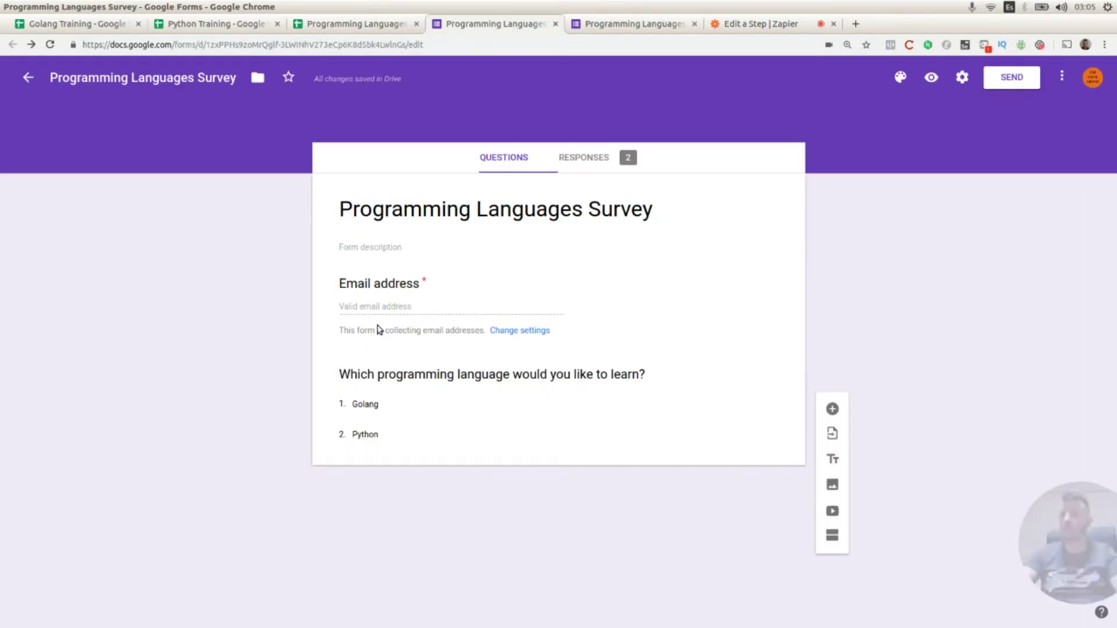
{"action": "left_click", "coordinate": [362, 438]}
{"action": "left_click", "coordinate": [365, 451]}
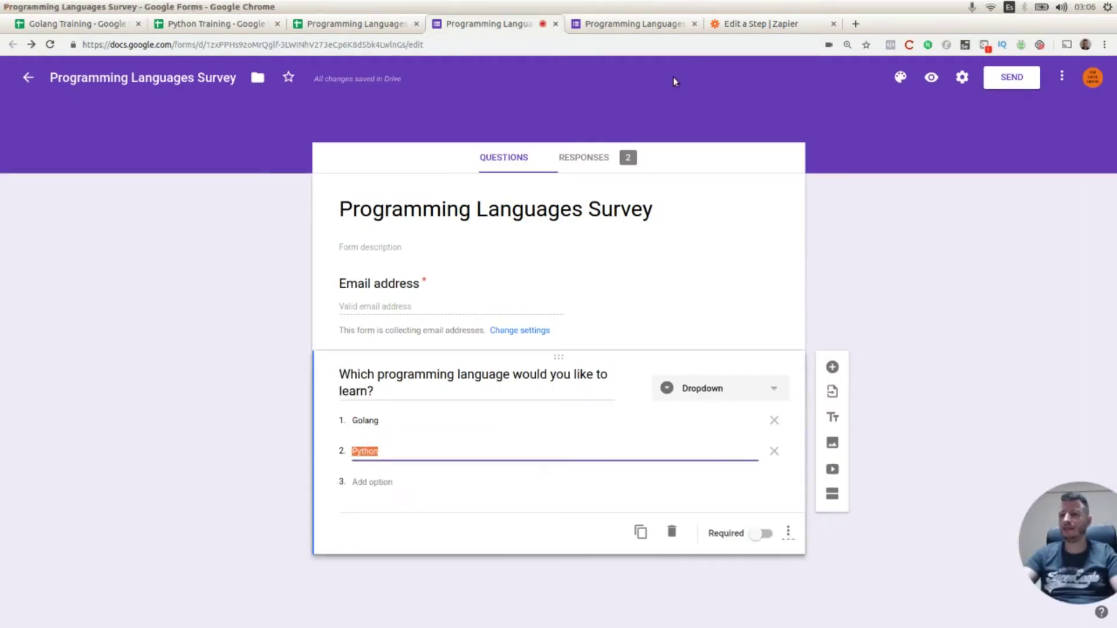
{"action": "left_click", "coordinate": [756, 23]}
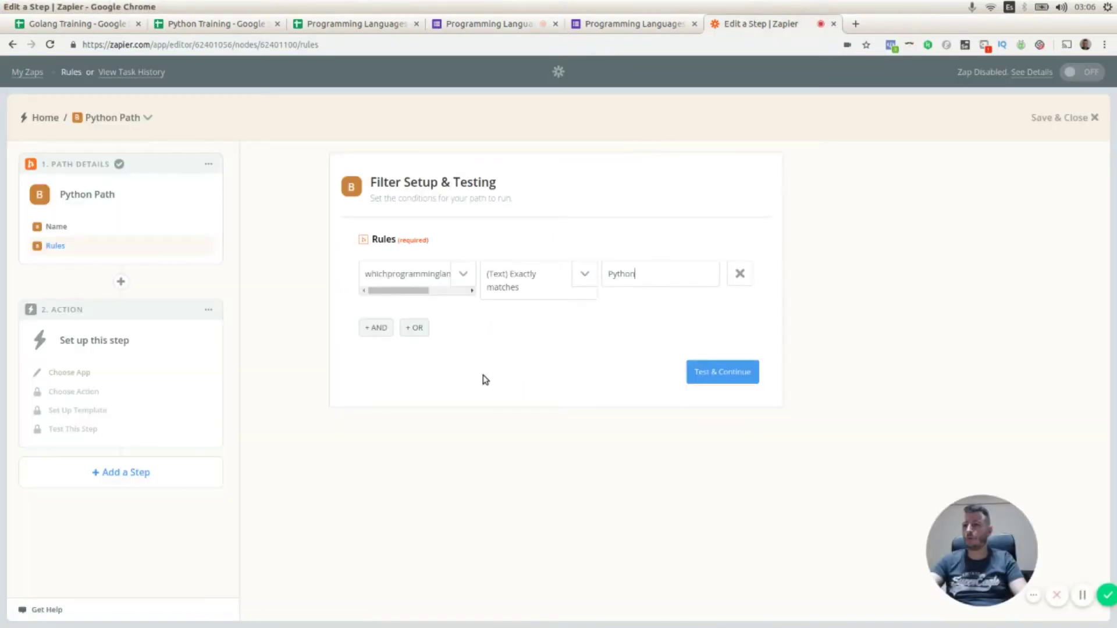
- Test the rule, seeing the Golang sample would not continue, and move past the filter test
{"action": "left_click", "coordinate": [726, 377]}
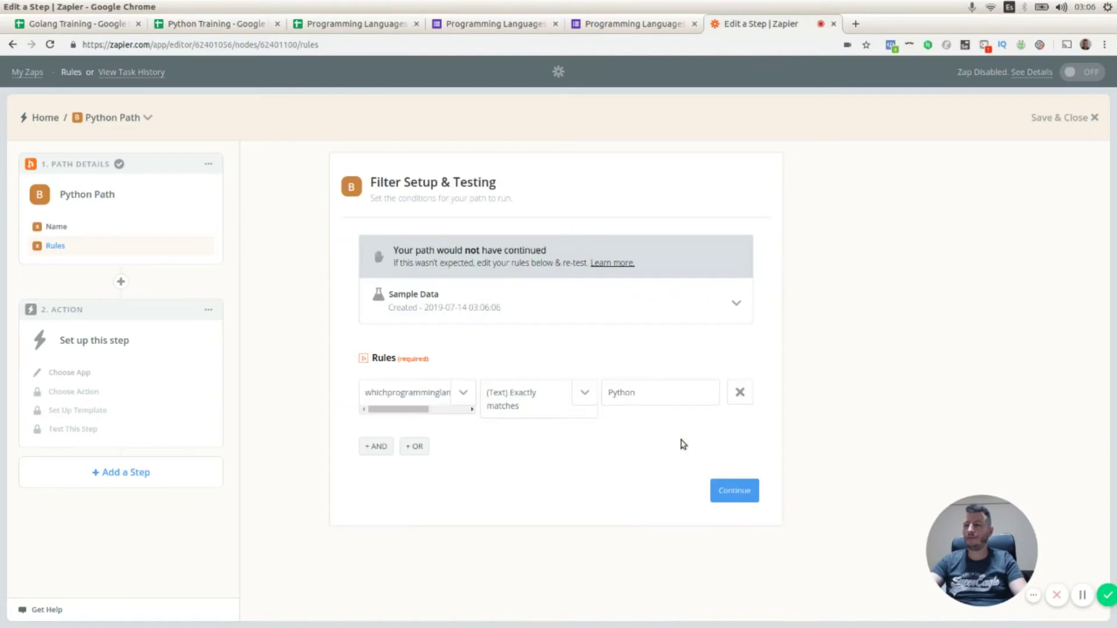
{"action": "left_click", "coordinate": [737, 305]}
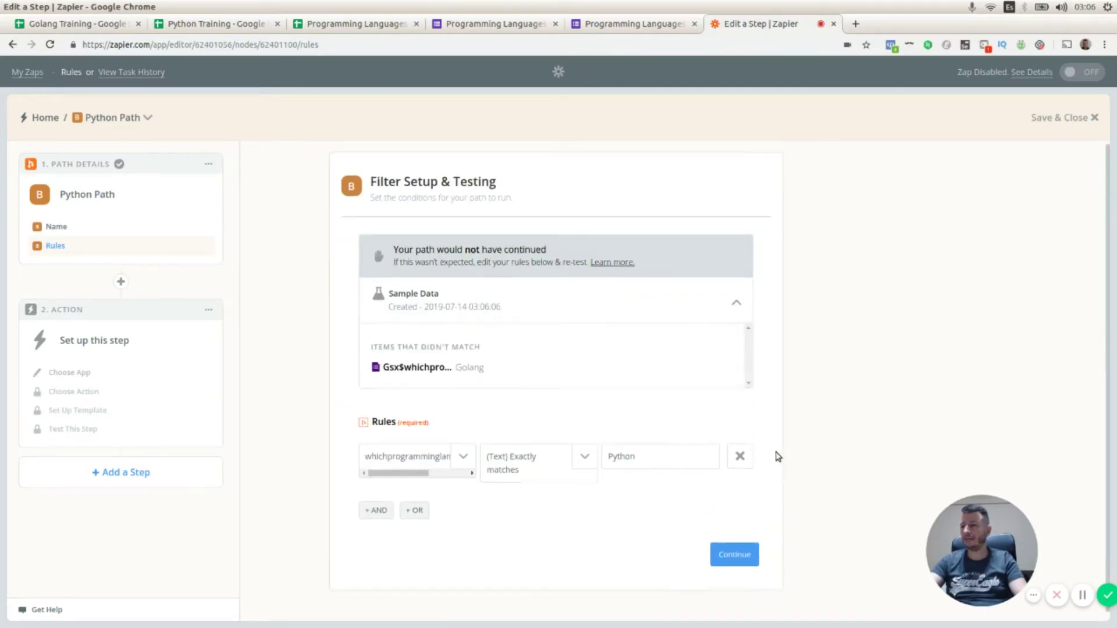
{"action": "left_click", "coordinate": [729, 550]}
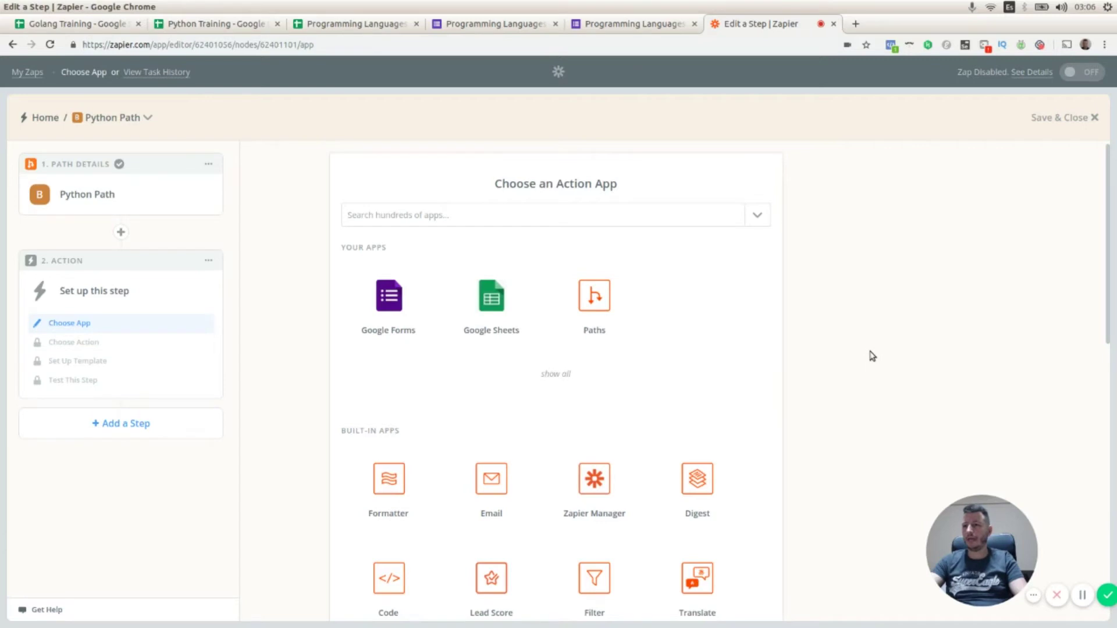
- Make the action Google Sheets Create Spreadsheet Row and test the connected Sheets account
{"action": "left_click", "coordinate": [491, 300]}
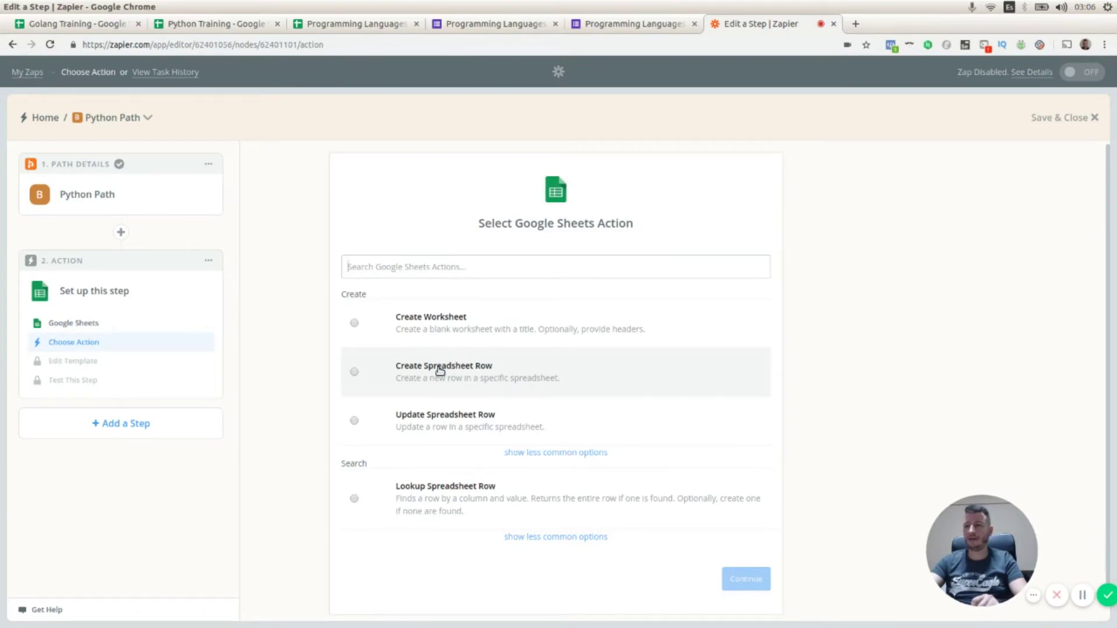
{"action": "left_click", "coordinate": [354, 373]}
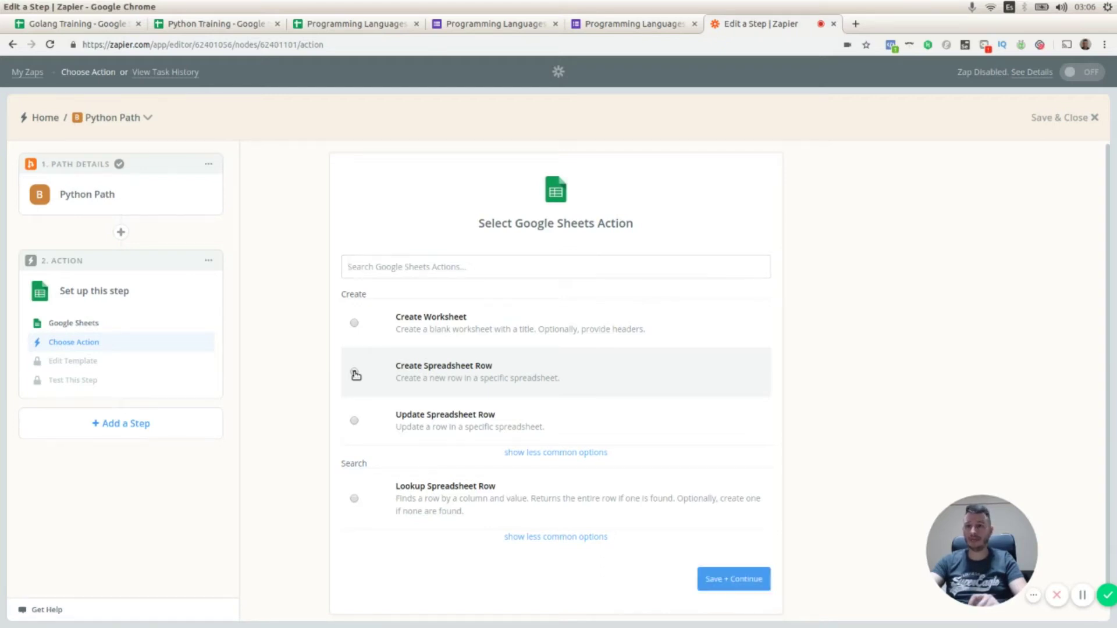
{"action": "left_click", "coordinate": [734, 579]}
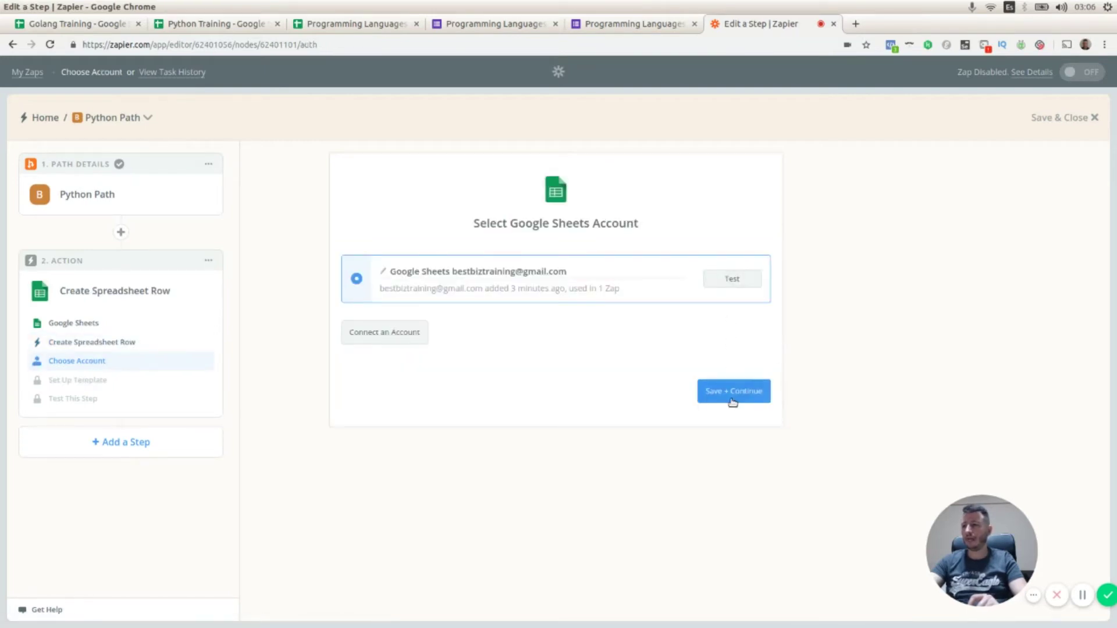
{"action": "left_click", "coordinate": [734, 285]}
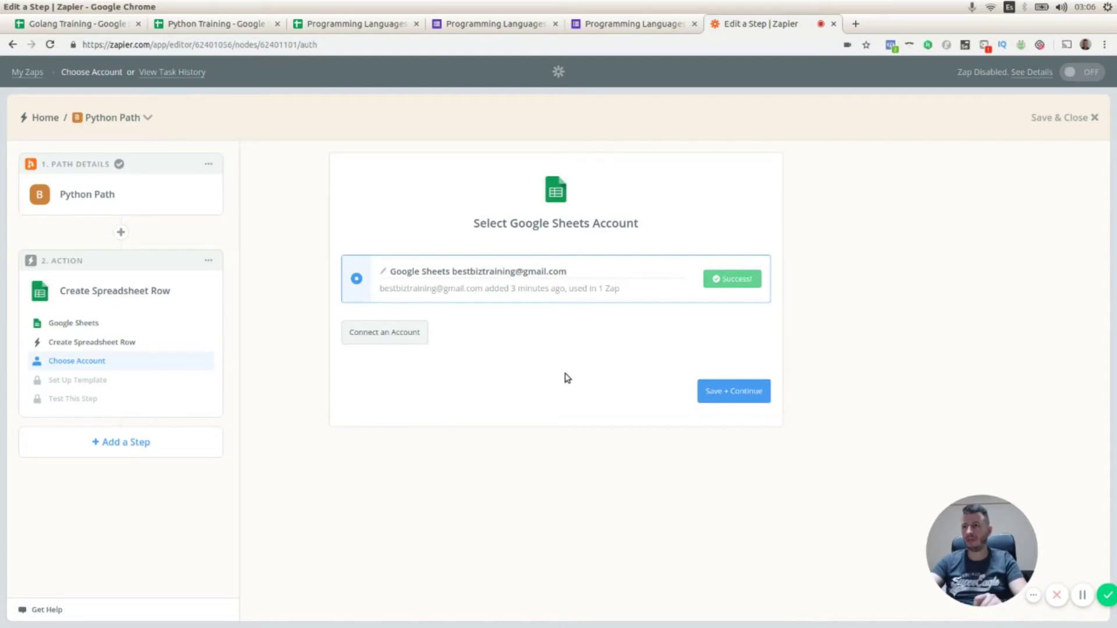
{"action": "left_click", "coordinate": [750, 392]}
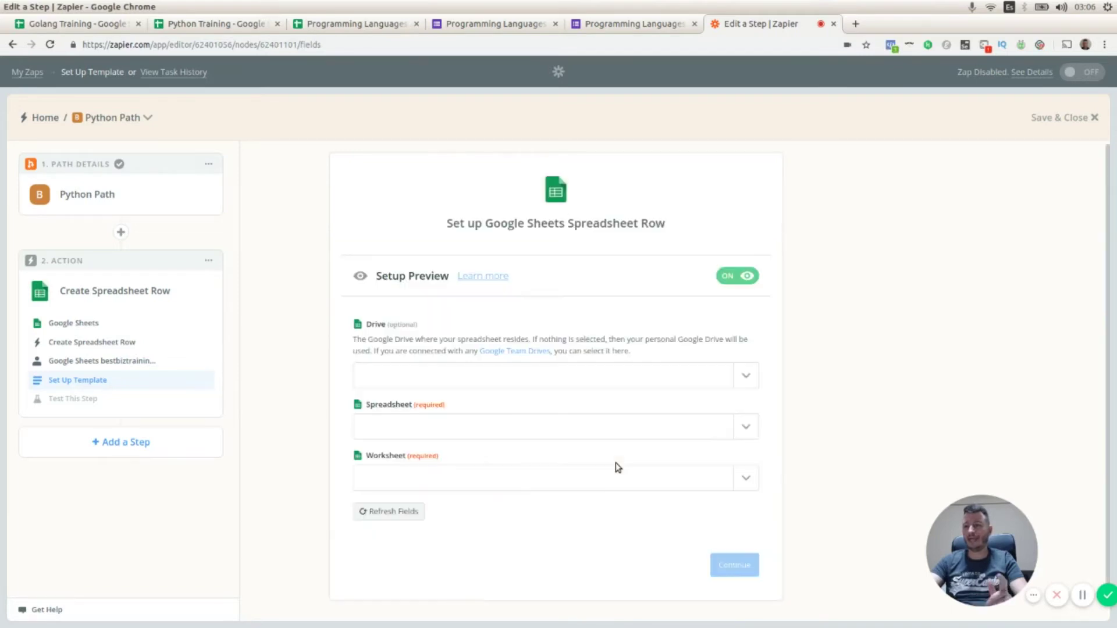
- Target My Google Drive and the Python Training spreadsheet, glancing at the sheet and form responses
{"action": "left_click", "coordinate": [749, 378]}
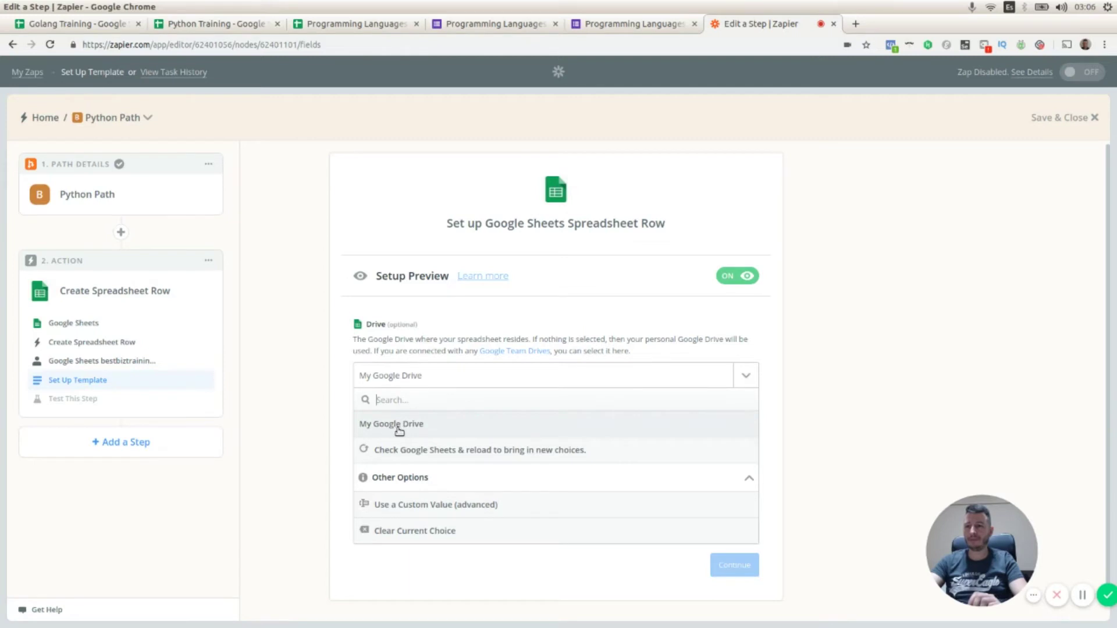
{"action": "left_click", "coordinate": [400, 431]}
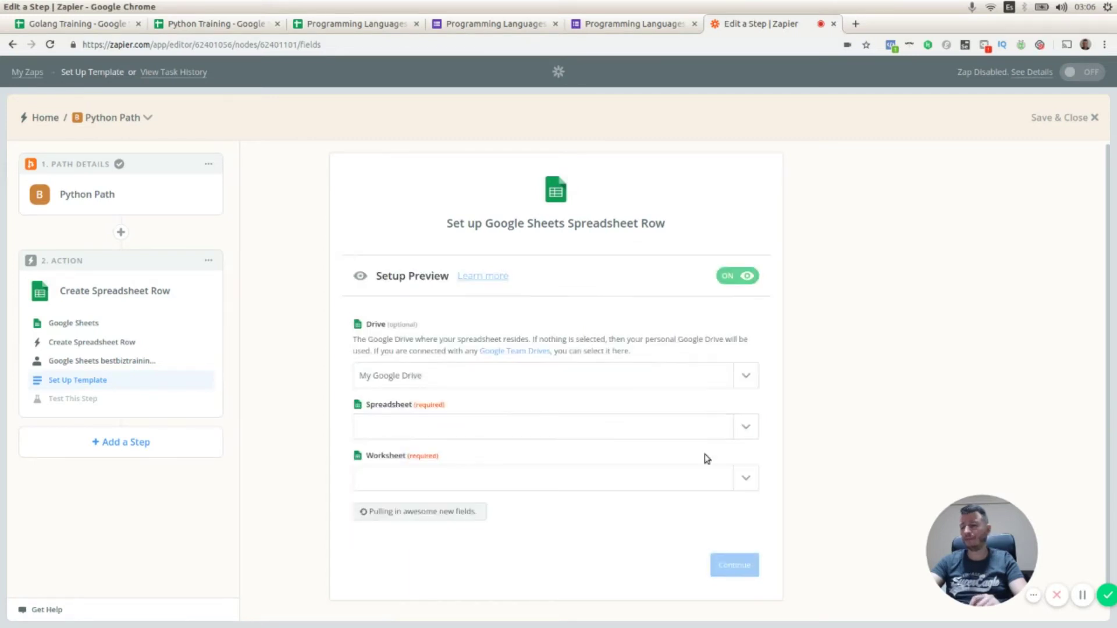
{"action": "left_click", "coordinate": [747, 428]}
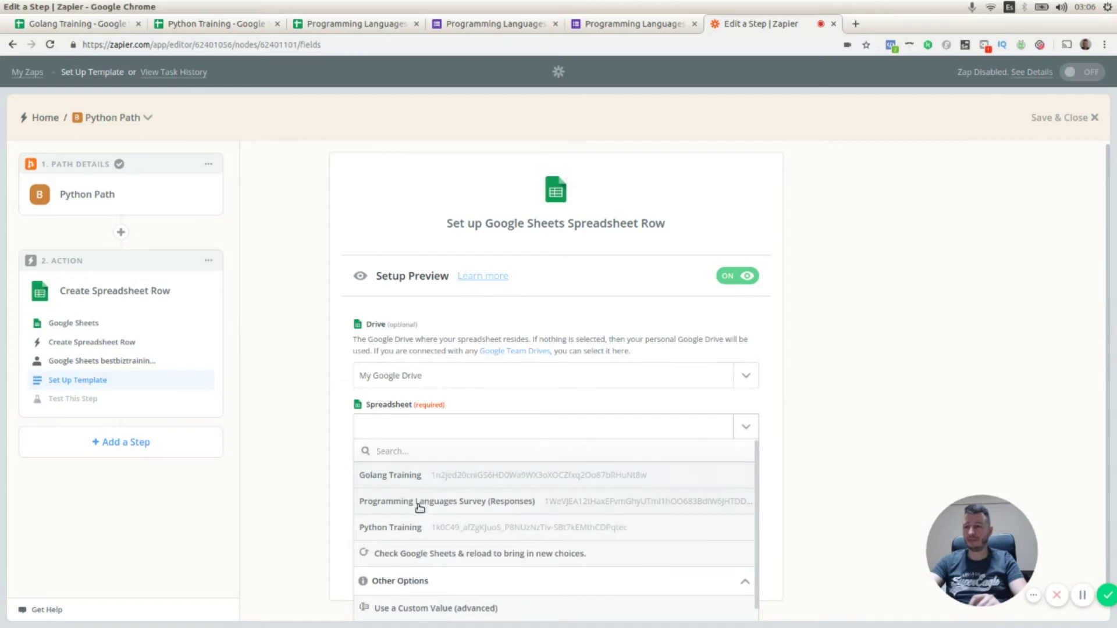
{"action": "left_click", "coordinate": [412, 530]}
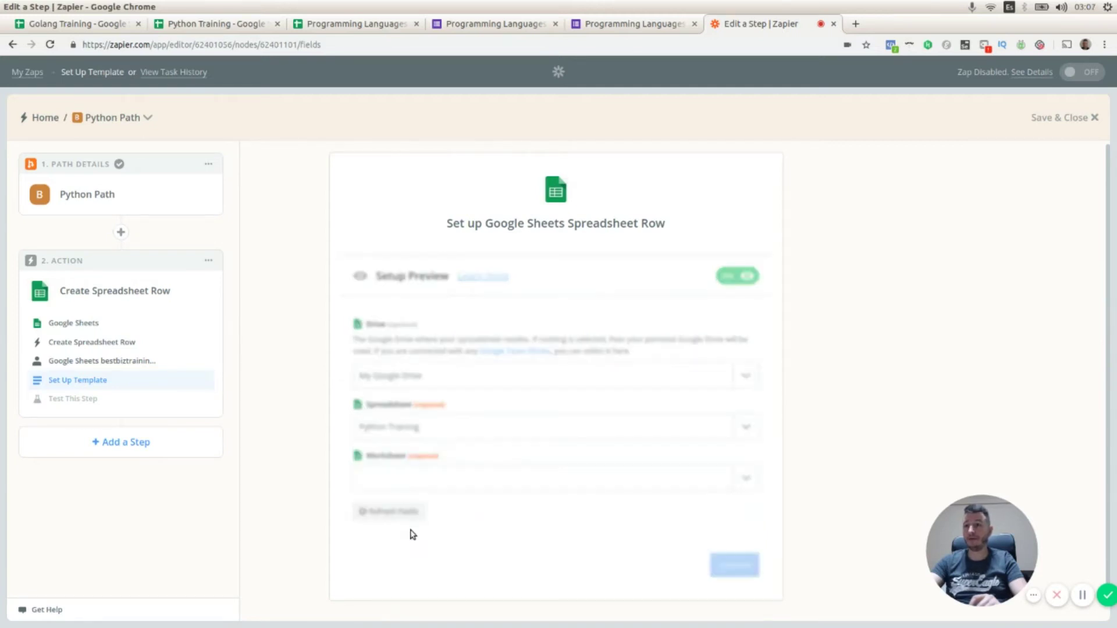
{"action": "left_click", "coordinate": [237, 23]}
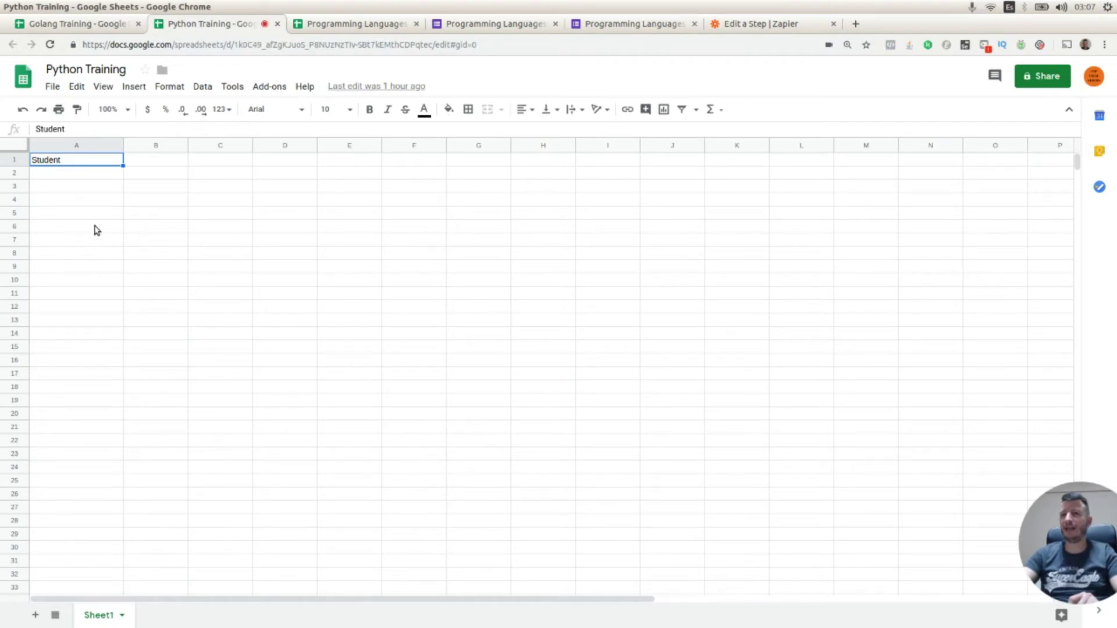
{"action": "left_click", "coordinate": [603, 26]}
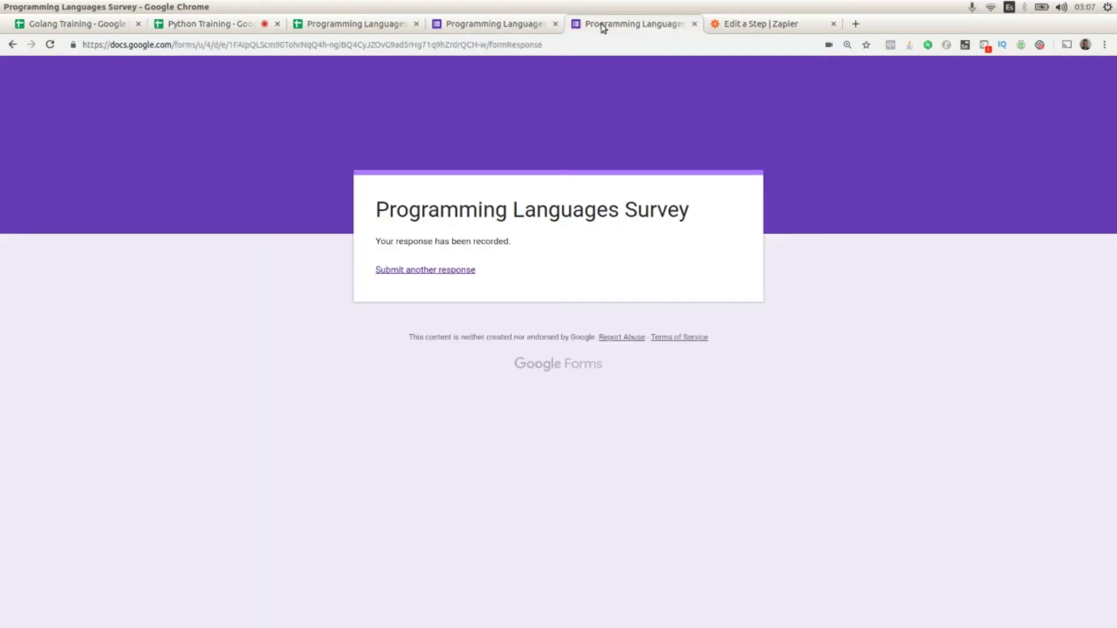
{"action": "left_click", "coordinate": [498, 26]}
{"action": "left_click", "coordinate": [754, 26]}
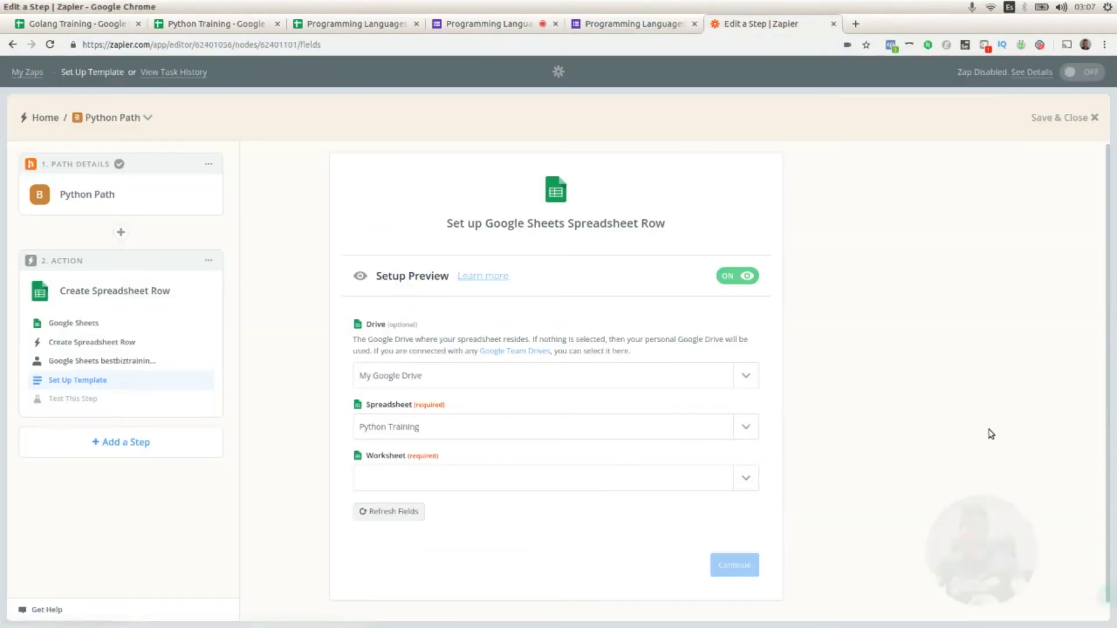
- Choose Sheet1 as the worksheet and fill Student with the respondent's email address
{"action": "left_click", "coordinate": [747, 481]}
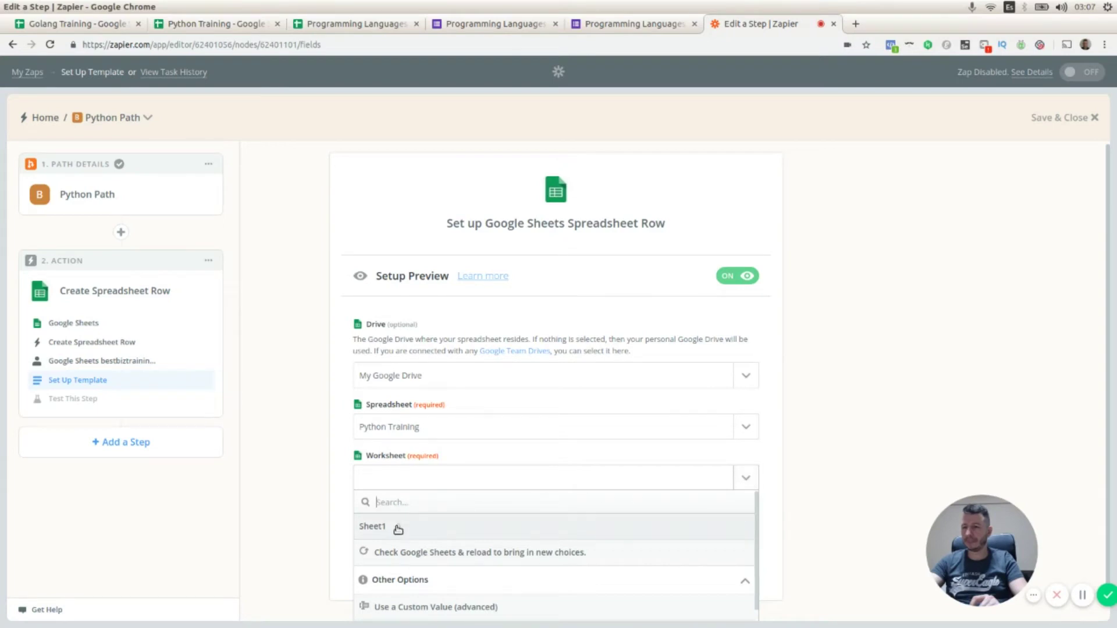
{"action": "left_click", "coordinate": [381, 527]}
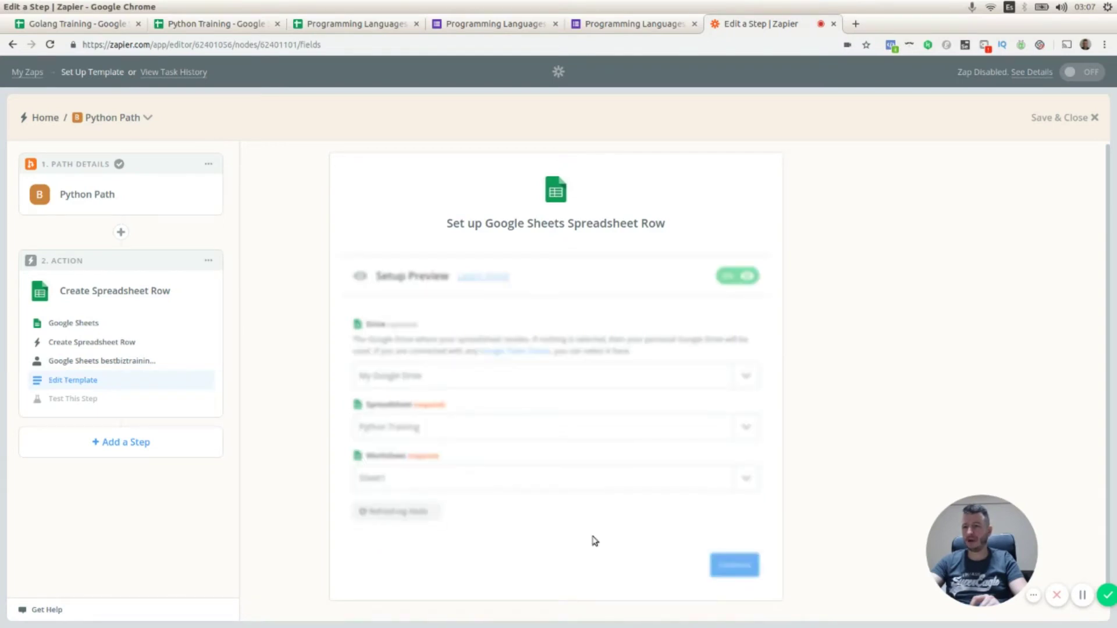
{"action": "scroll", "coordinate": [786, 459], "scroll_direction": "down", "scroll_amount": 2}
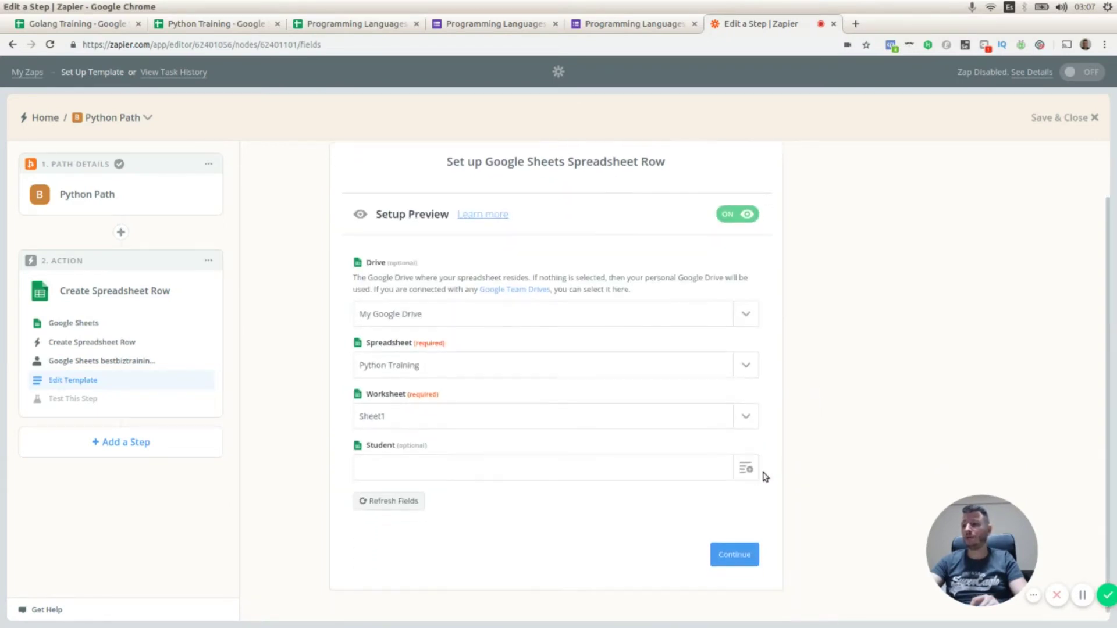
{"action": "left_click", "coordinate": [748, 469]}
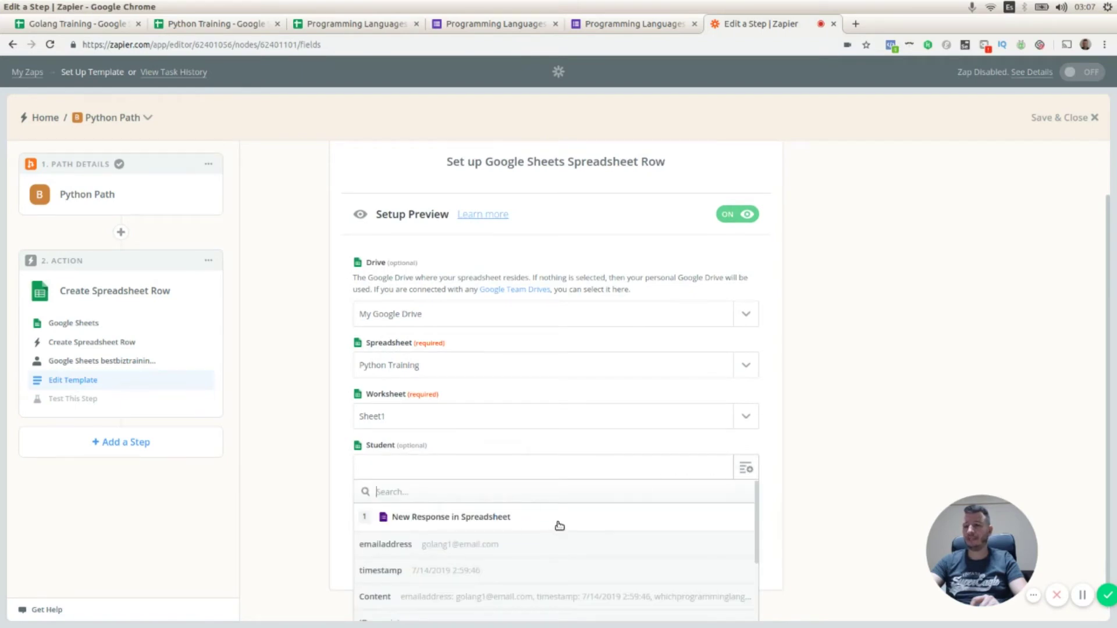
{"action": "left_click", "coordinate": [470, 545]}
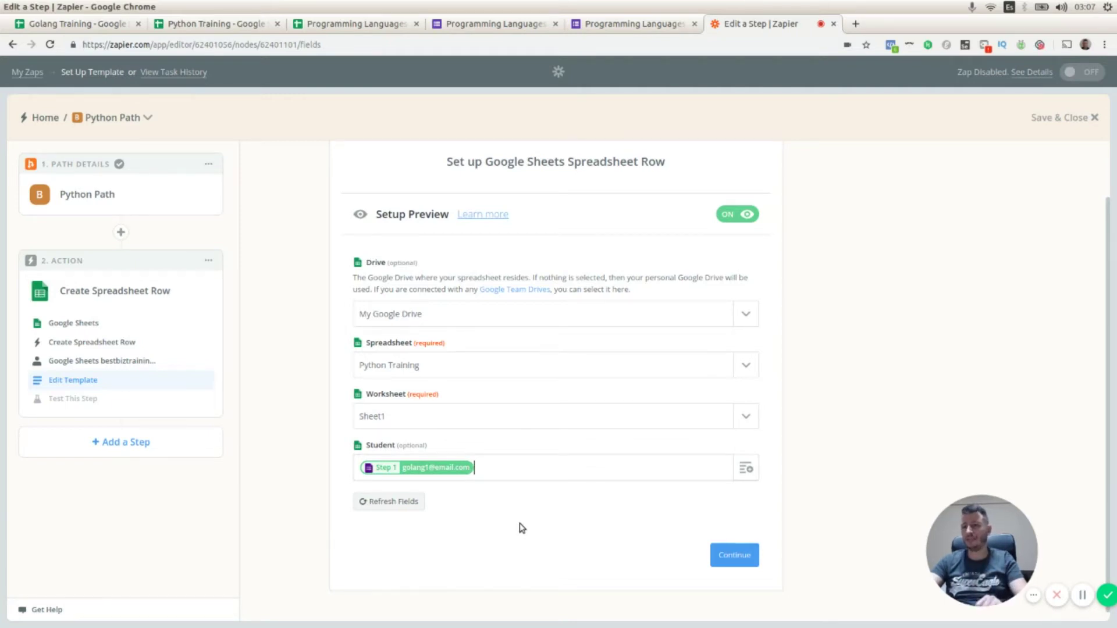
{"action": "left_click", "coordinate": [730, 555]}
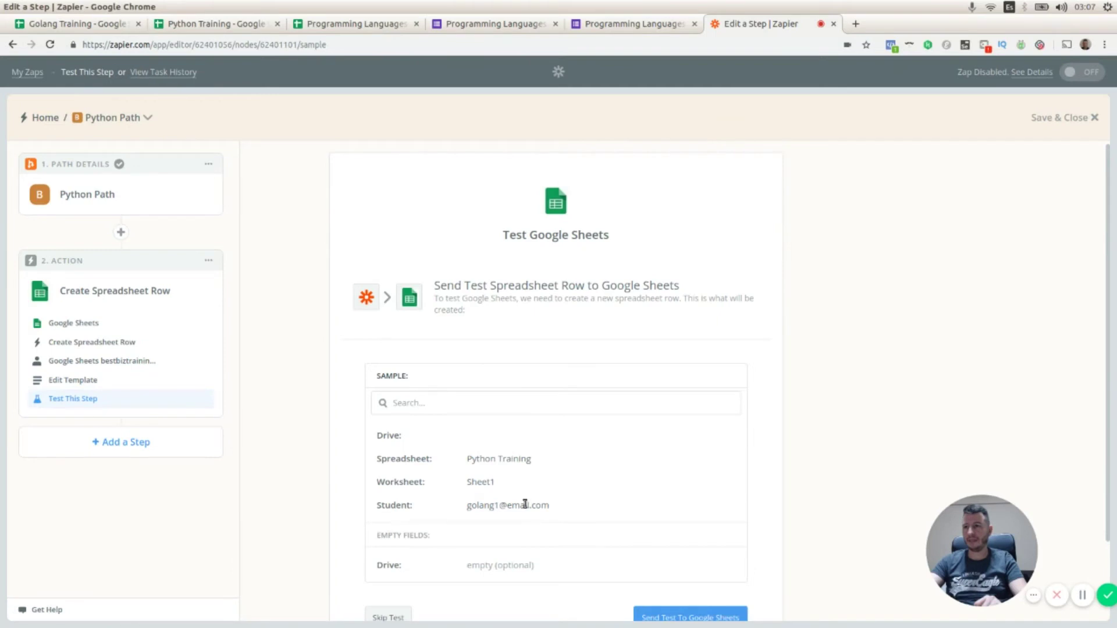
{"action": "scroll", "coordinate": [675, 571], "scroll_direction": "down", "scroll_amount": 2}
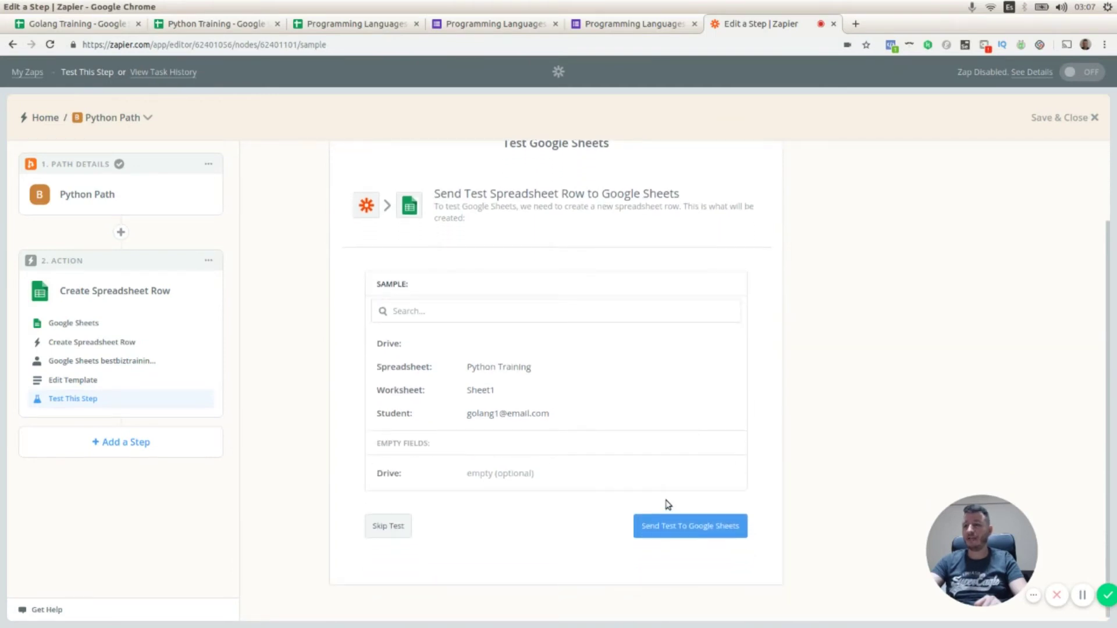
{"action": "left_click", "coordinate": [617, 24]}
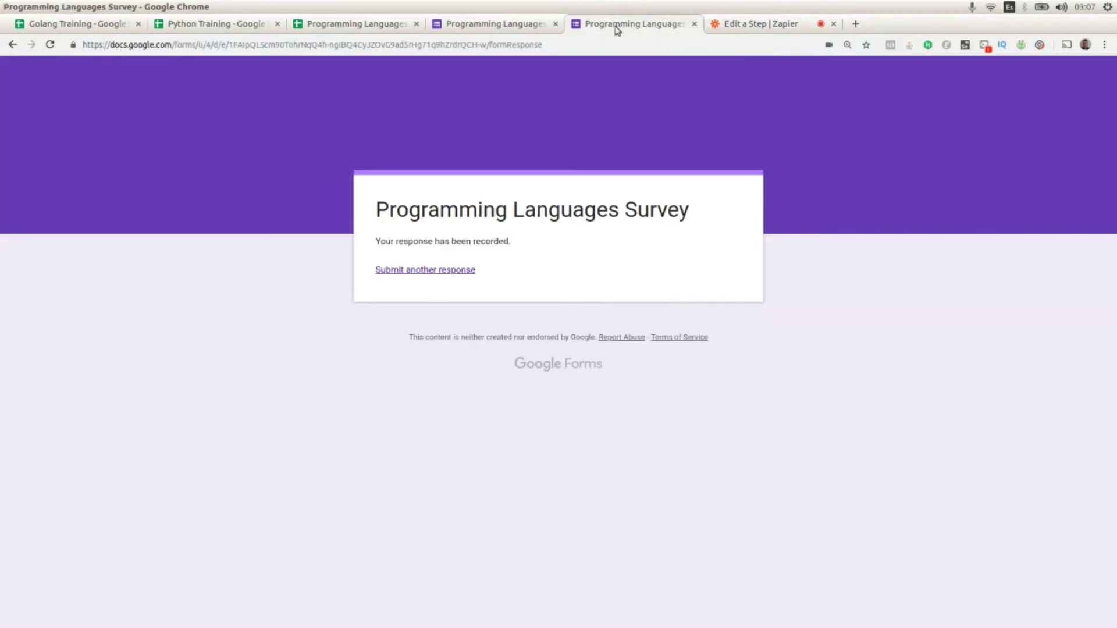
{"action": "left_click", "coordinate": [212, 27]}
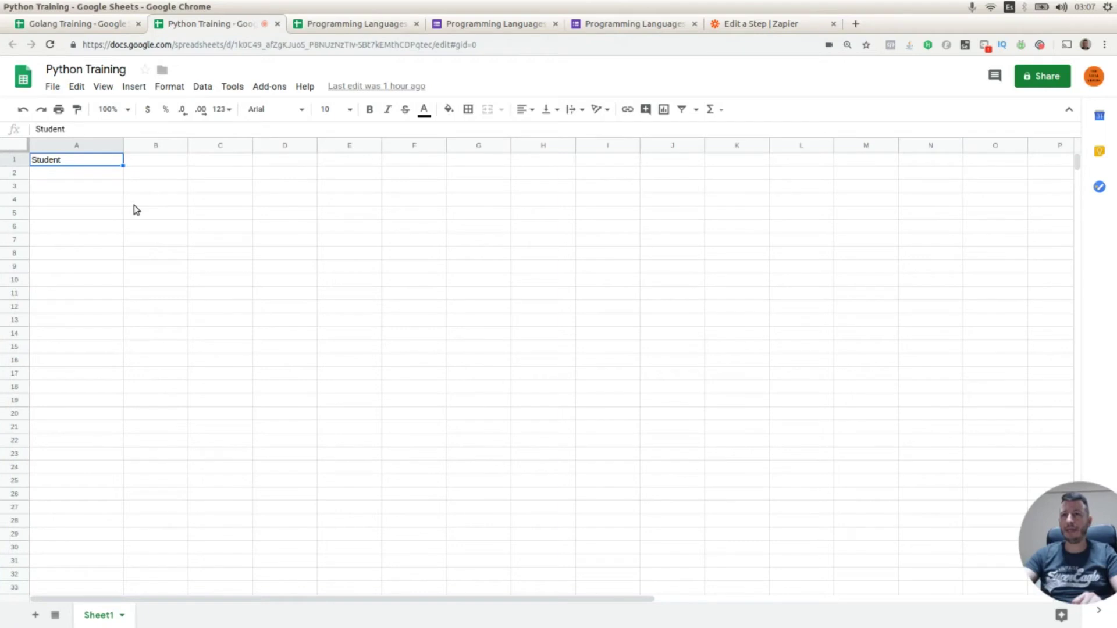
{"action": "left_click", "coordinate": [754, 24]}
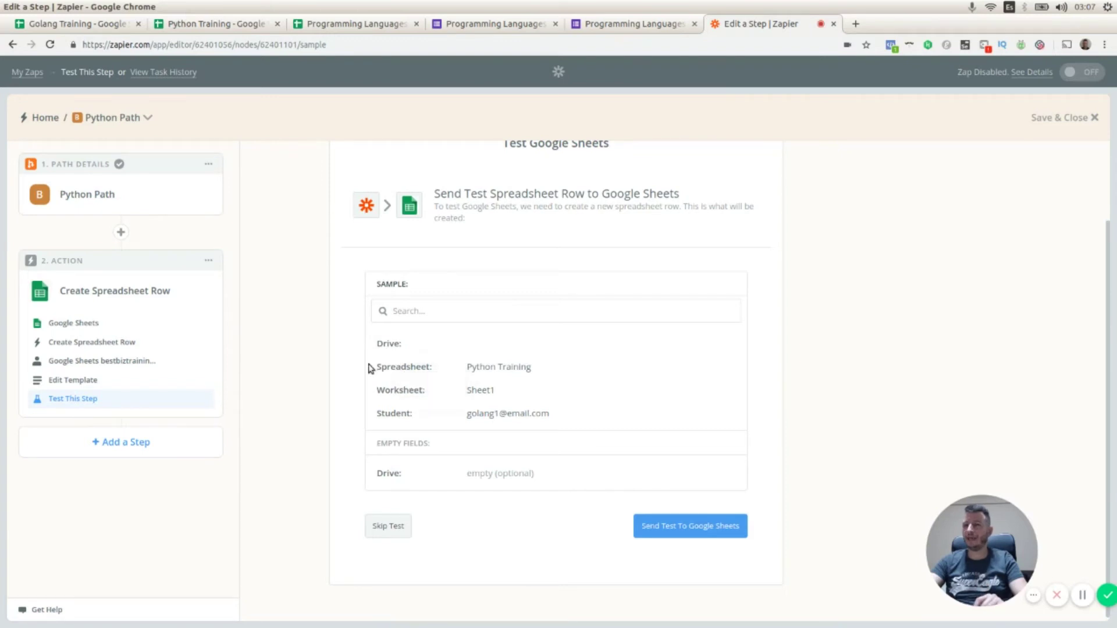
{"action": "left_click", "coordinate": [92, 196]}
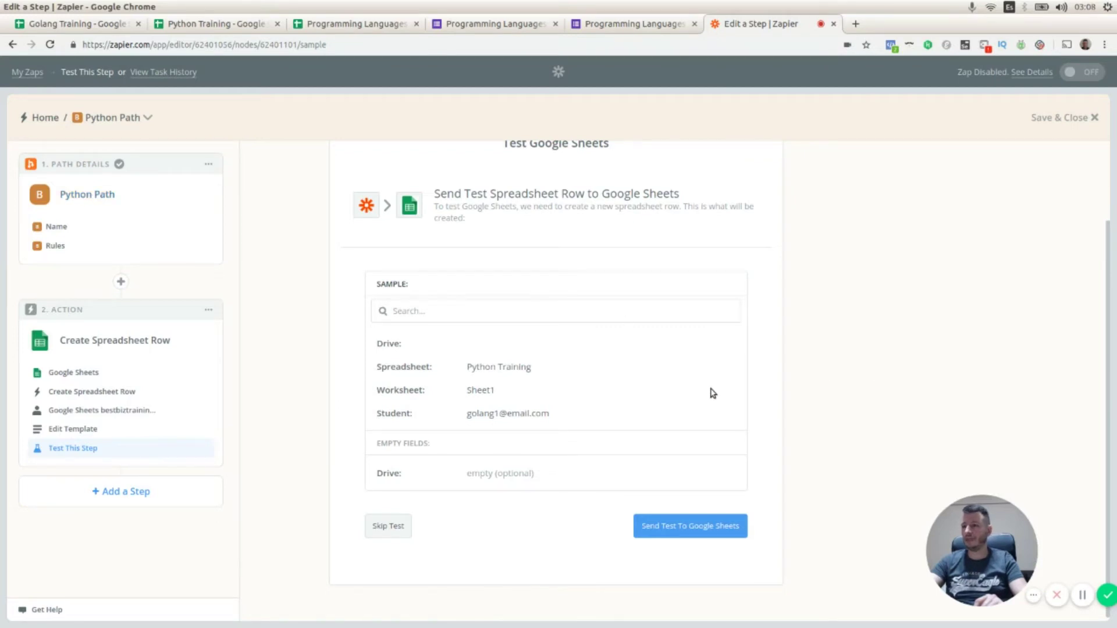
- Load Response B, the Python answer, as the Google Forms trigger's test sample
{"action": "left_click", "coordinate": [1044, 118]}
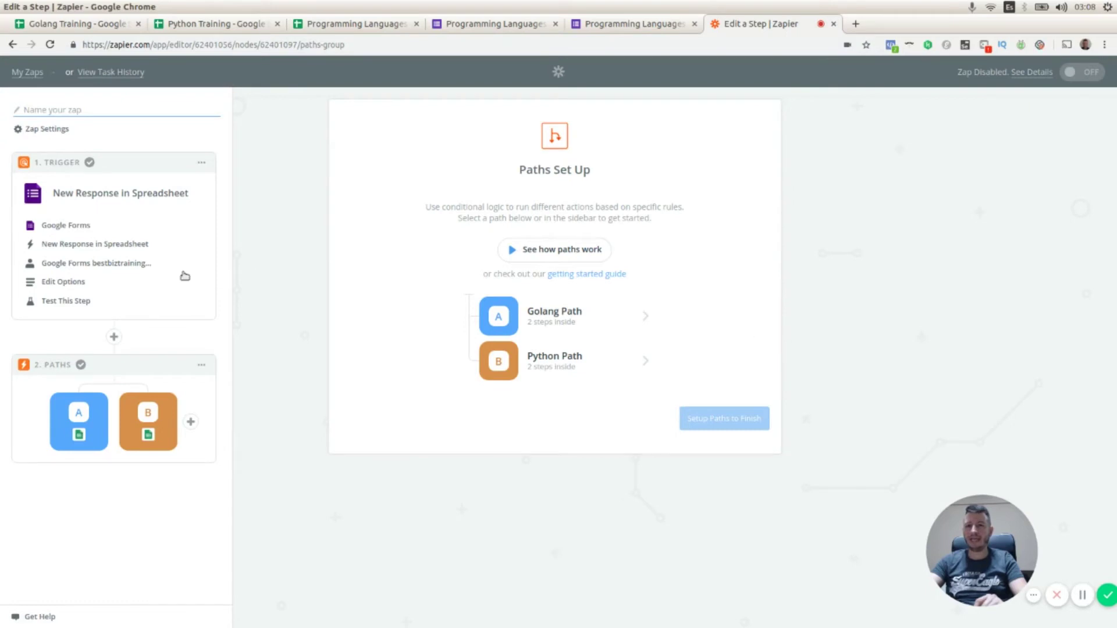
{"action": "left_click", "coordinate": [71, 246]}
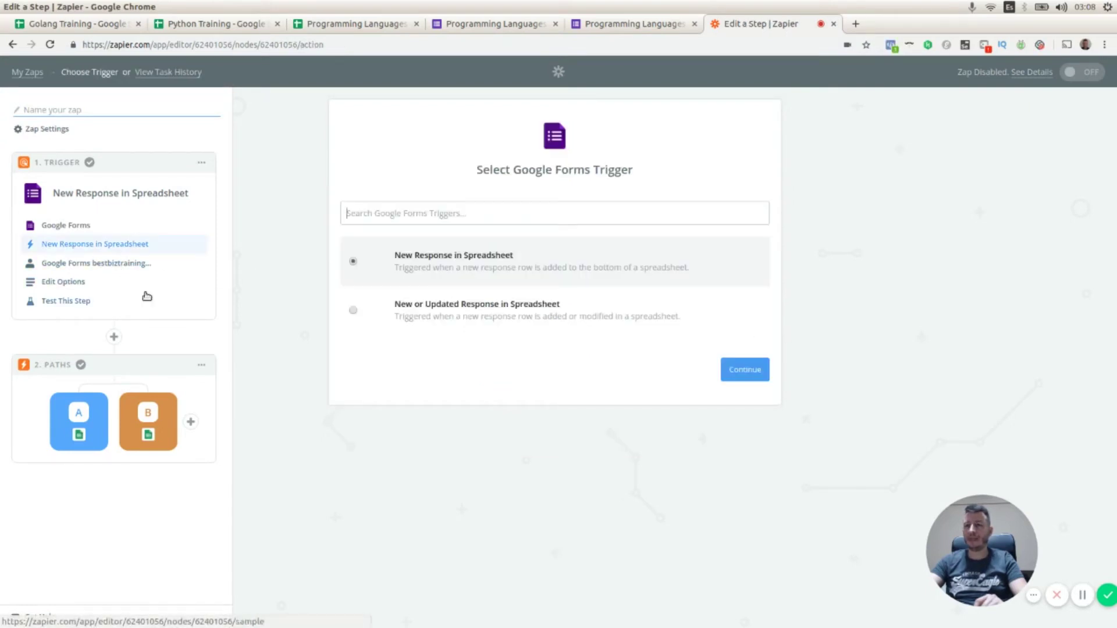
{"action": "left_click", "coordinate": [107, 266]}
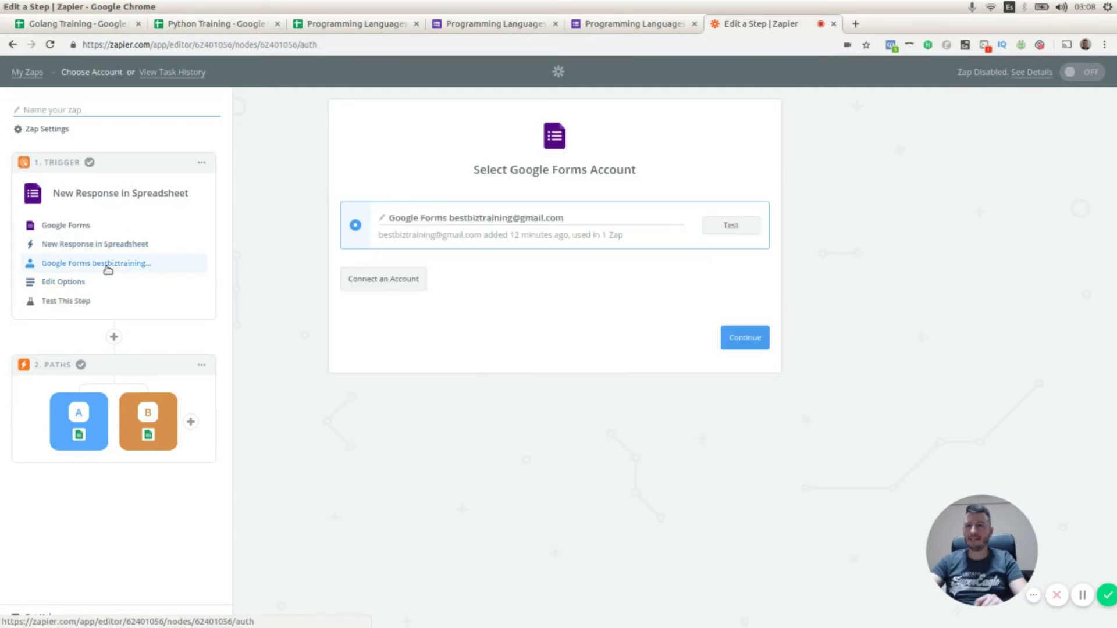
{"action": "left_click", "coordinate": [65, 302]}
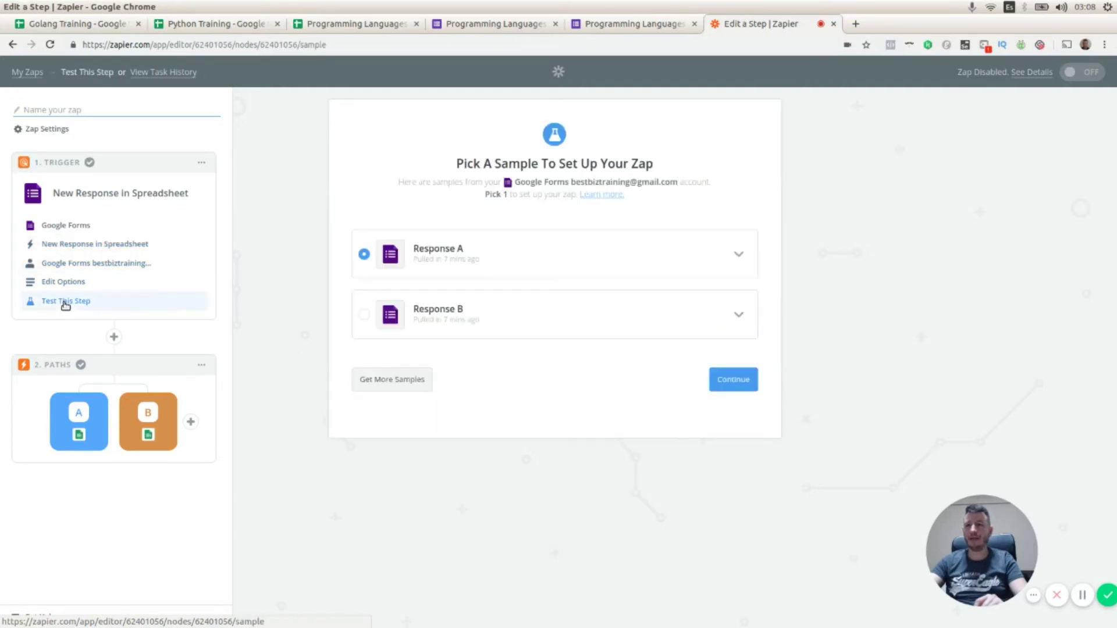
{"action": "left_click", "coordinate": [738, 317]}
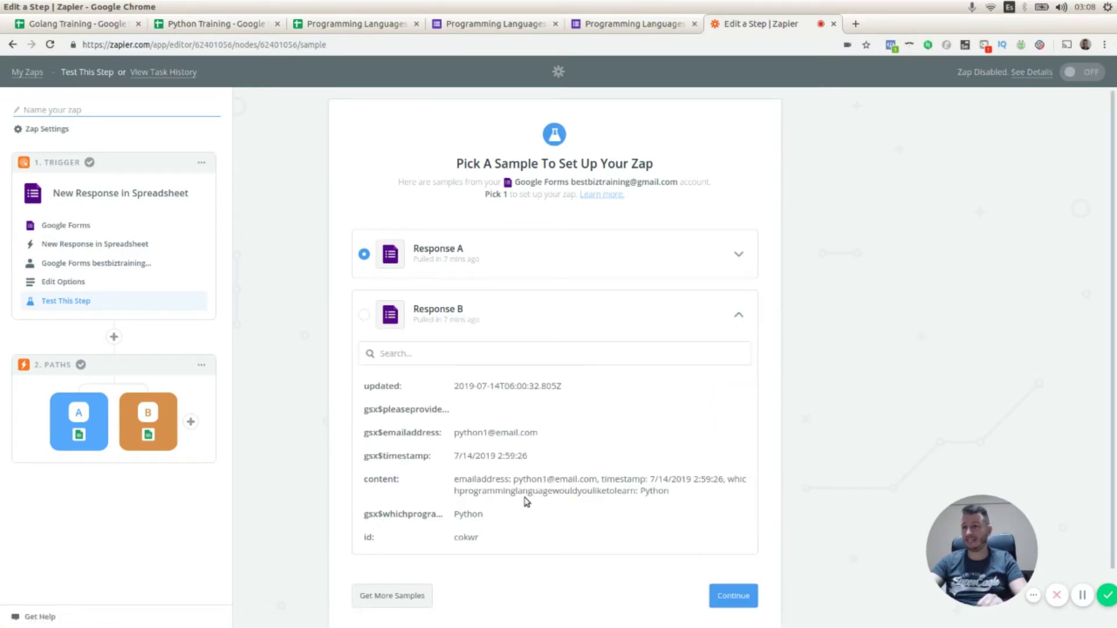
{"action": "left_click", "coordinate": [366, 317]}
{"action": "left_click", "coordinate": [729, 597]}
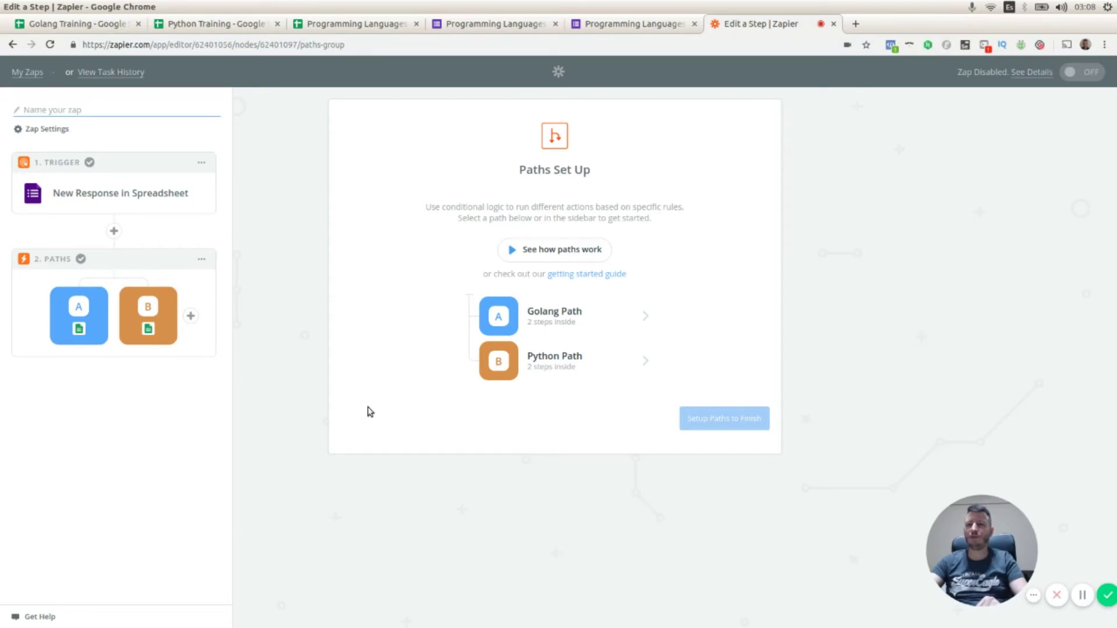
- Re-test the Python Path rule so the Python sample passes, then reach the Sheets test step
{"action": "left_click", "coordinate": [150, 316]}
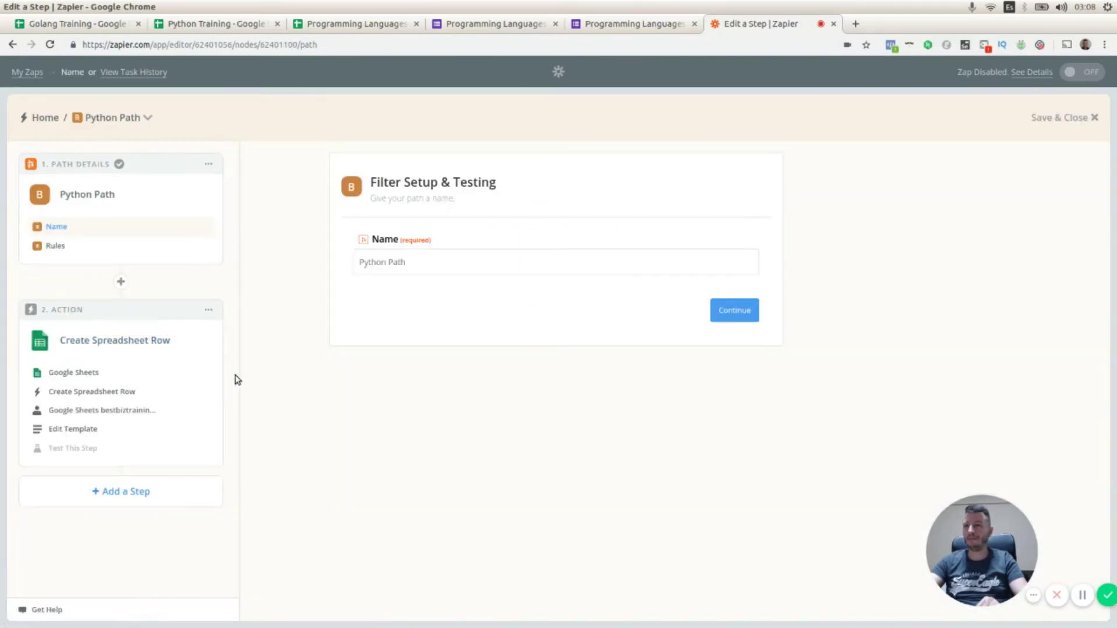
{"action": "left_click", "coordinate": [725, 319]}
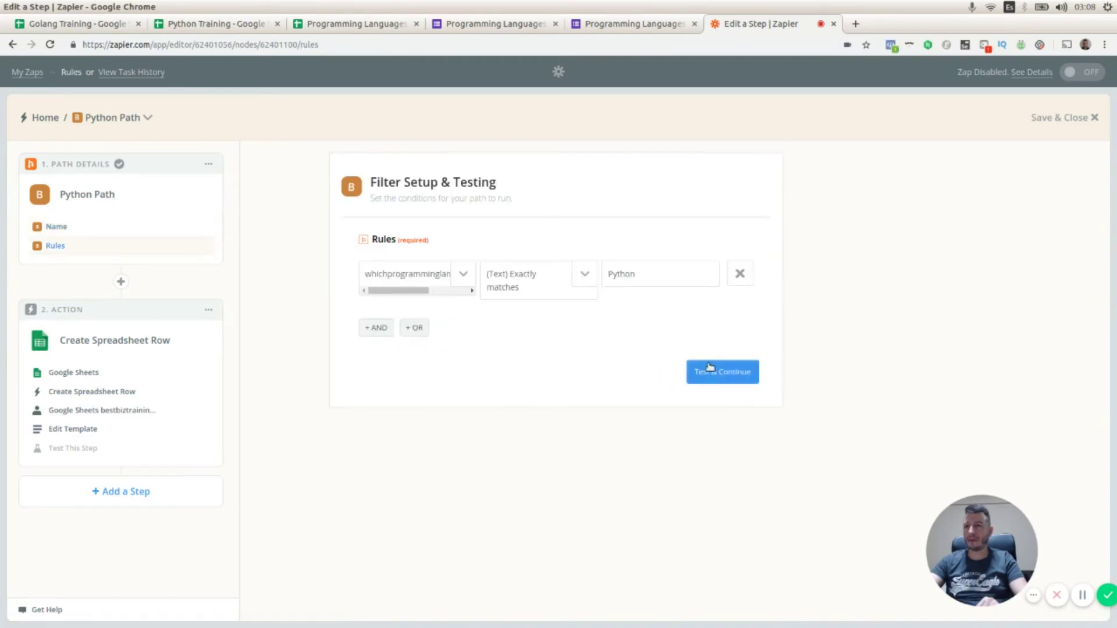
{"action": "left_click", "coordinate": [718, 371]}
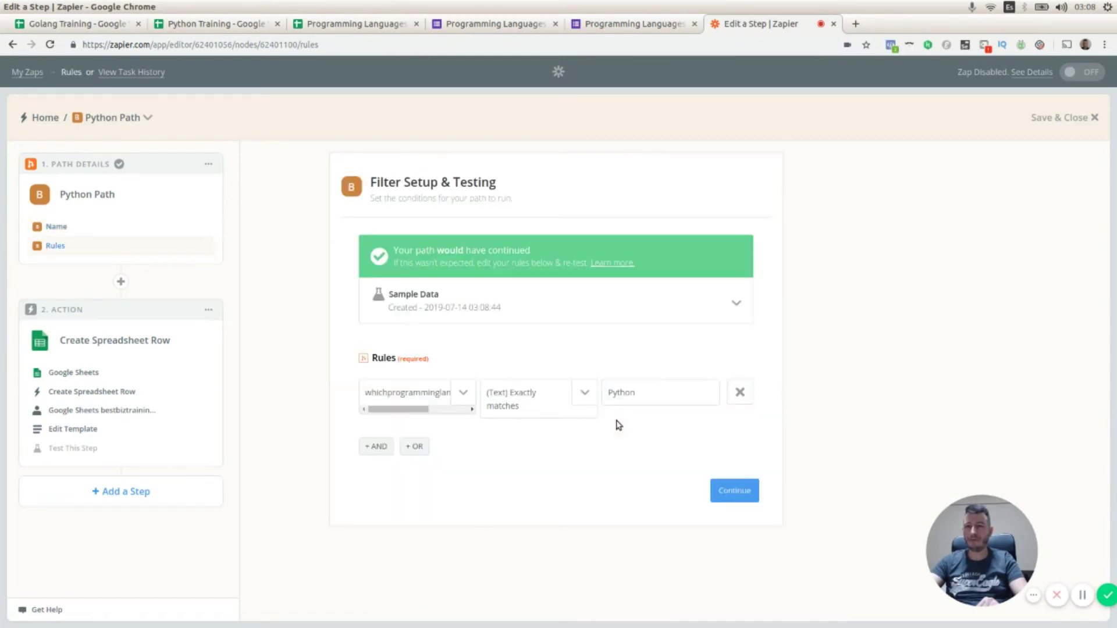
{"action": "left_click", "coordinate": [105, 393]}
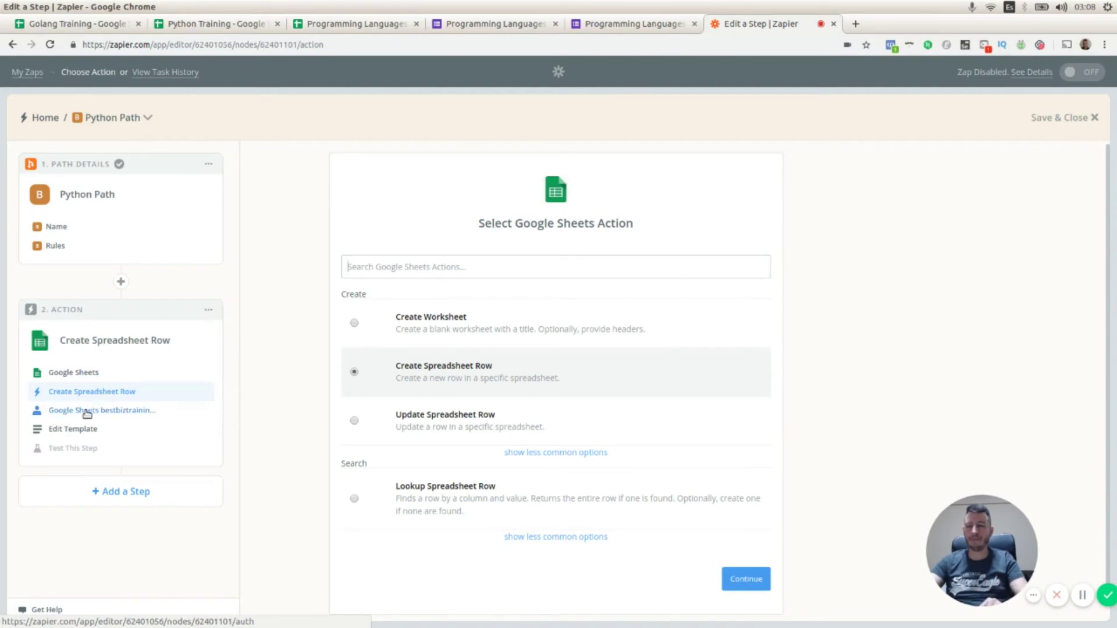
{"action": "left_click", "coordinate": [87, 412]}
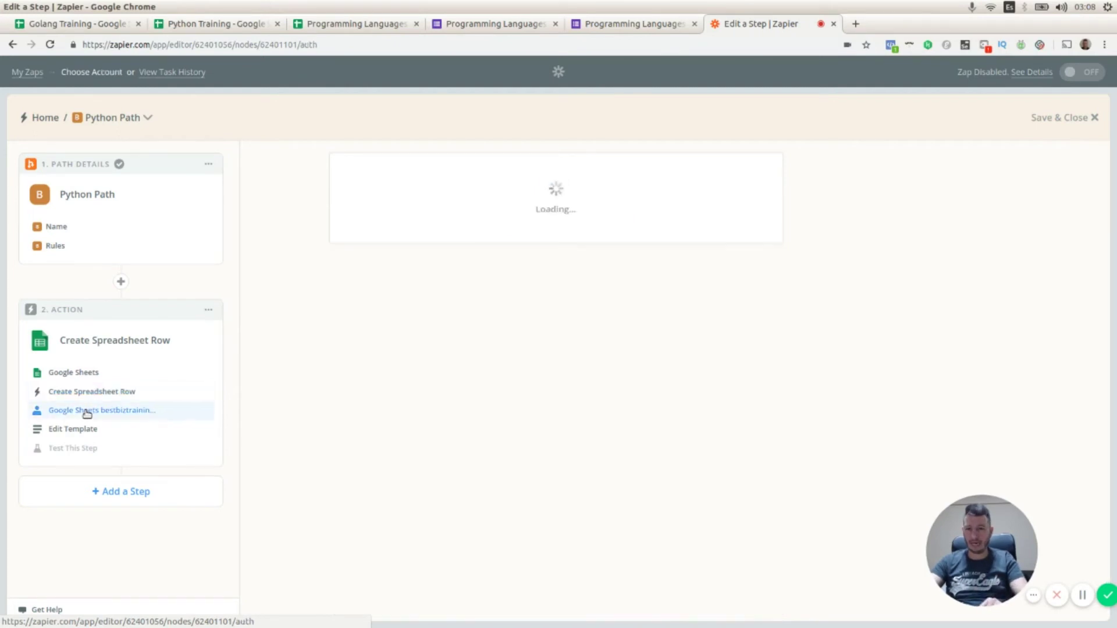
{"action": "left_click", "coordinate": [78, 449]}
{"action": "scroll", "coordinate": [77, 448], "scroll_direction": "down", "scroll_amount": 2}
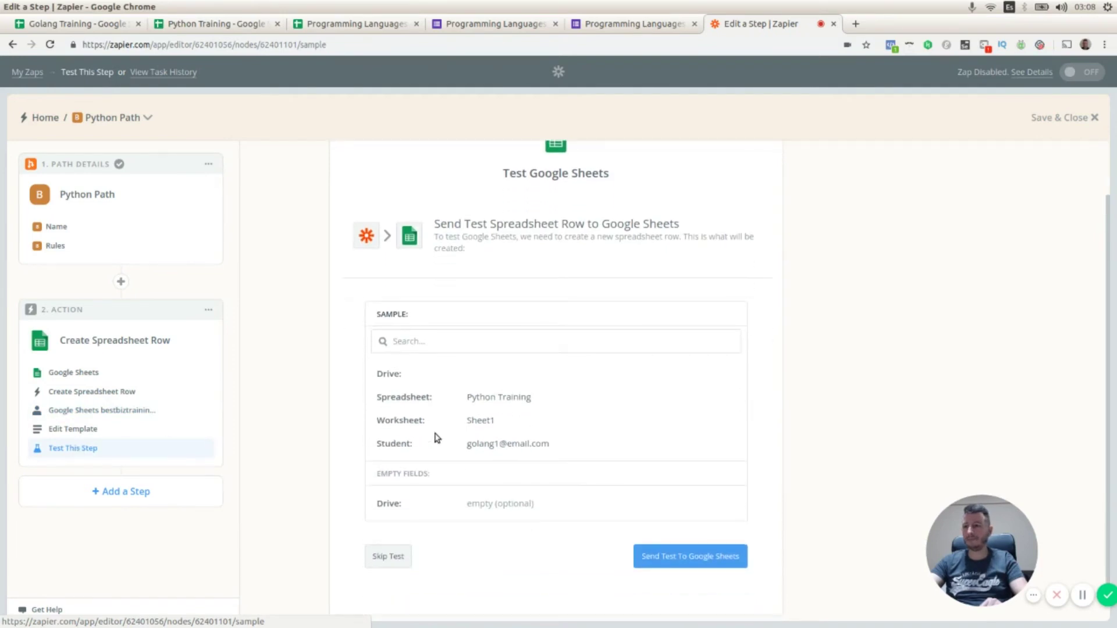
- Refresh the row template so Student uses the Python respondent's email, then view the Python Training sheet
{"action": "left_click", "coordinate": [87, 432]}
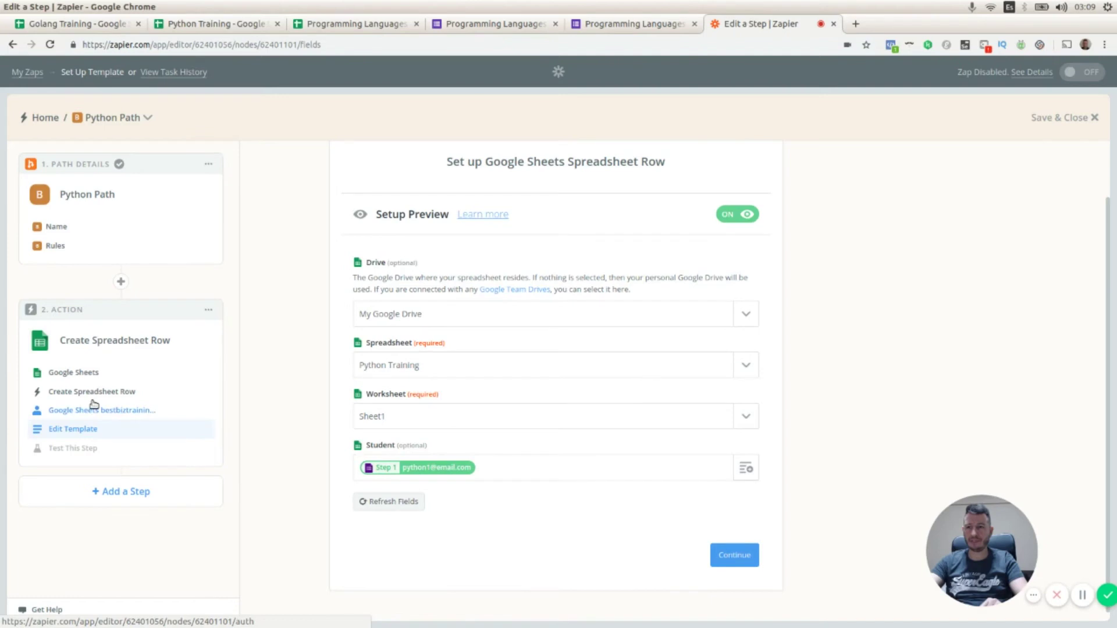
{"action": "left_click", "coordinate": [387, 502]}
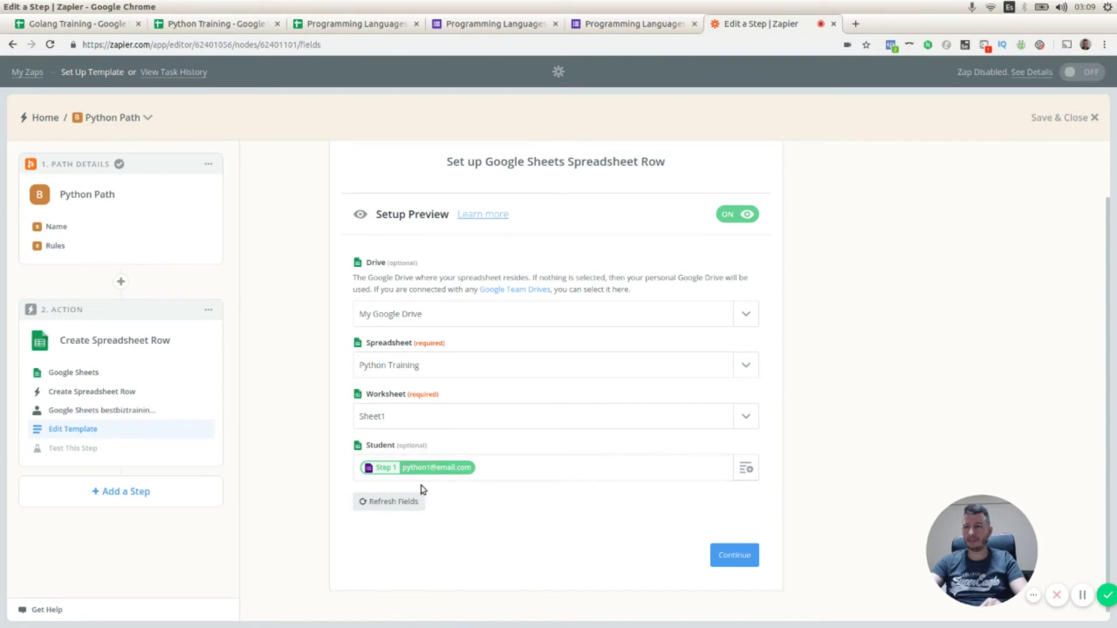
{"action": "left_click", "coordinate": [734, 553]}
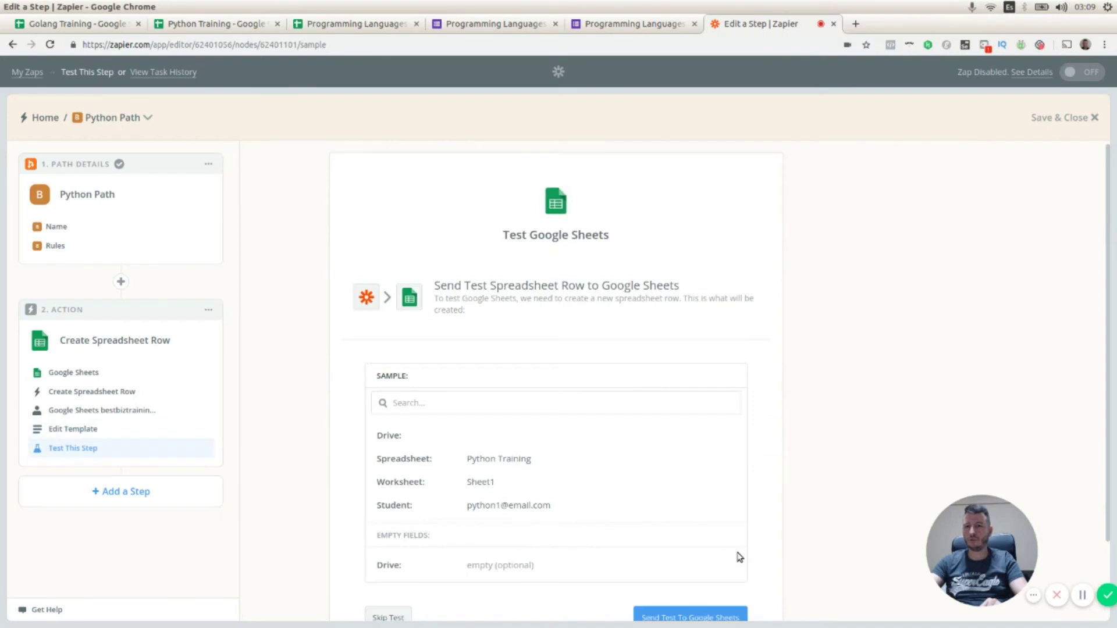
{"action": "scroll", "coordinate": [527, 537], "scroll_direction": "down", "scroll_amount": 3}
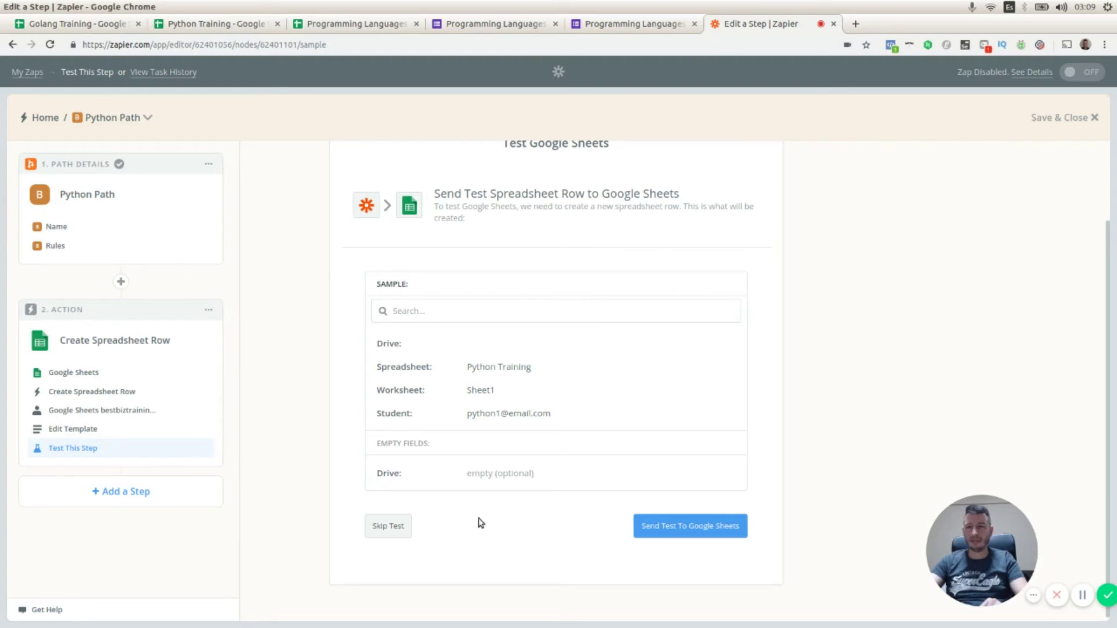
{"action": "left_click", "coordinate": [213, 24]}
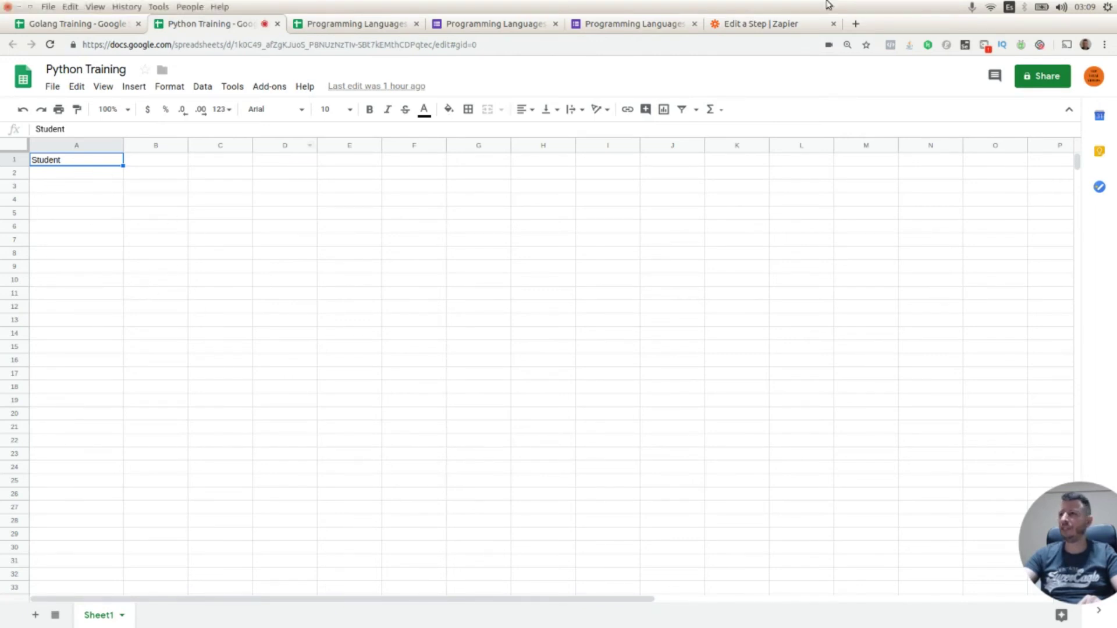
- Send a test row to Python Training's Sheet1, confirm it arrived, and finish the Python Path
{"action": "left_click", "coordinate": [767, 25]}
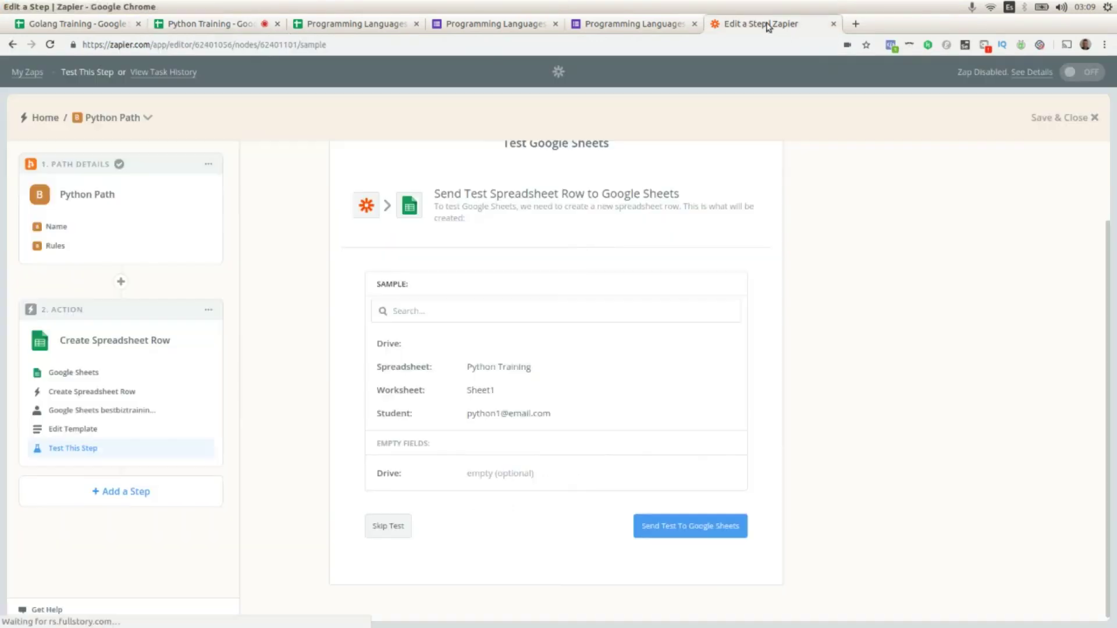
{"action": "left_click", "coordinate": [688, 531]}
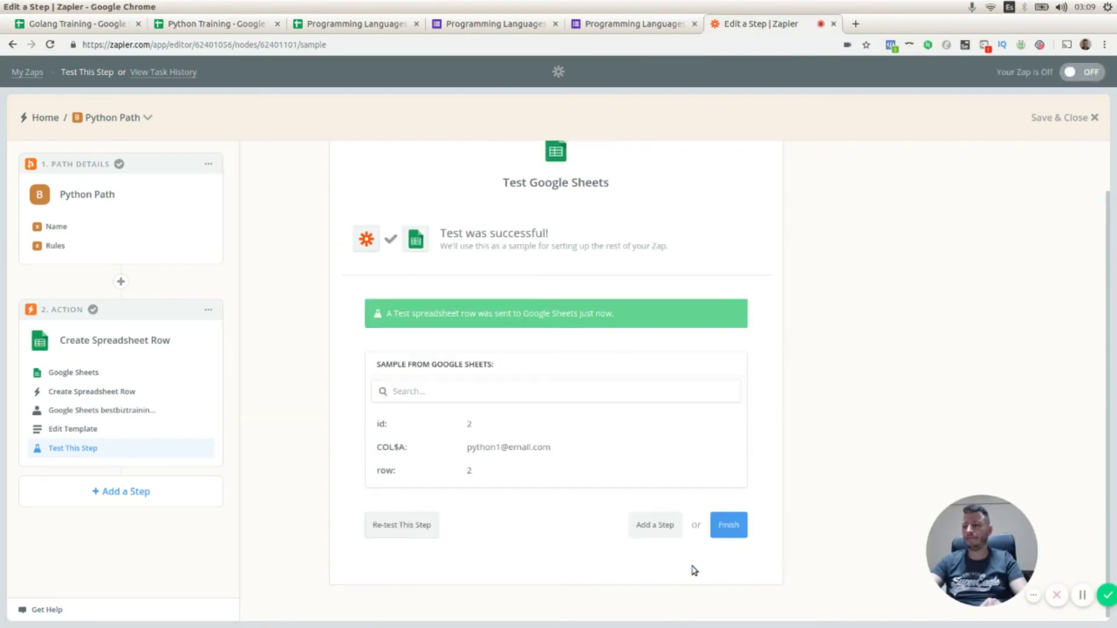
{"action": "left_click", "coordinate": [195, 23]}
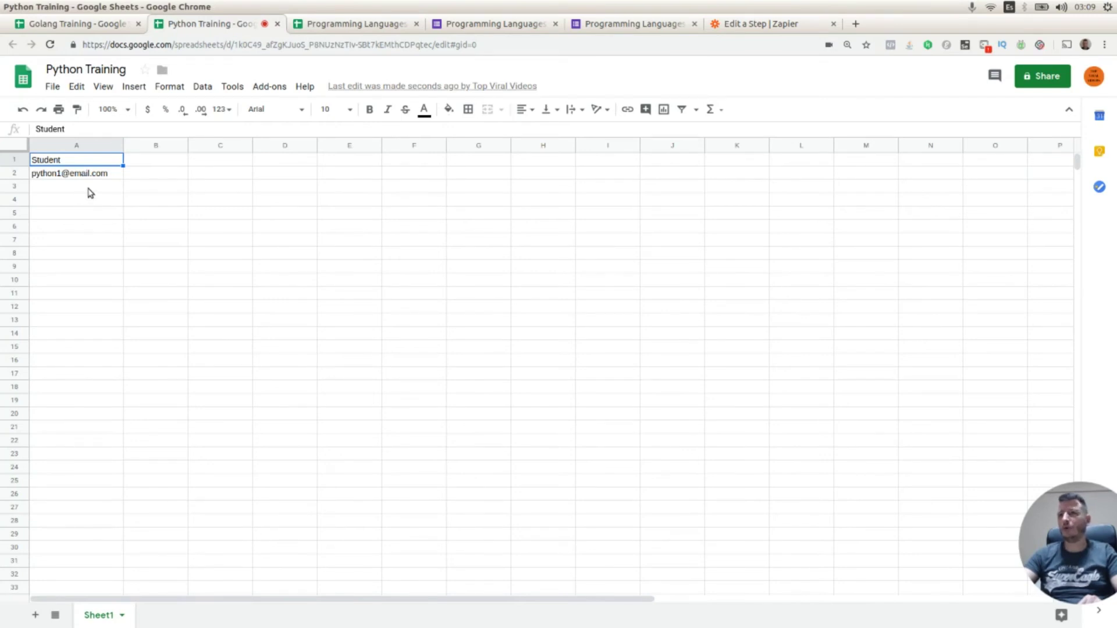
{"action": "left_click", "coordinate": [752, 25]}
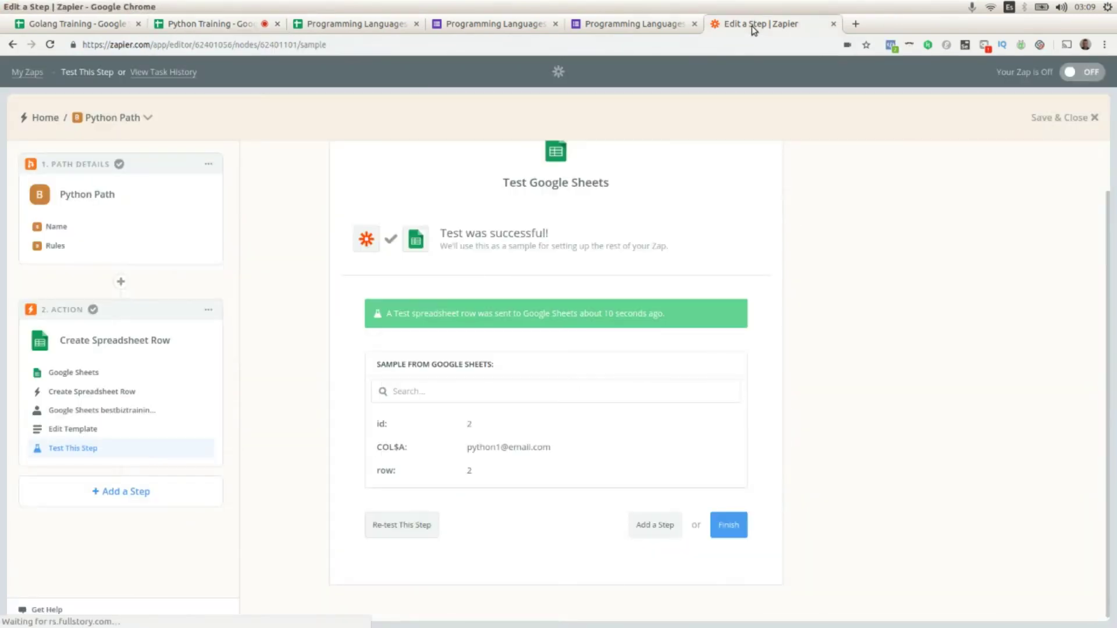
{"action": "left_click", "coordinate": [737, 526]}
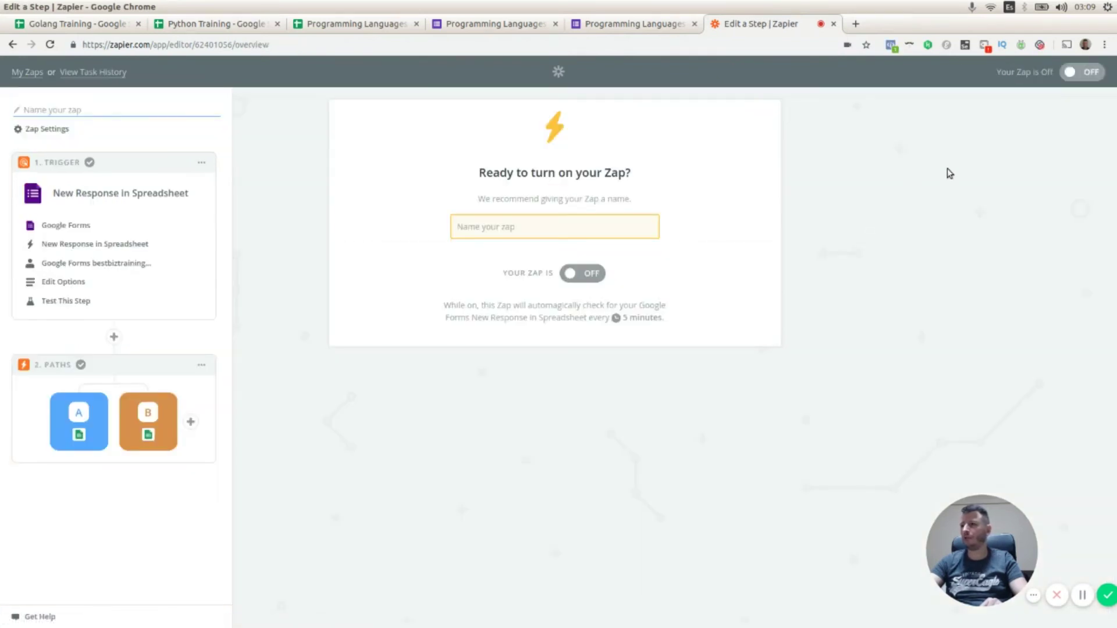
- Name the zap 'Programming Language Survey' and bring up the Programming Languages Survey form
{"action": "left_click", "coordinate": [520, 232]}
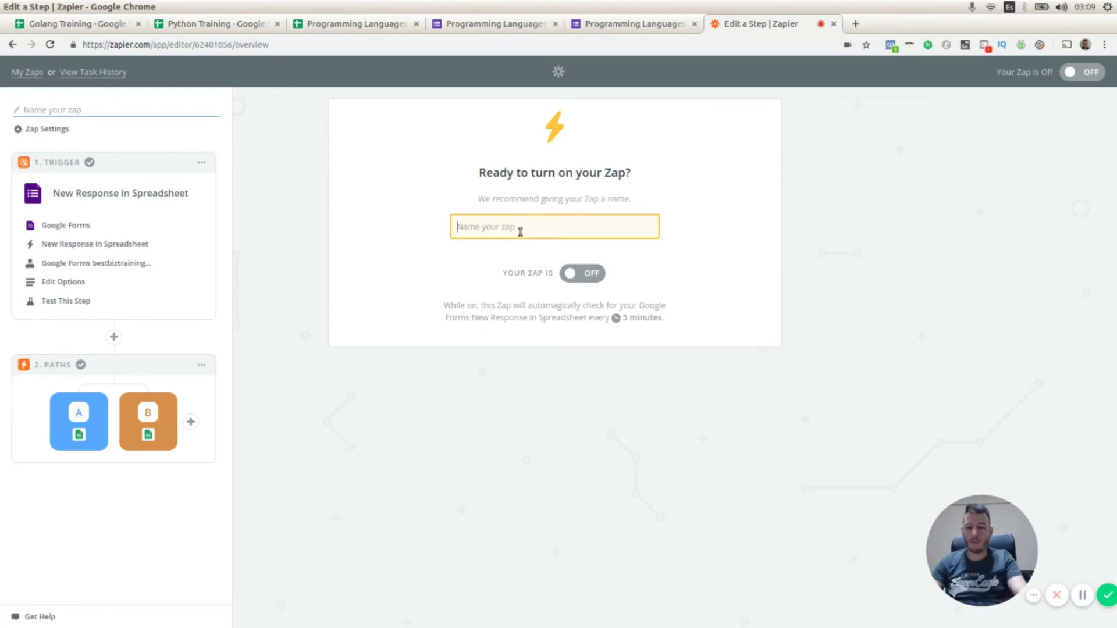
{"action": "type", "text": "Programming Language Survey"}
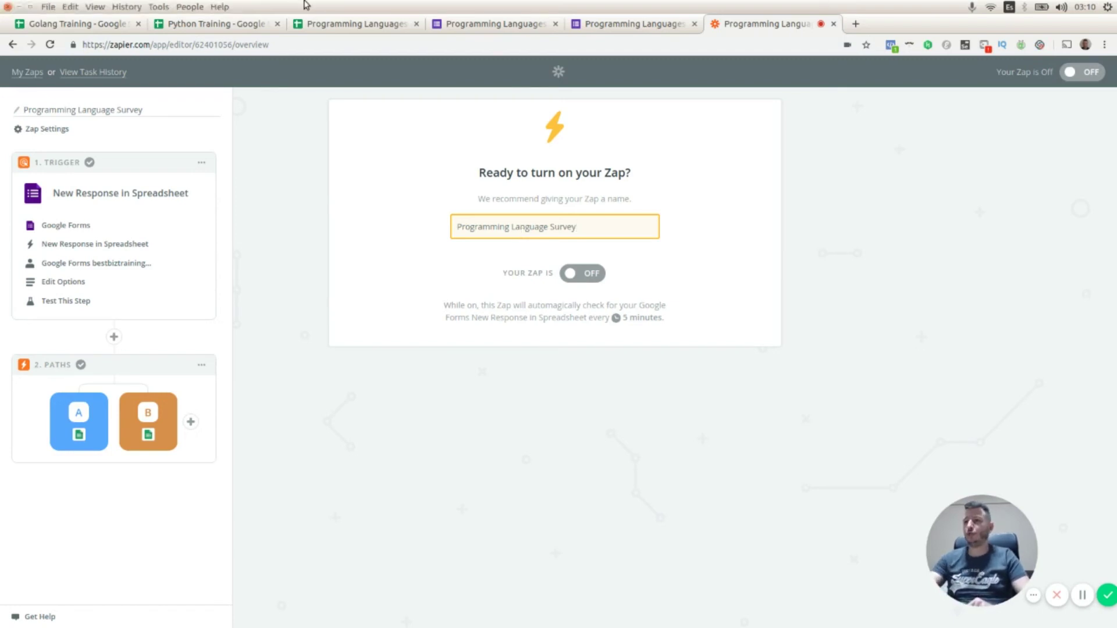
{"action": "left_click", "coordinate": [492, 24]}
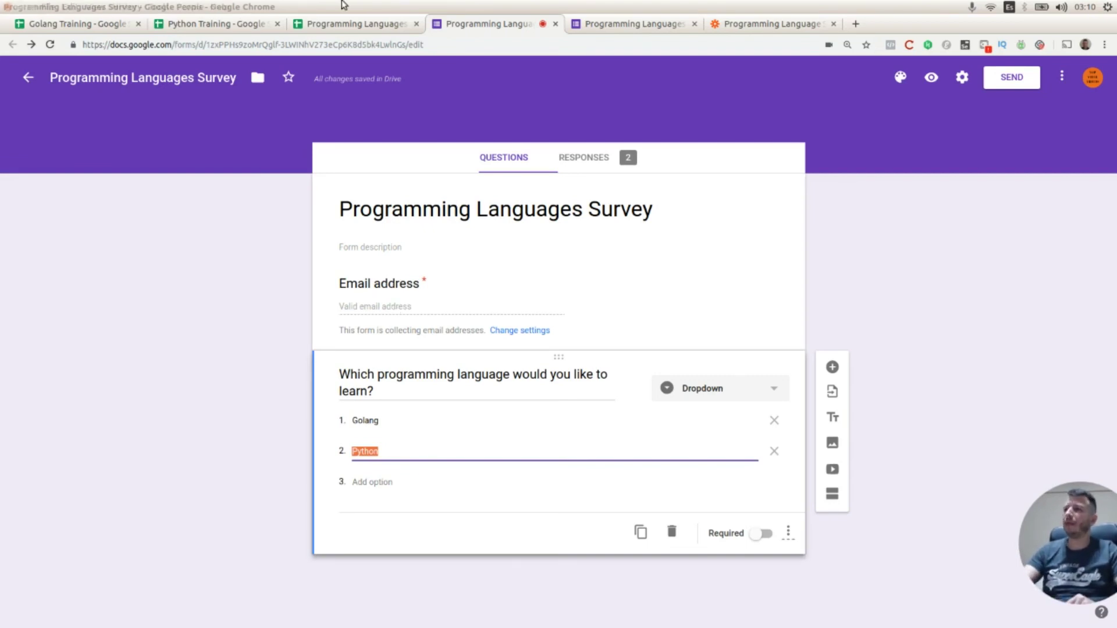
- Return to the Programming Language Survey zap's Ready to turn on page in Zapier
{"action": "left_click", "coordinate": [768, 23]}
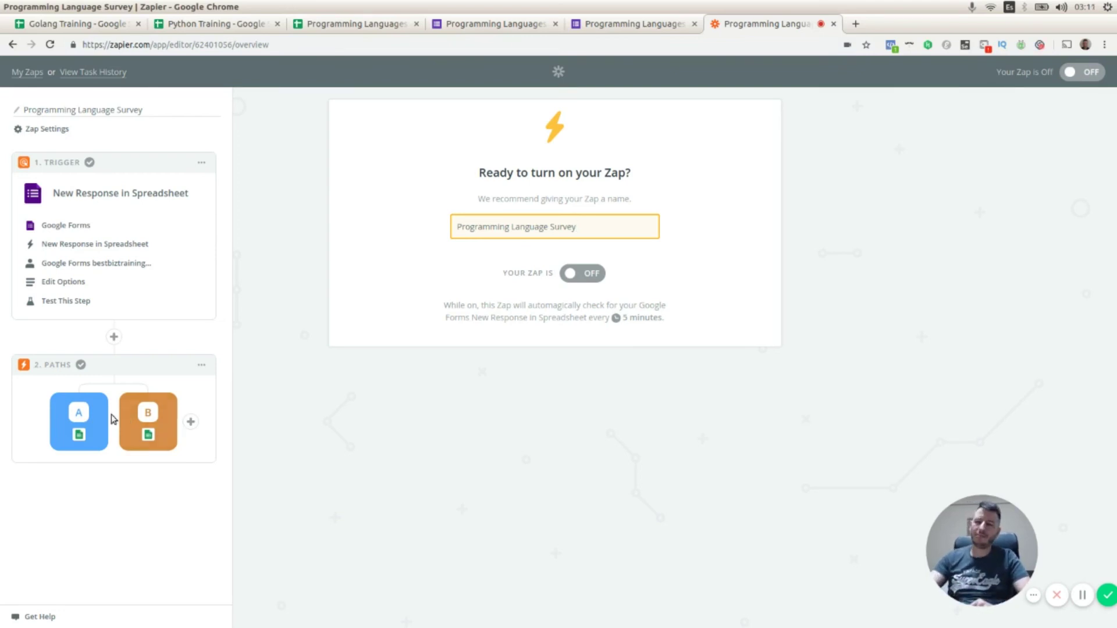
- Recheck the Golang Path rule's field, test it so the Python sample fails, and save
{"action": "left_click", "coordinate": [78, 422]}
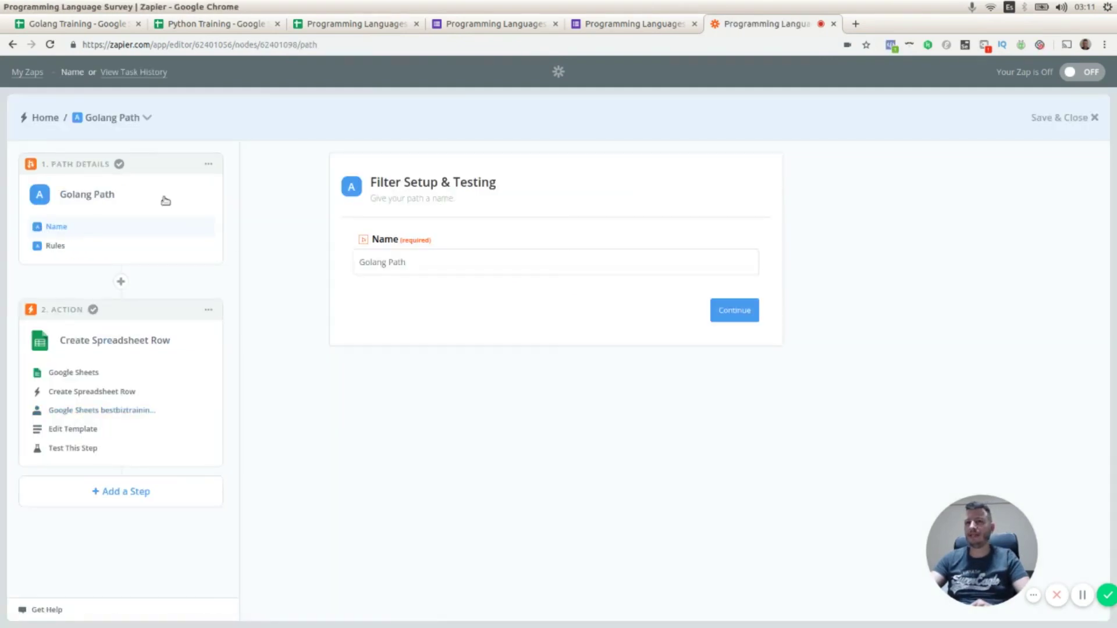
{"action": "left_click", "coordinate": [54, 251]}
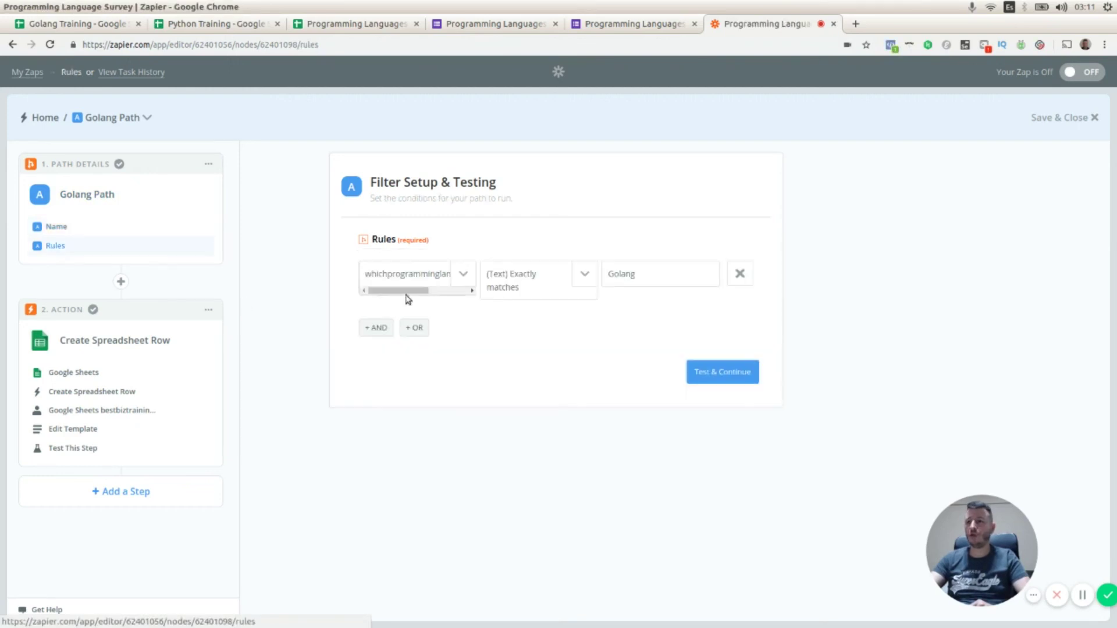
{"action": "left_click", "coordinate": [462, 277]}
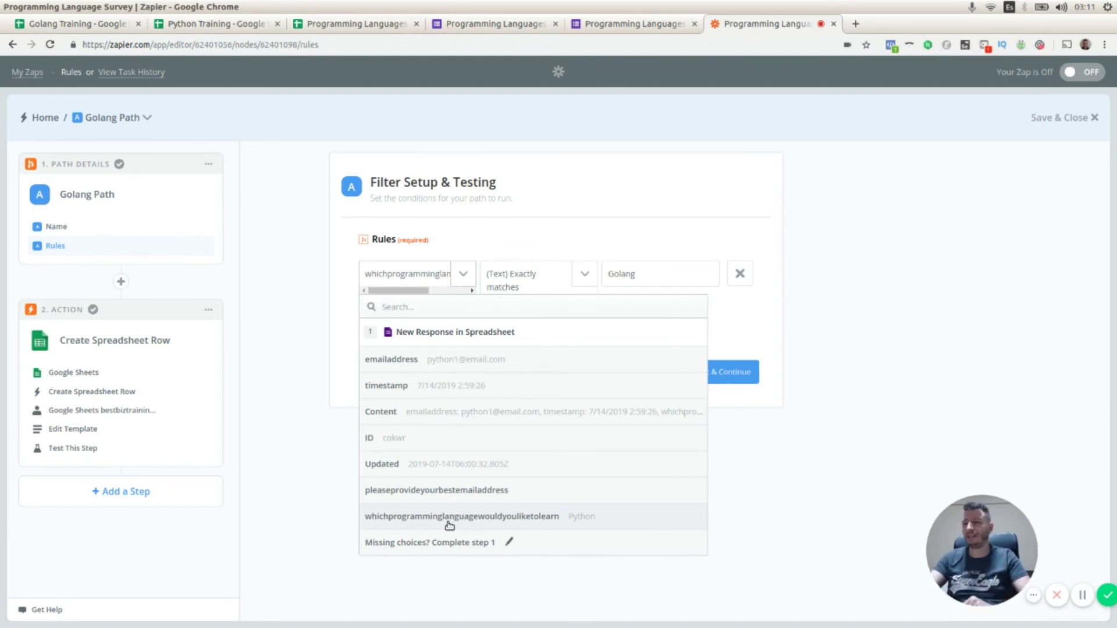
{"action": "left_click", "coordinate": [599, 185]}
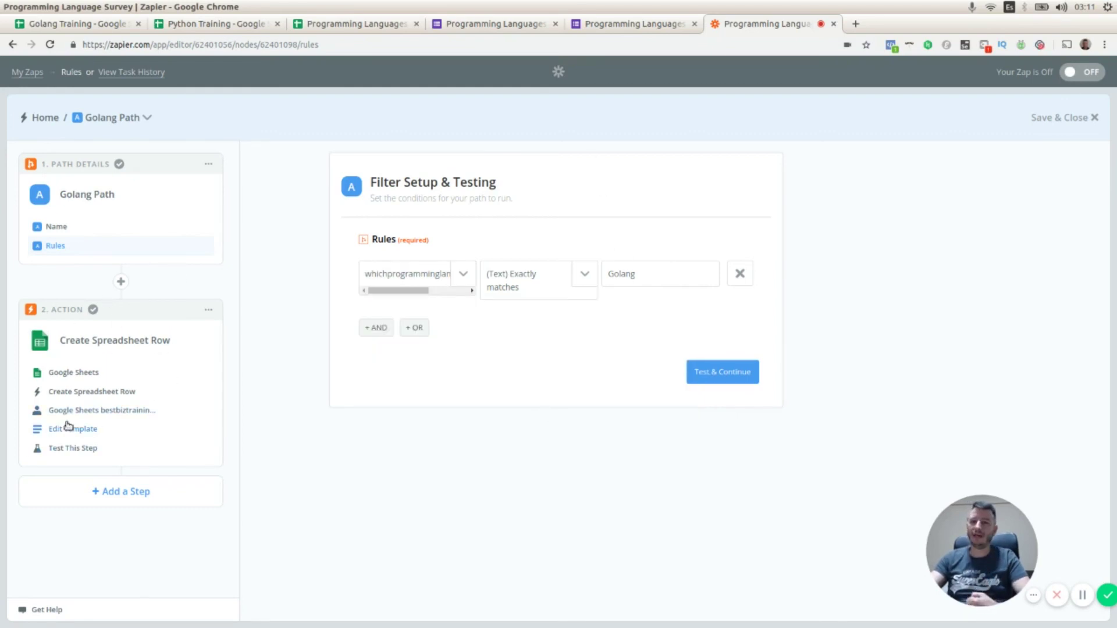
{"action": "left_click", "coordinate": [739, 380]}
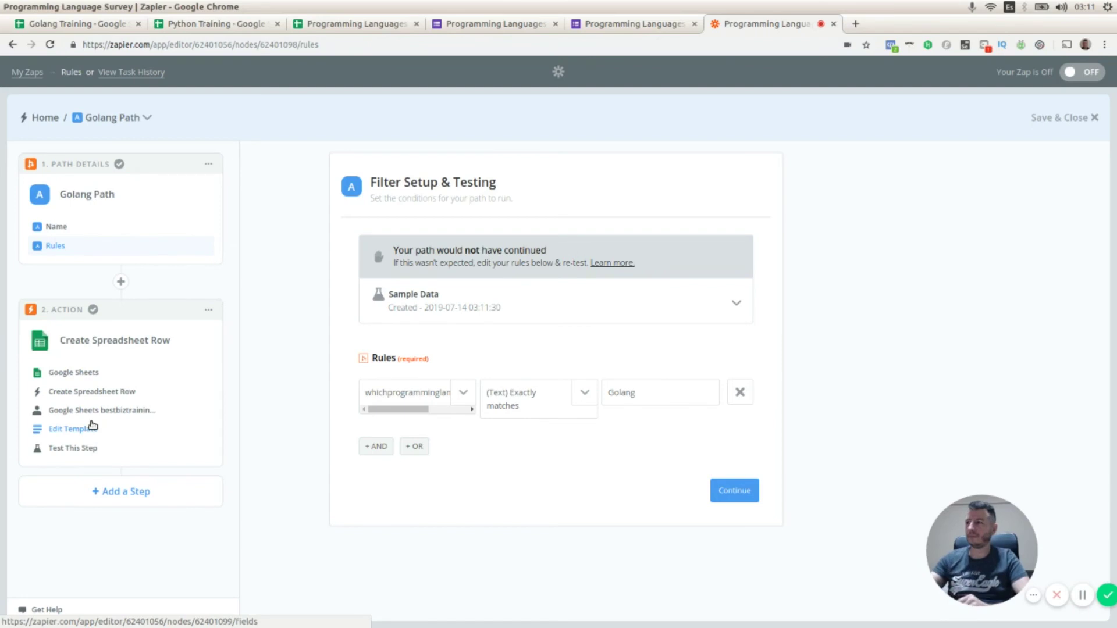
{"action": "left_click", "coordinate": [1062, 124]}
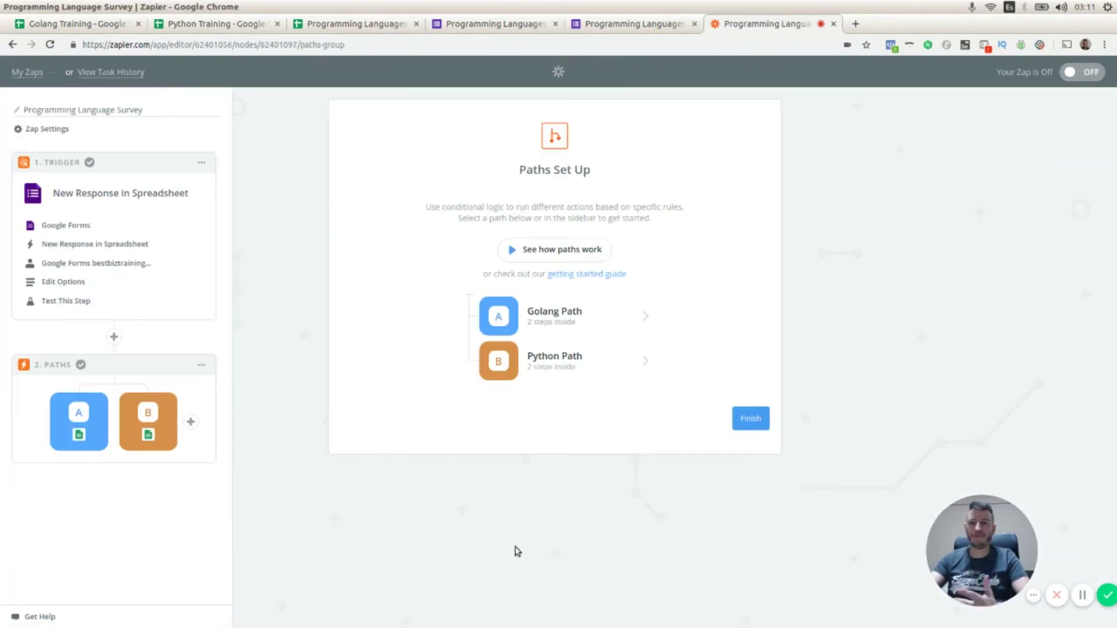